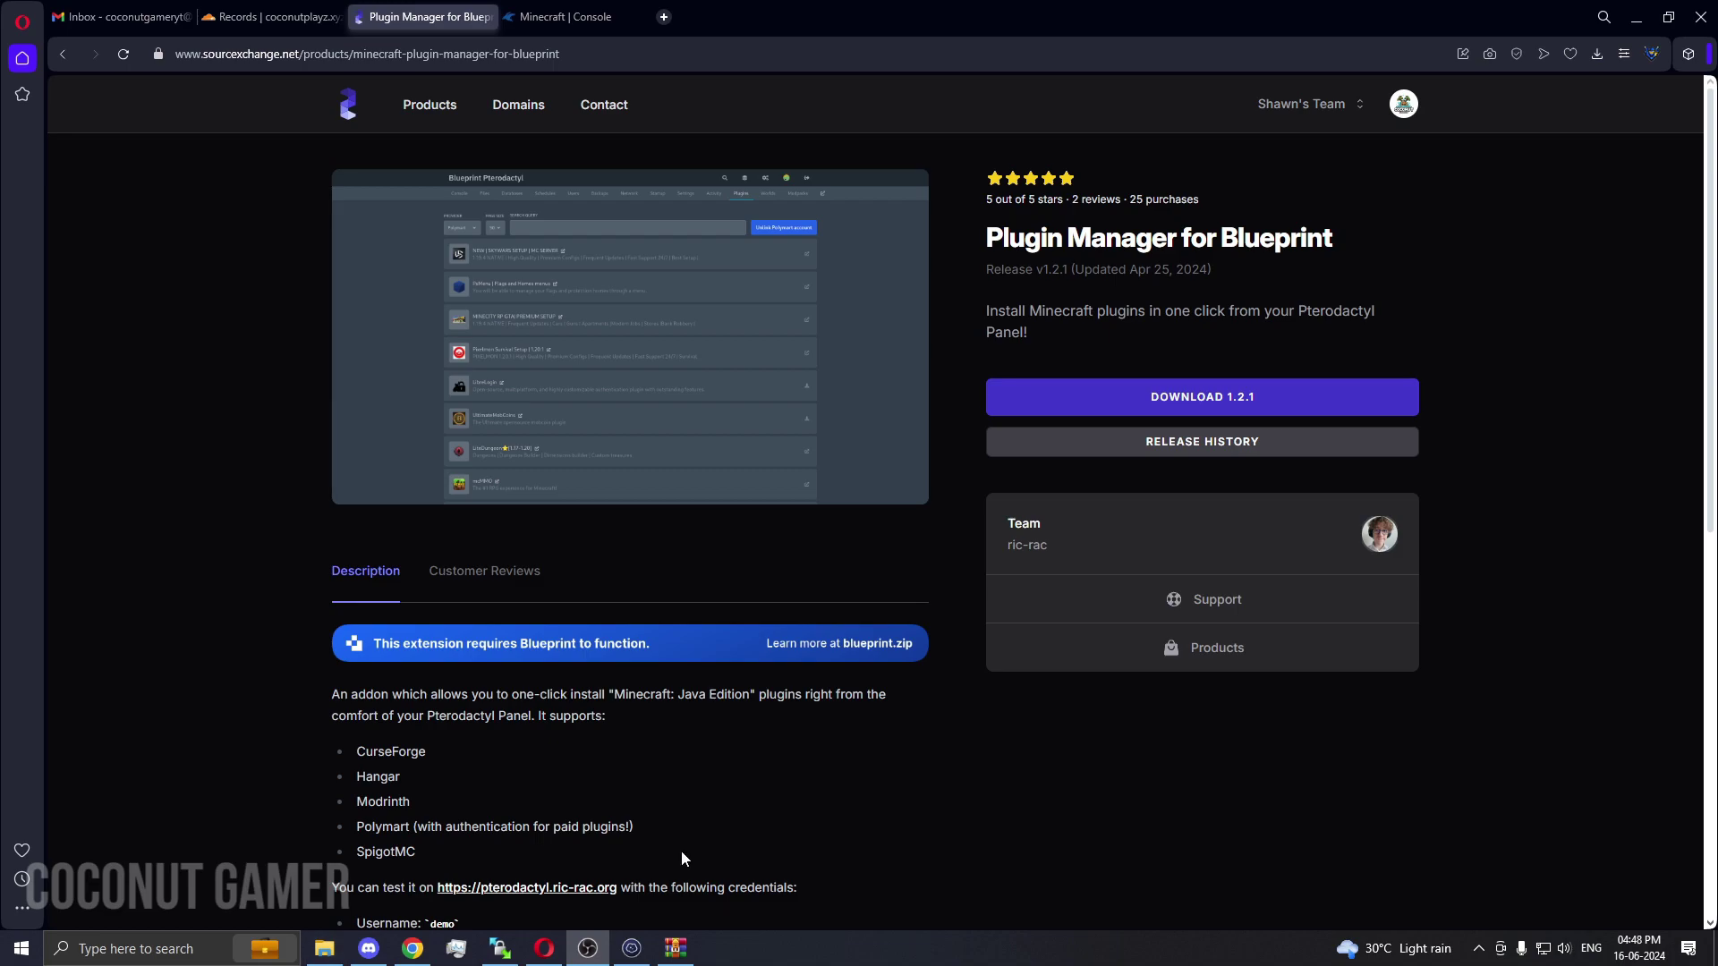
Open README.md from the plugin-manager-for-blueprint-v121 archive to read the extension's installation instructions
left_click(324, 947)
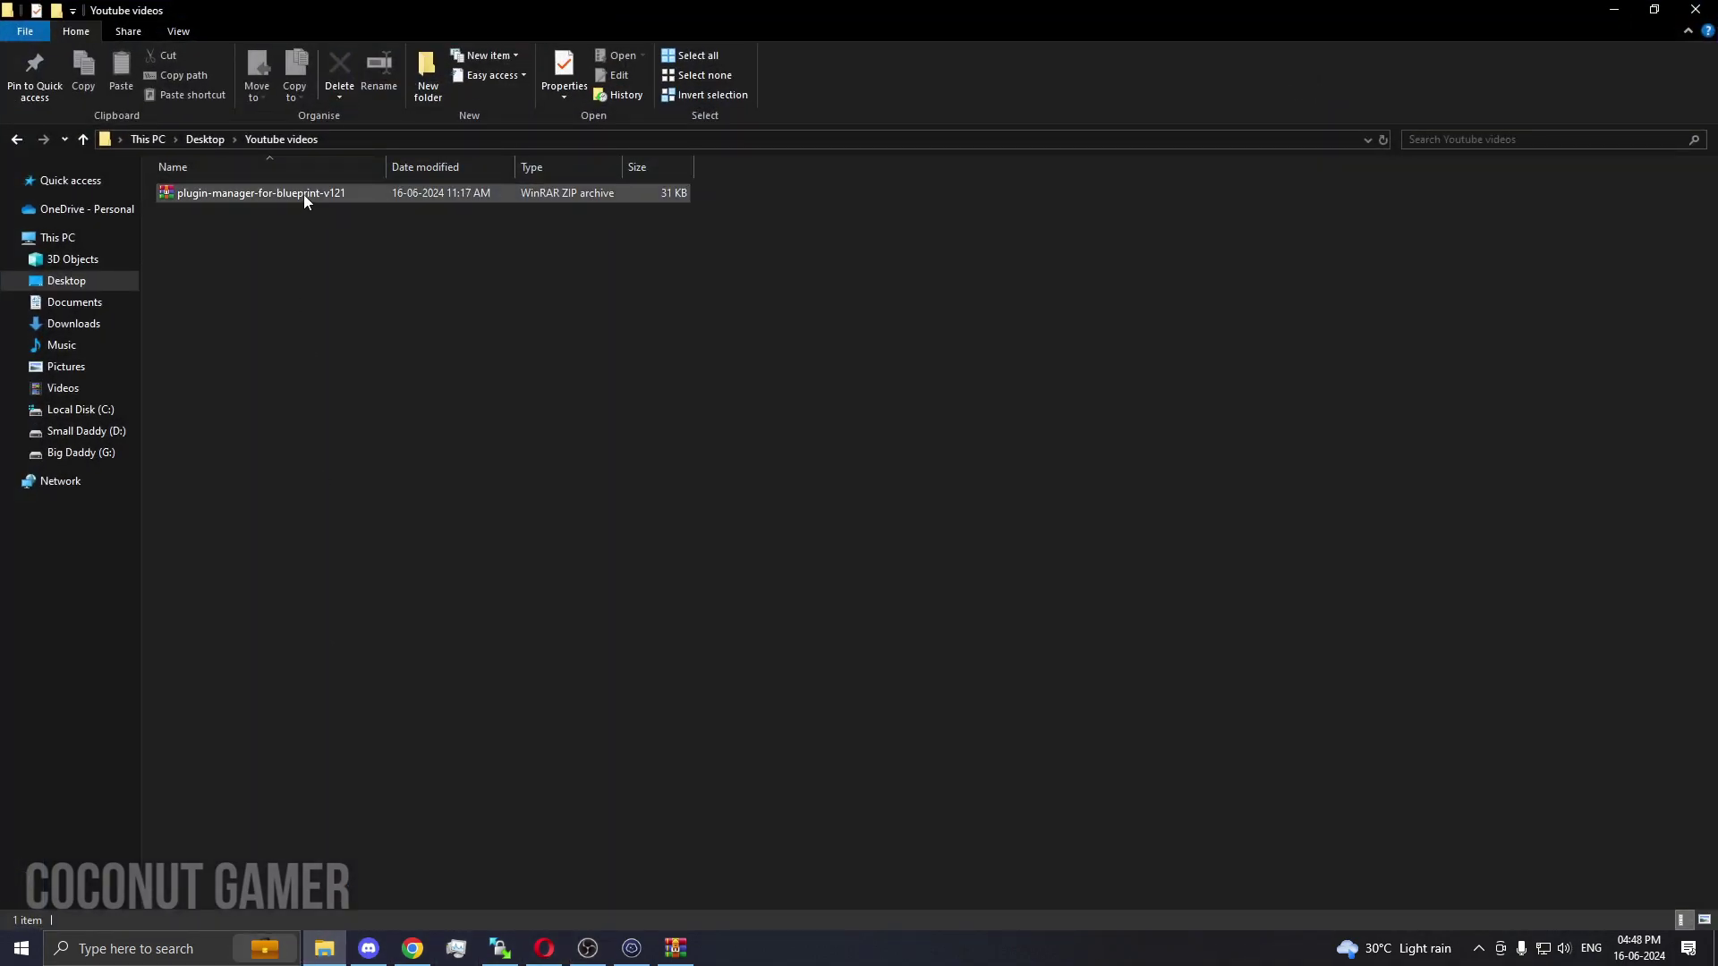
left_click(678, 953)
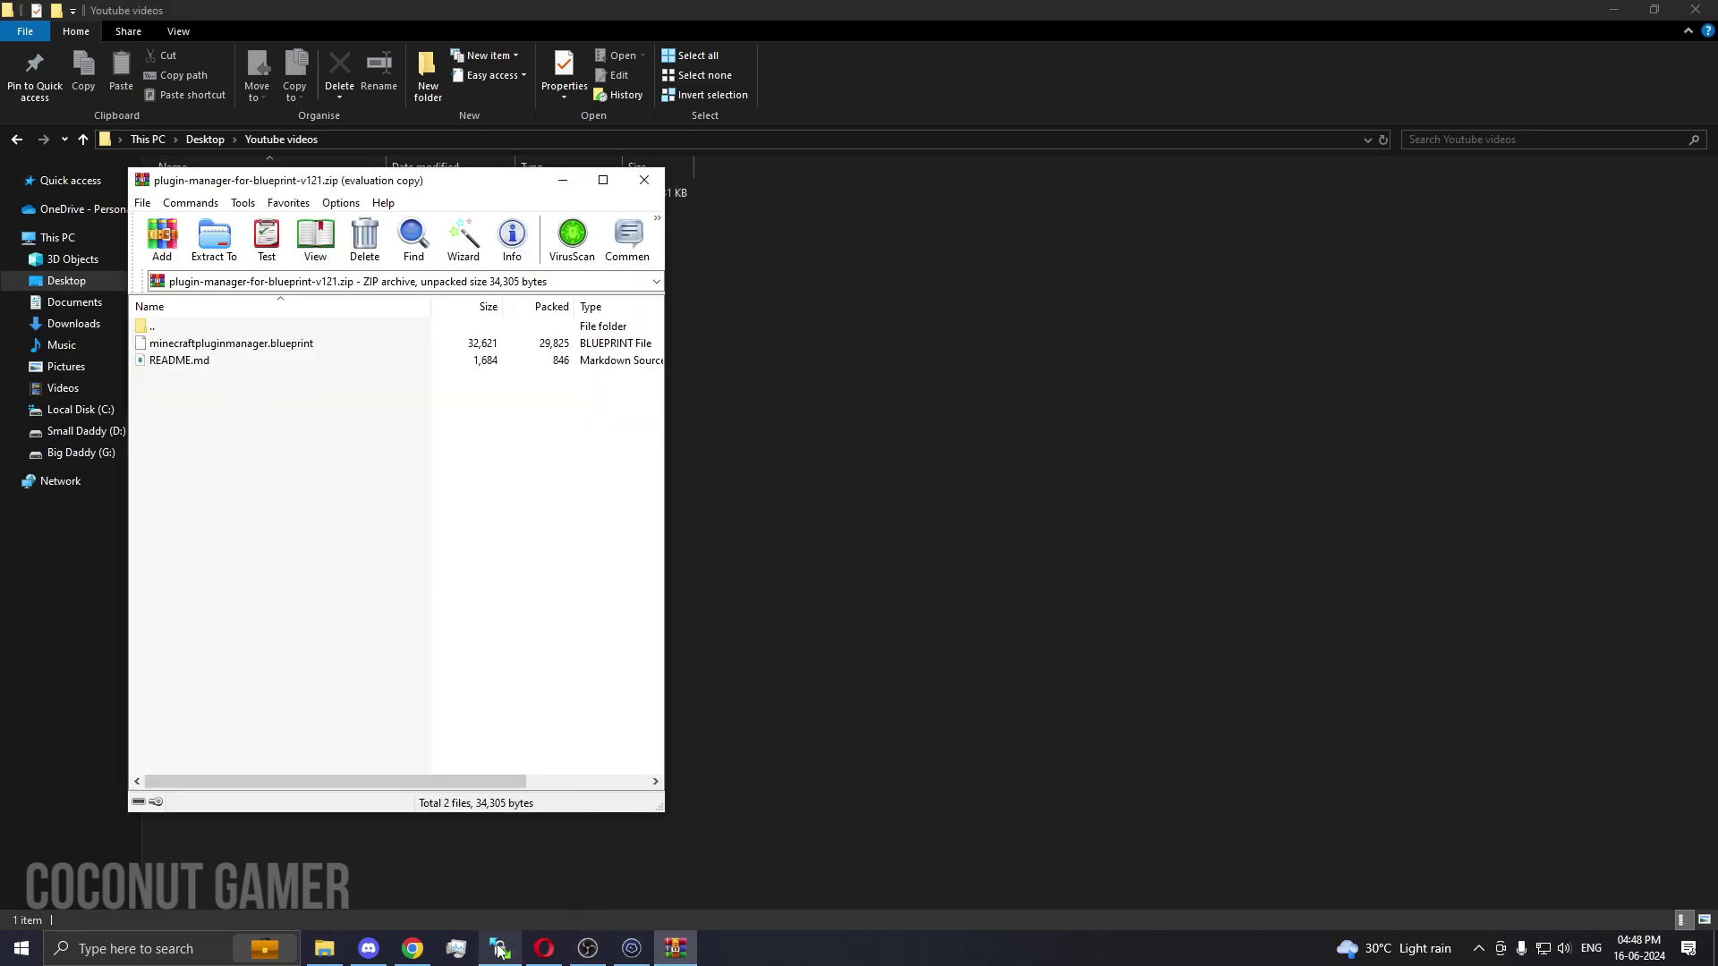
mouse_move(500, 949)
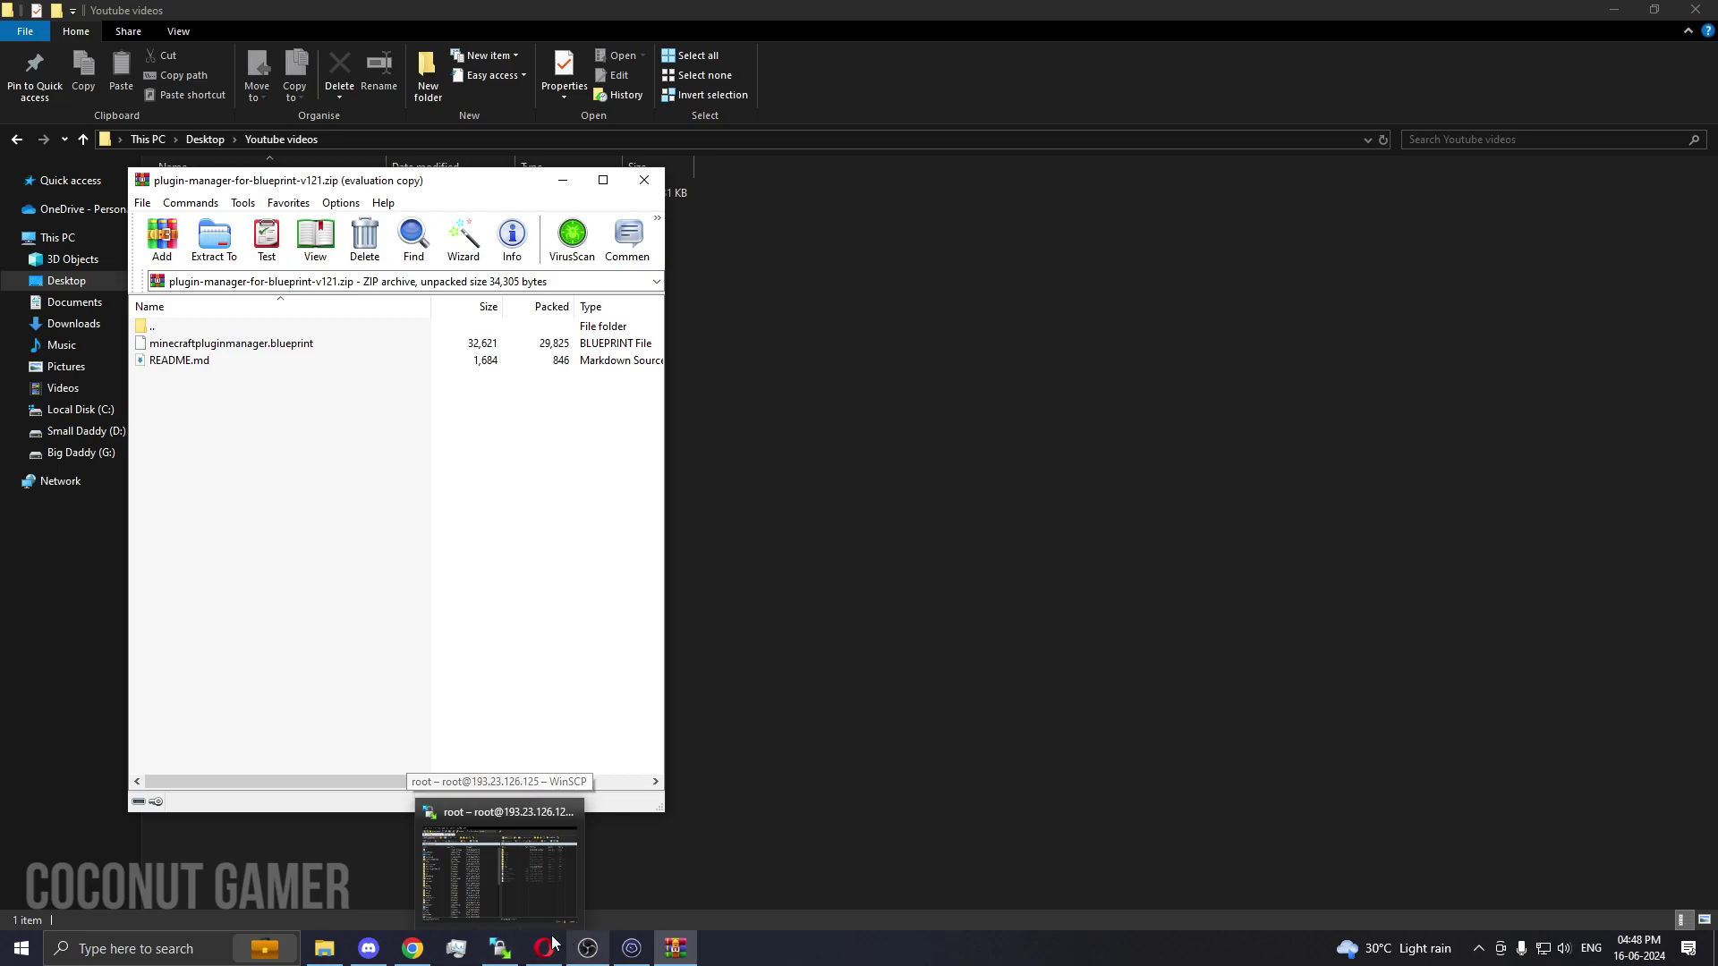
double_click(239, 360)
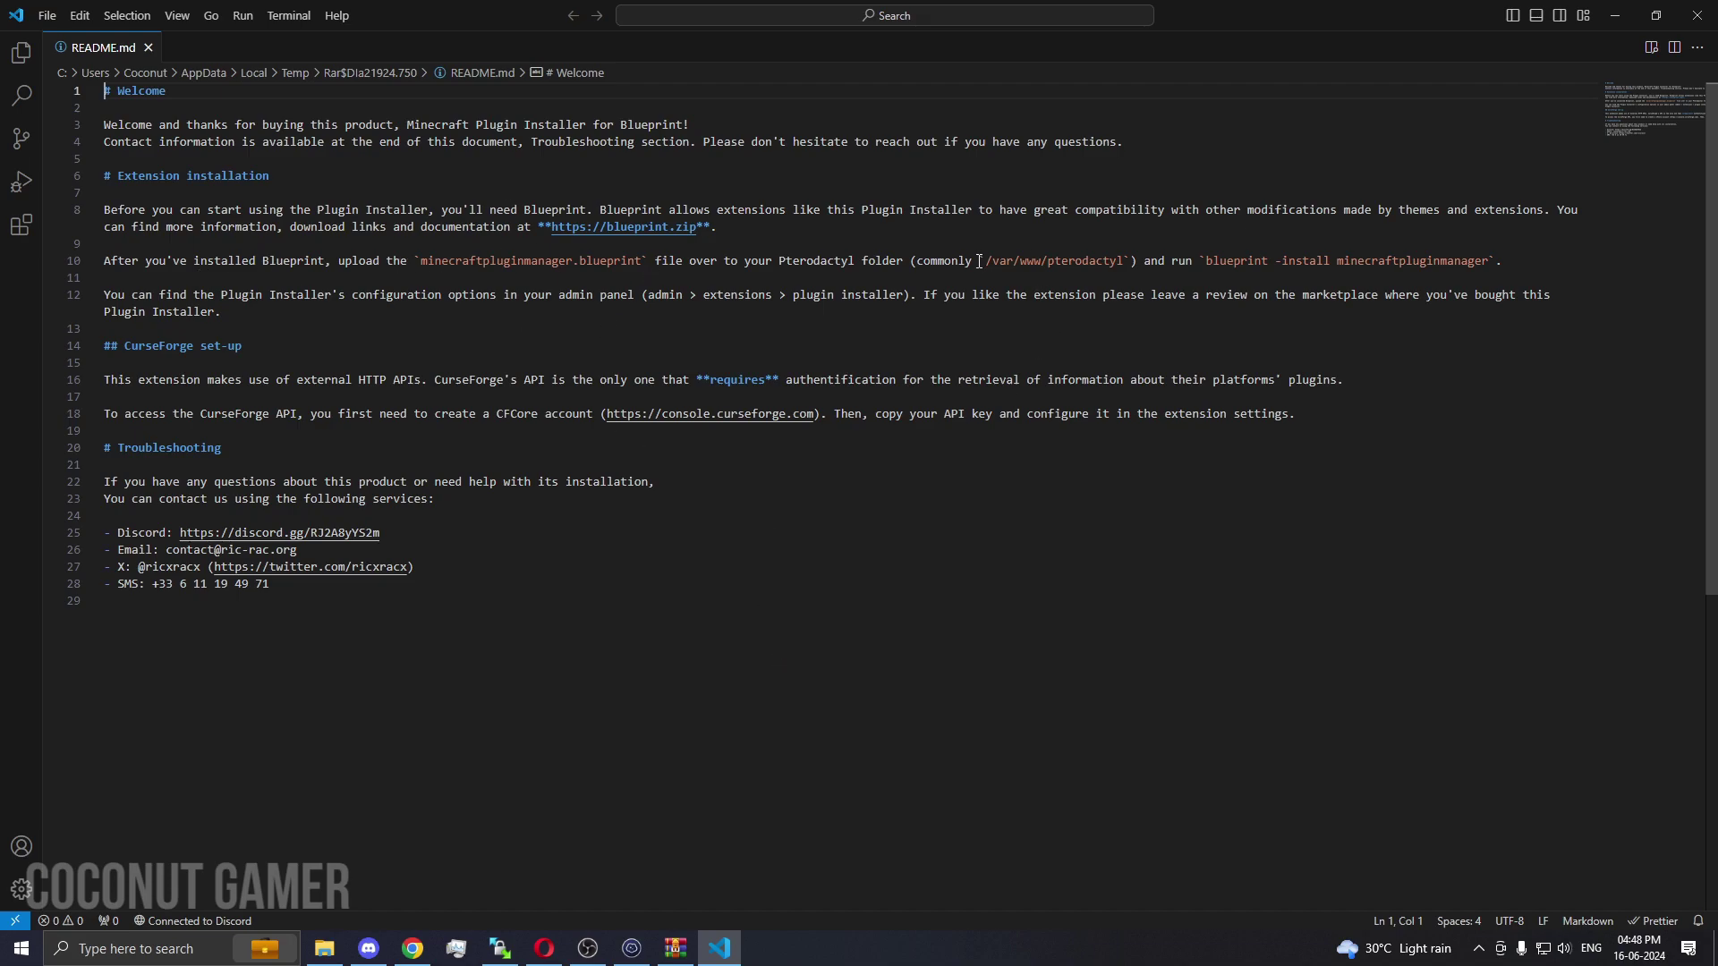
Switch to WinSCP and open the /var/www/pterodactyl folder on the remote server
left_click(676, 949)
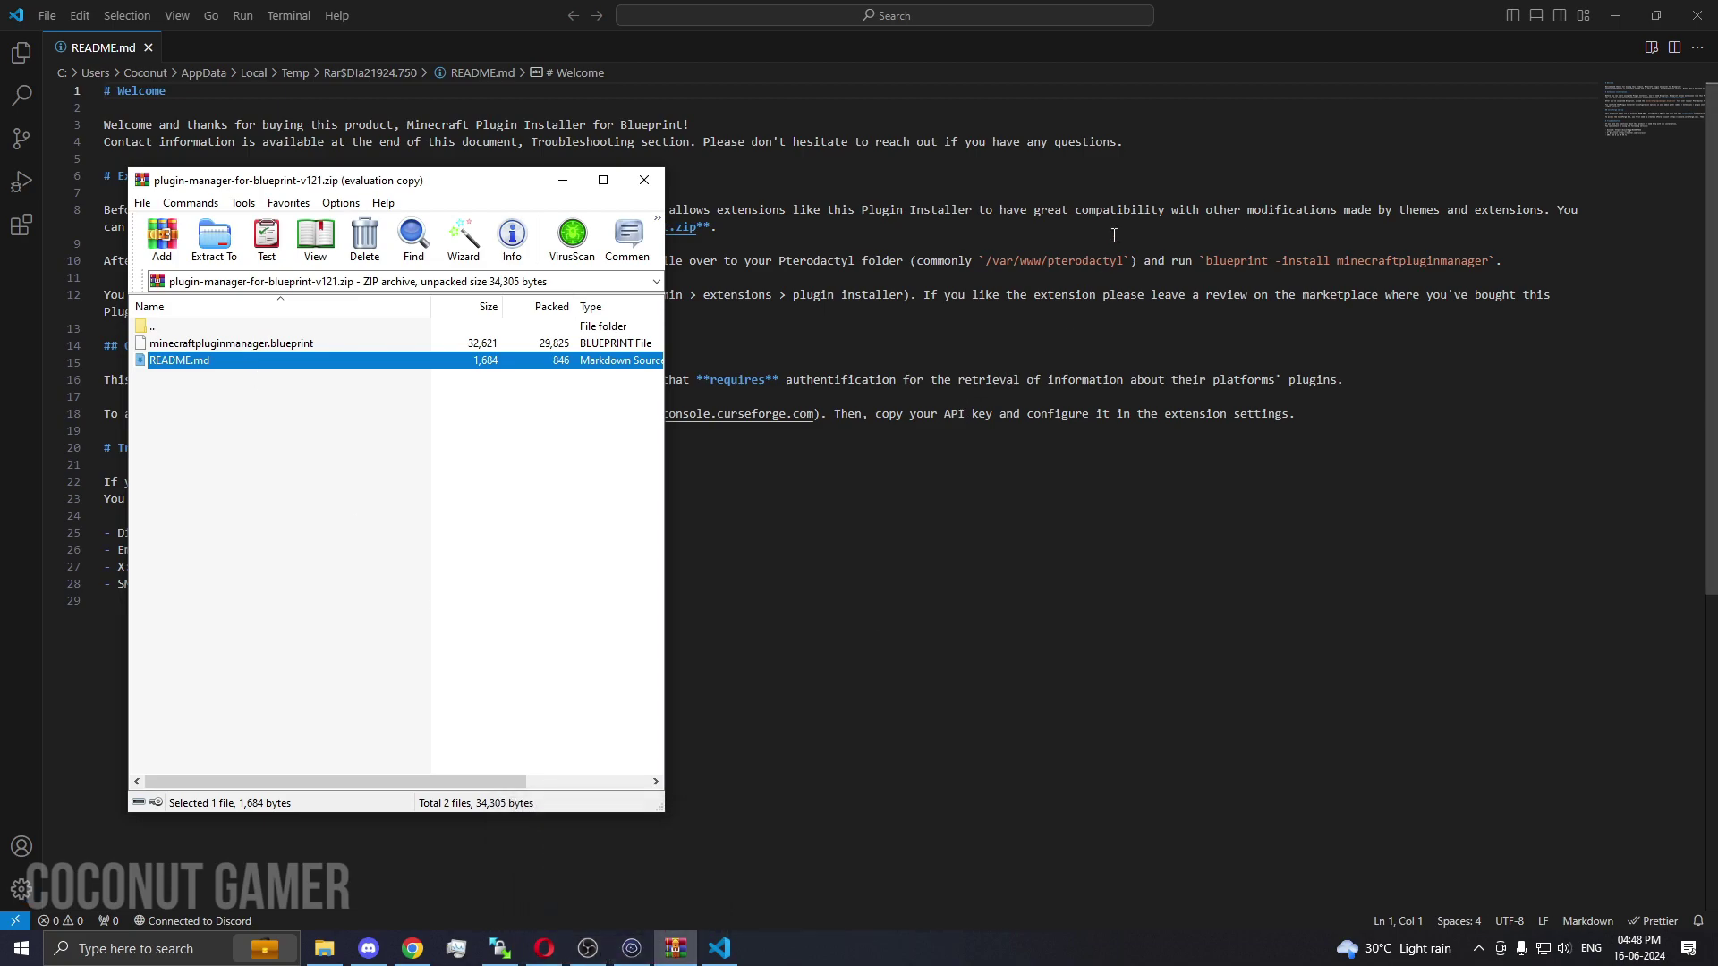
left_click(500, 949)
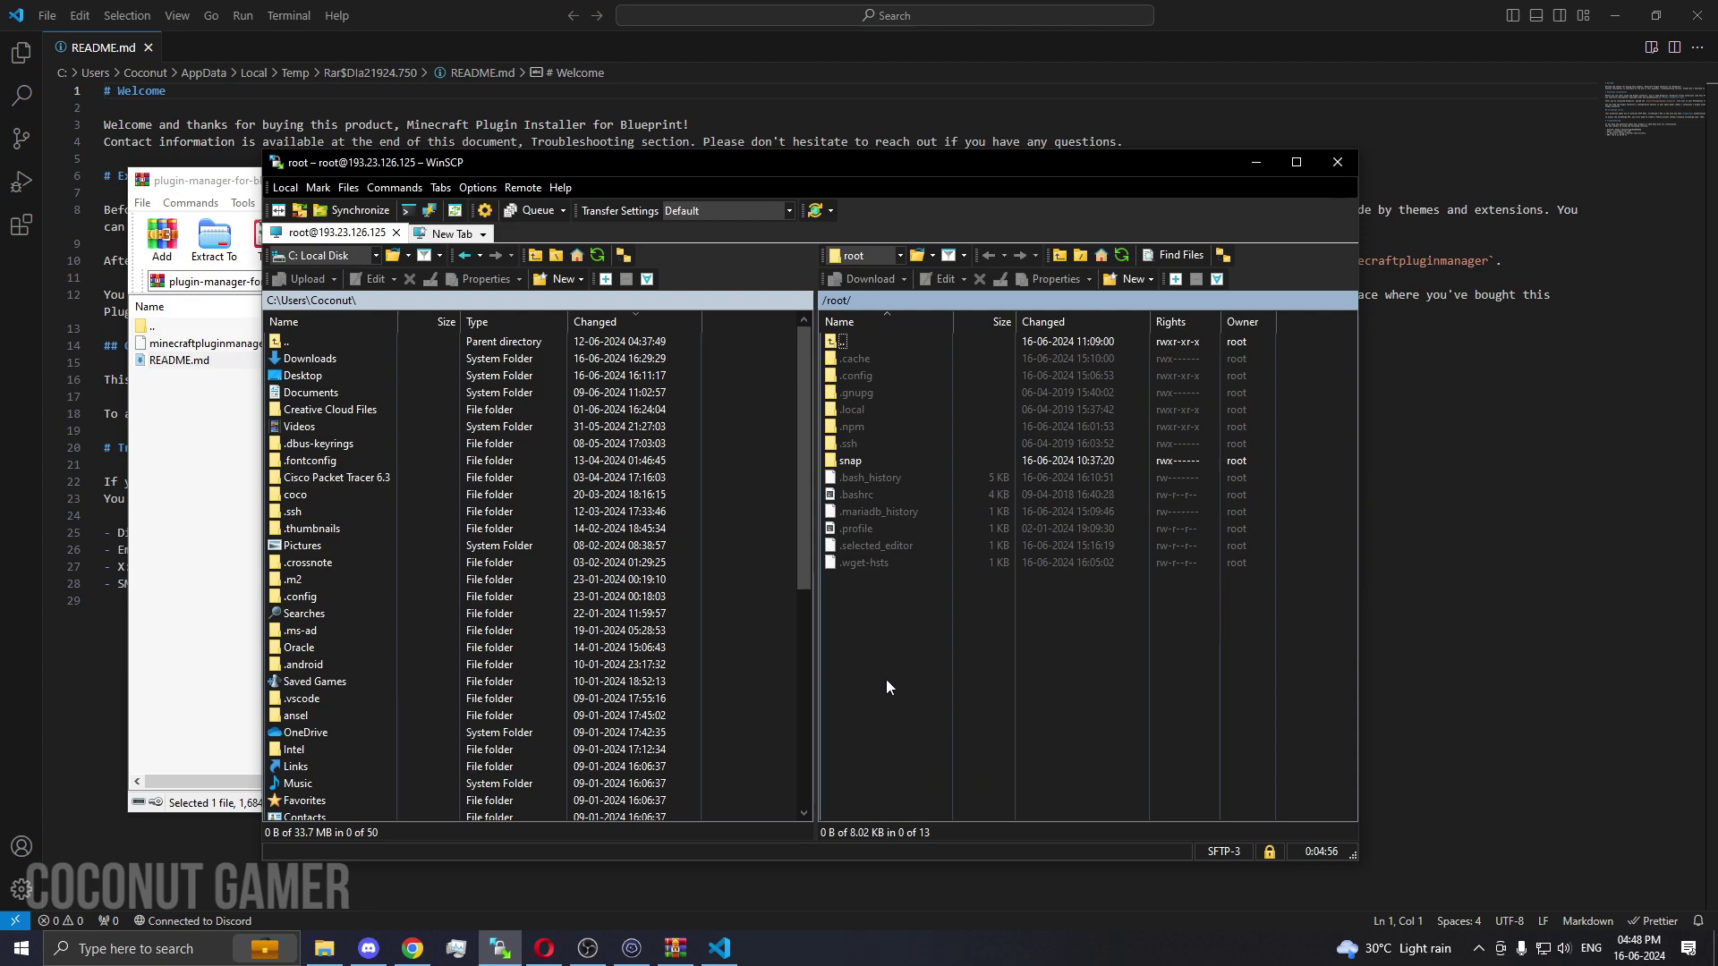
key("BackSpace")
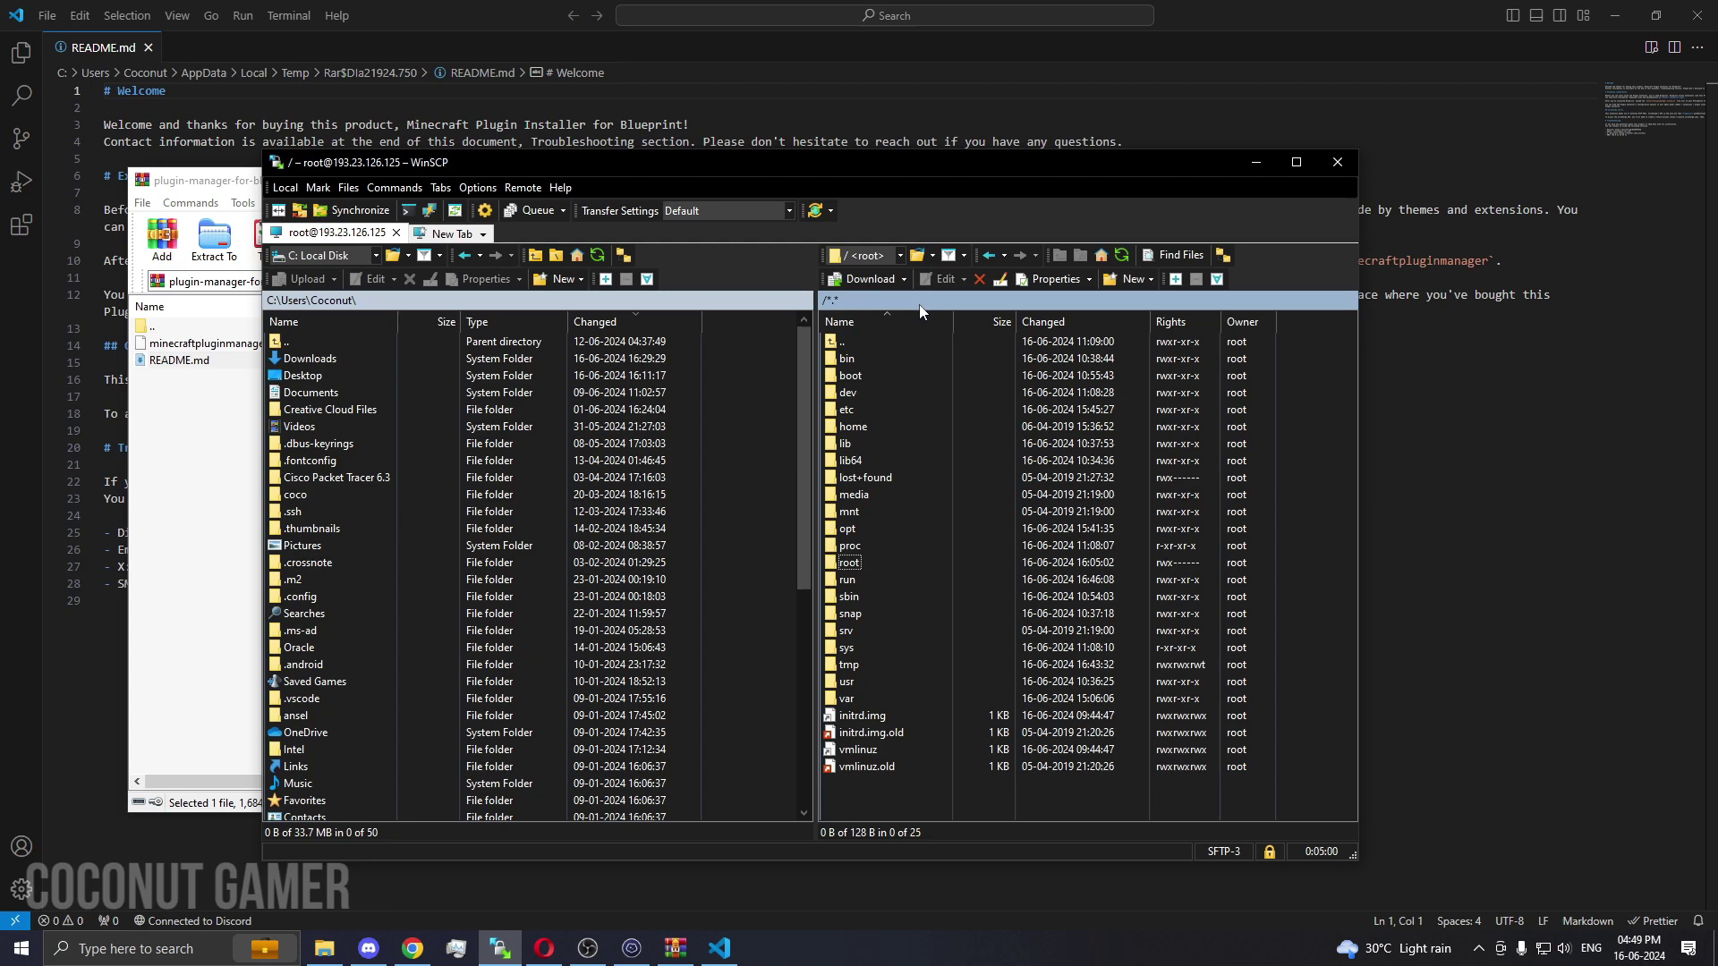
double_click(863, 696)
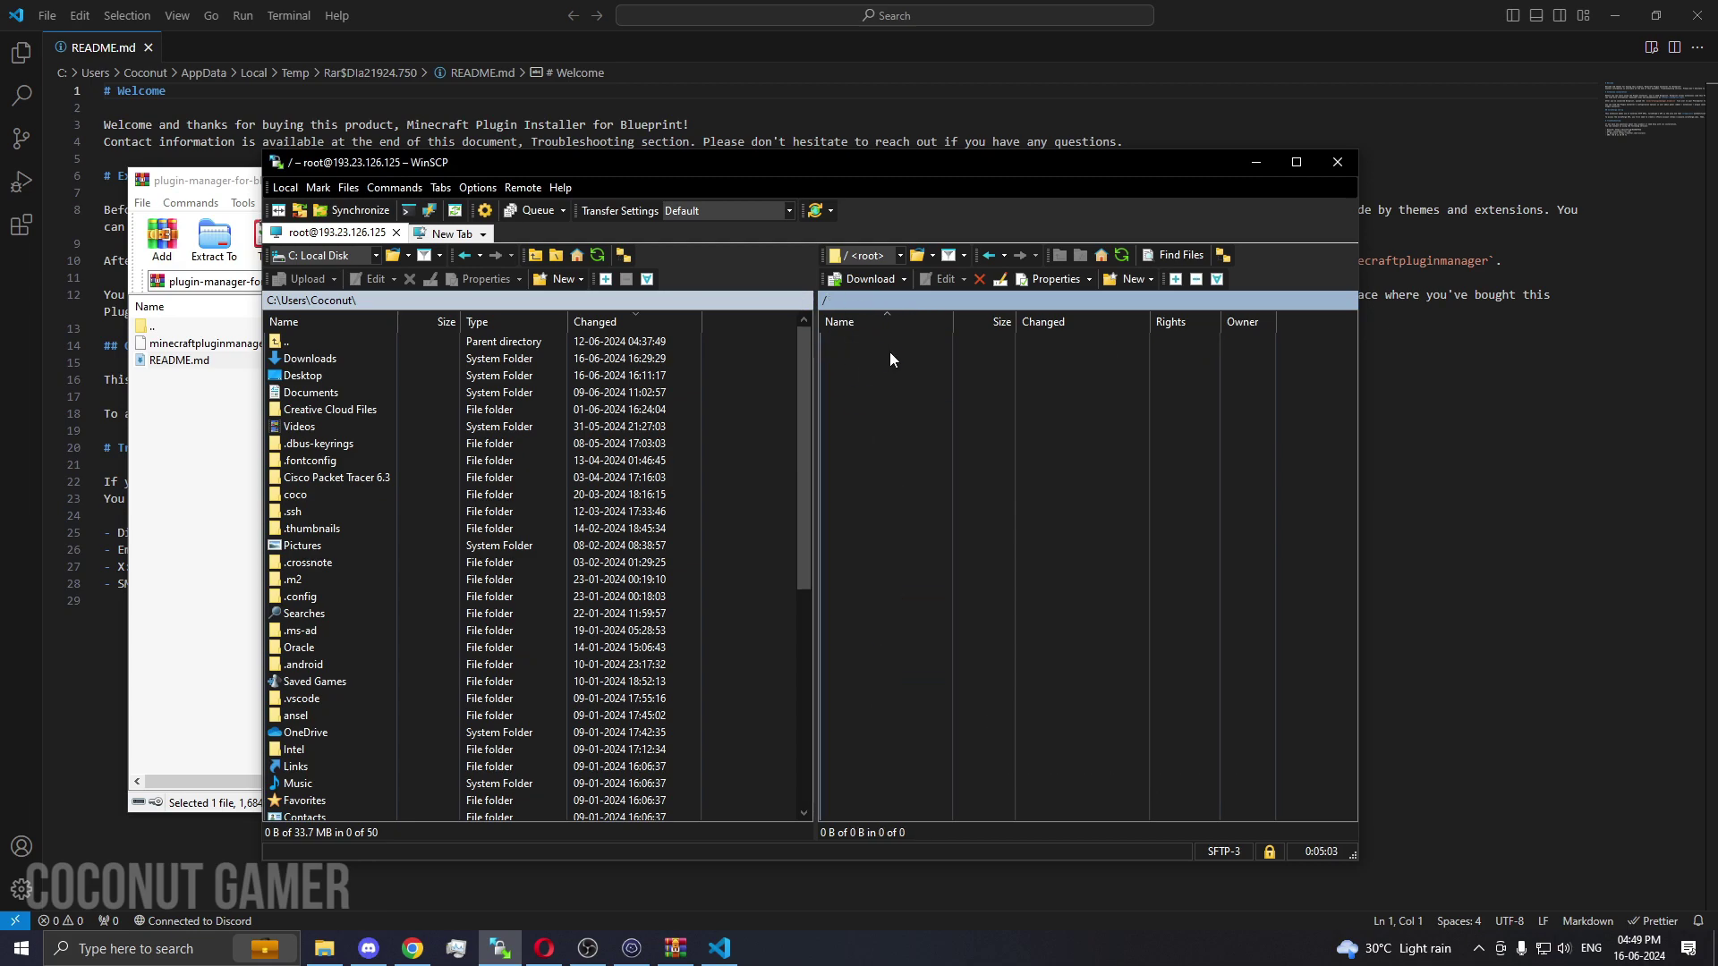
double_click(888, 577)
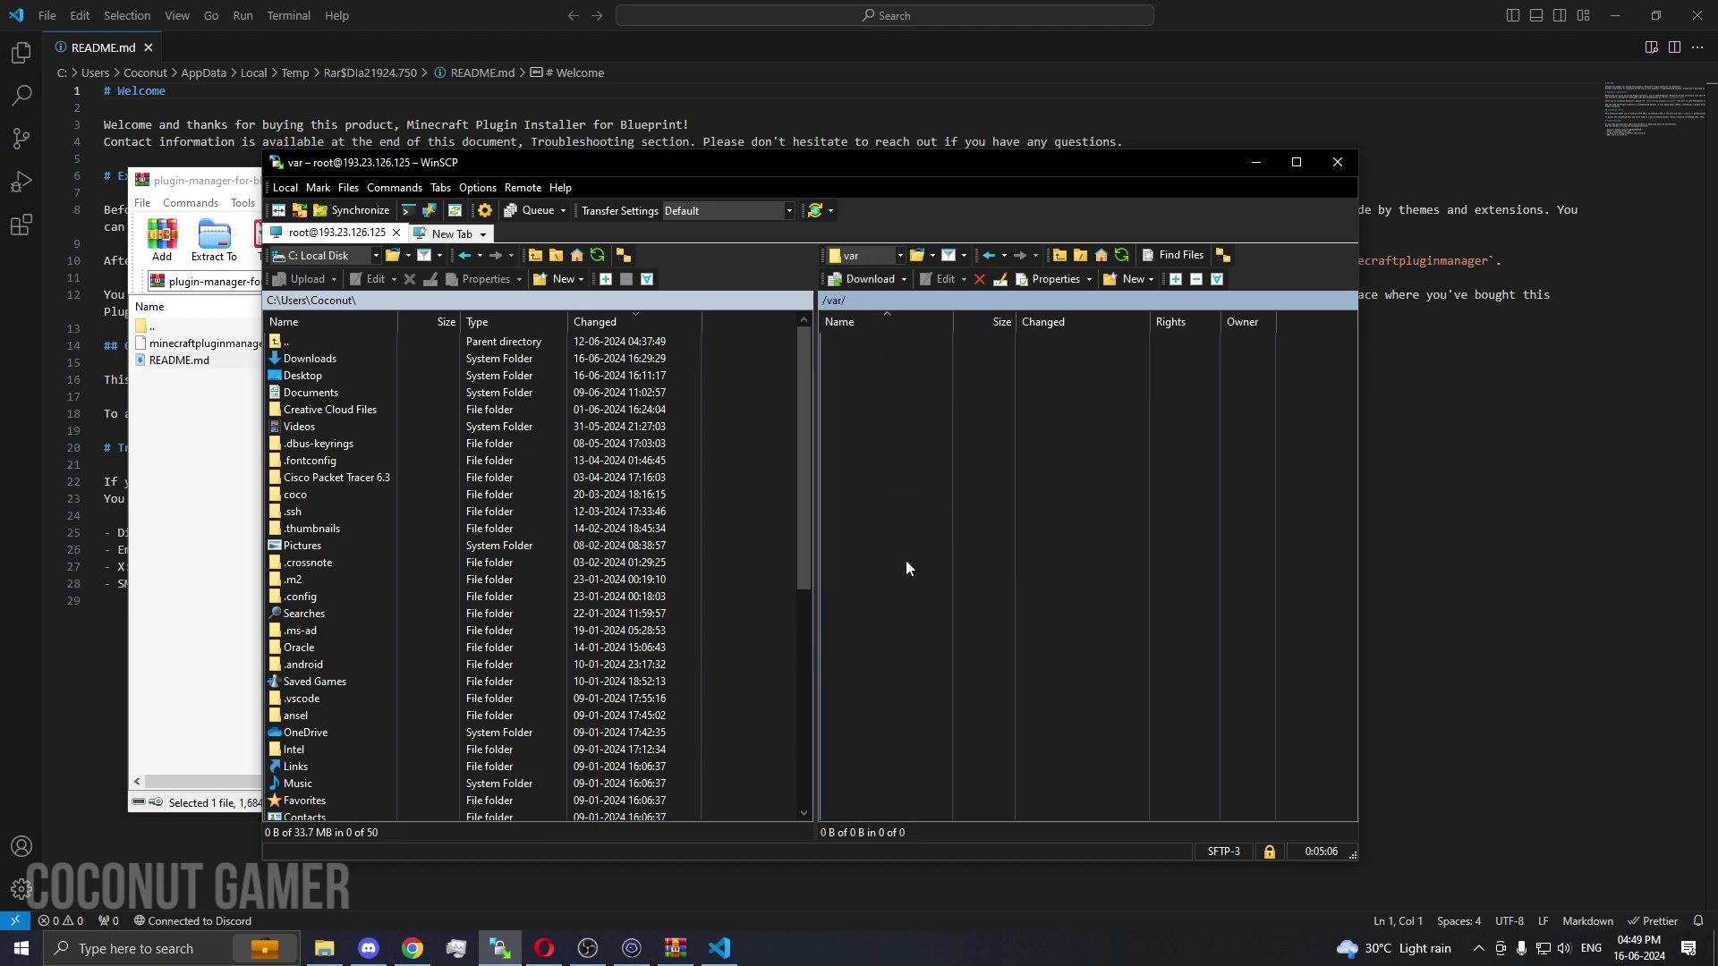
double_click(916, 376)
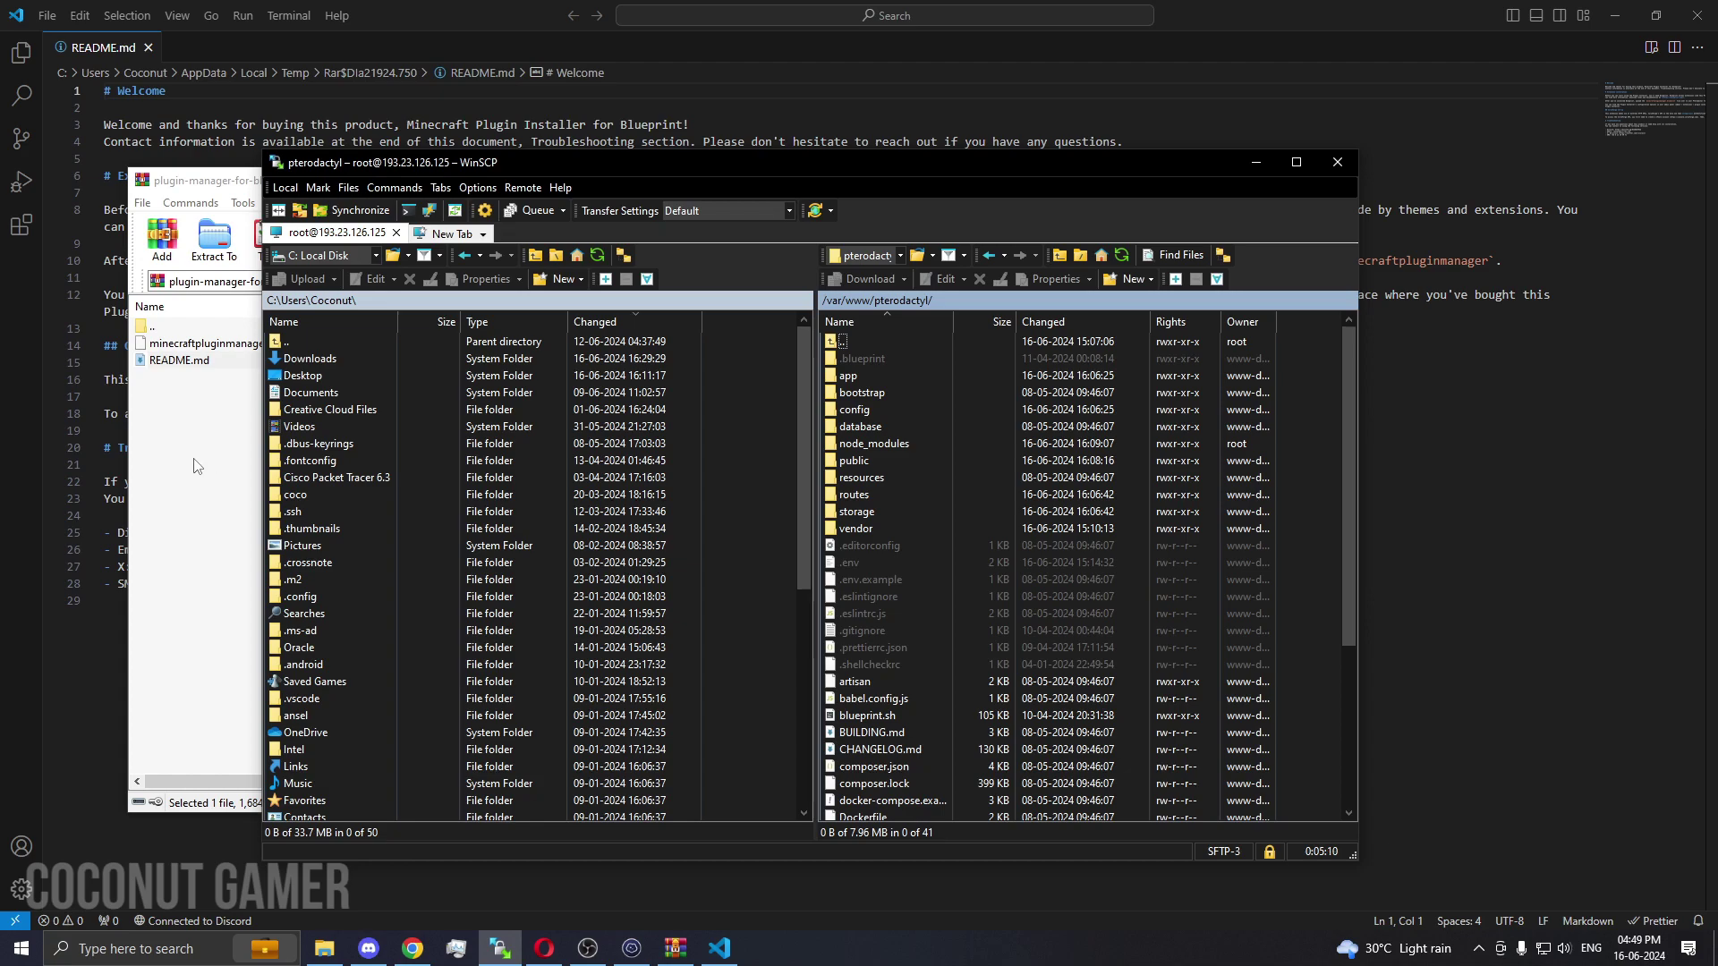
Upload minecraftpluginmanager.blueprint from the WinRAR archive into the server's /var/www/pterodactyl folder, then put WinSCP out of the way
left_click(193, 417)
left_click_drag(213, 345, 925, 573)
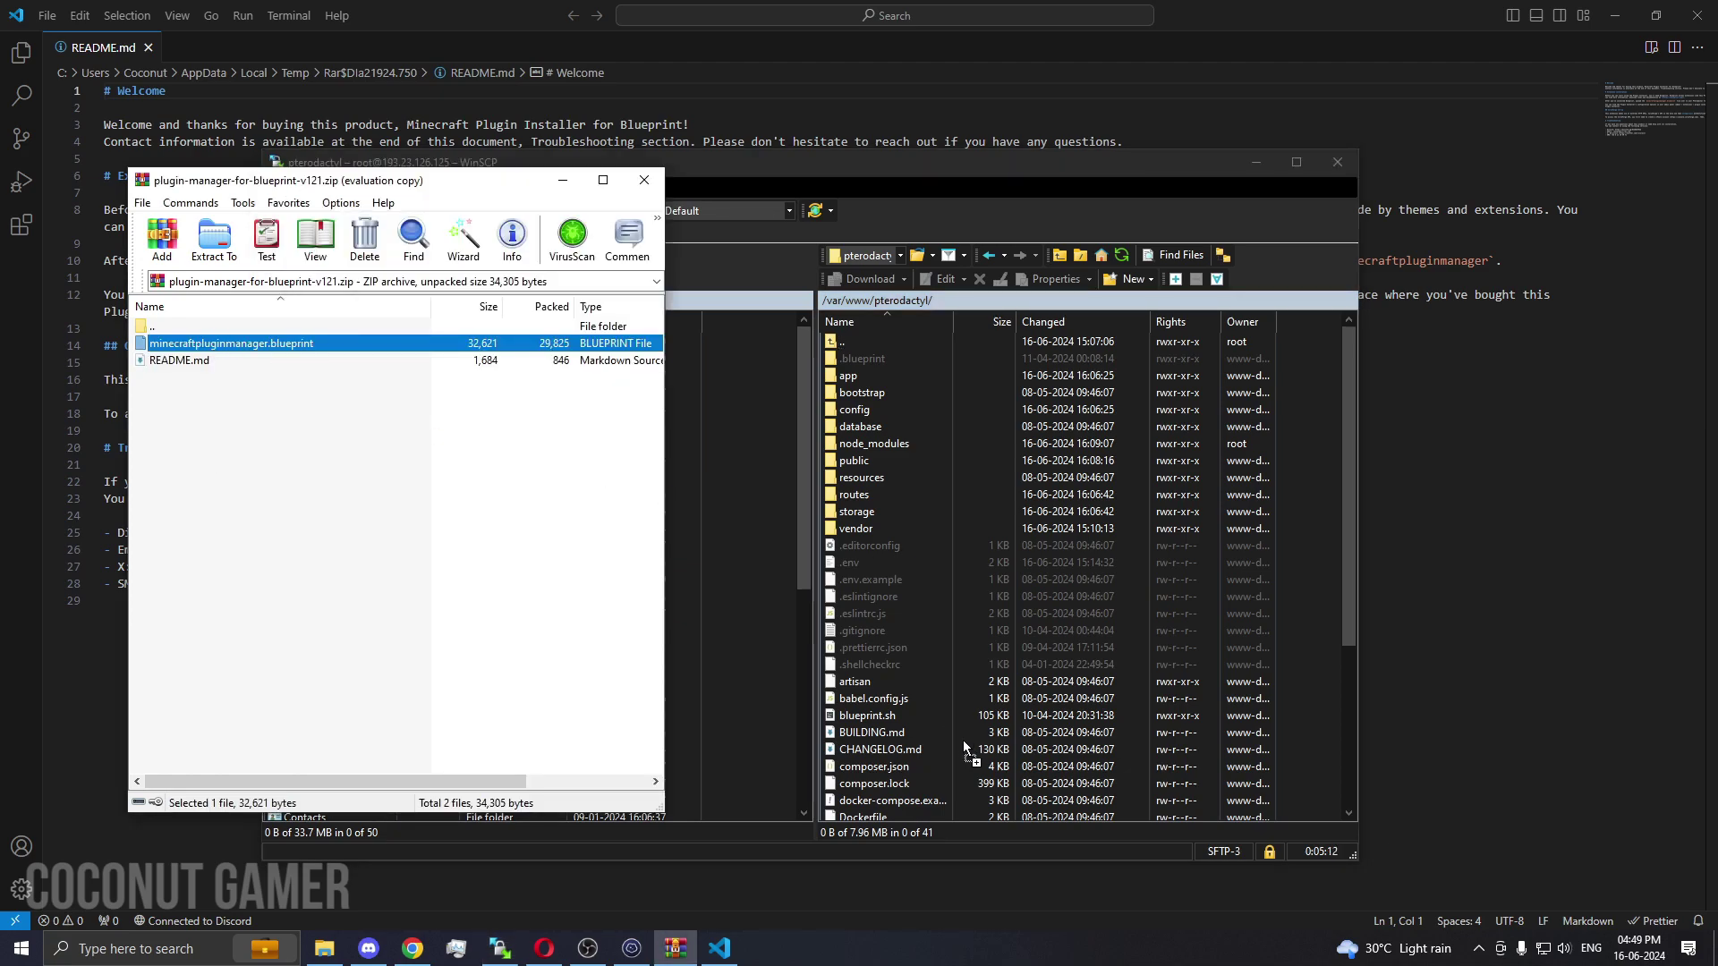
left_click_drag(959, 735, 962, 738)
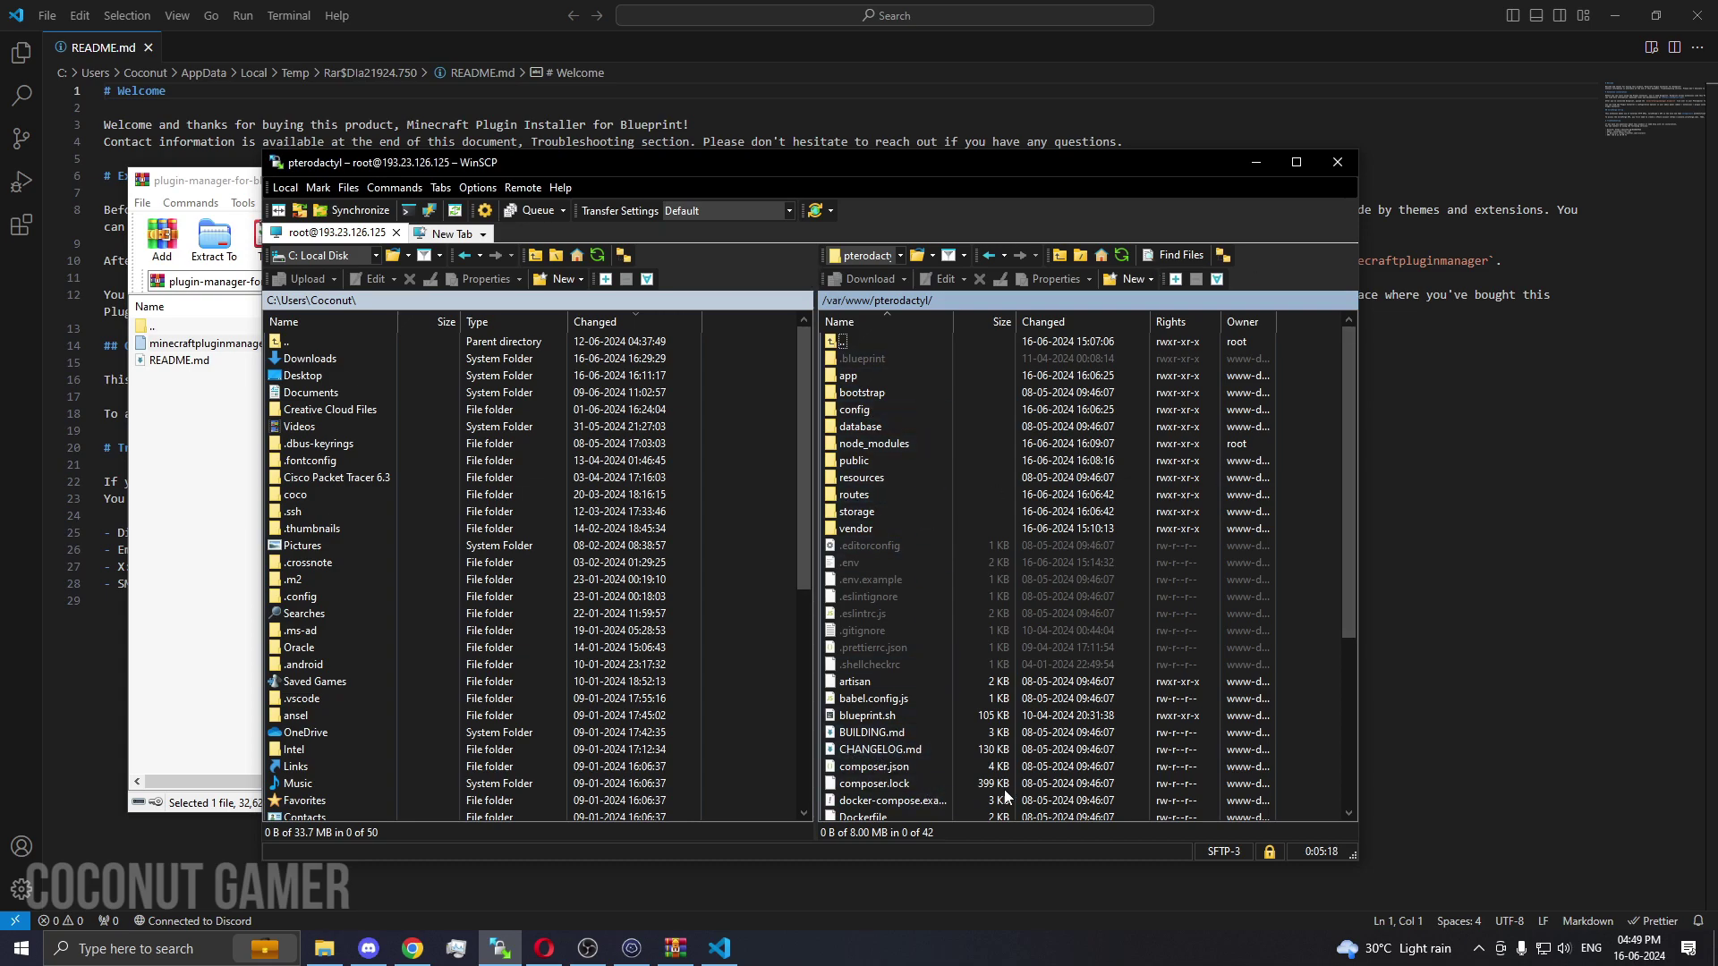
left_click(1254, 163)
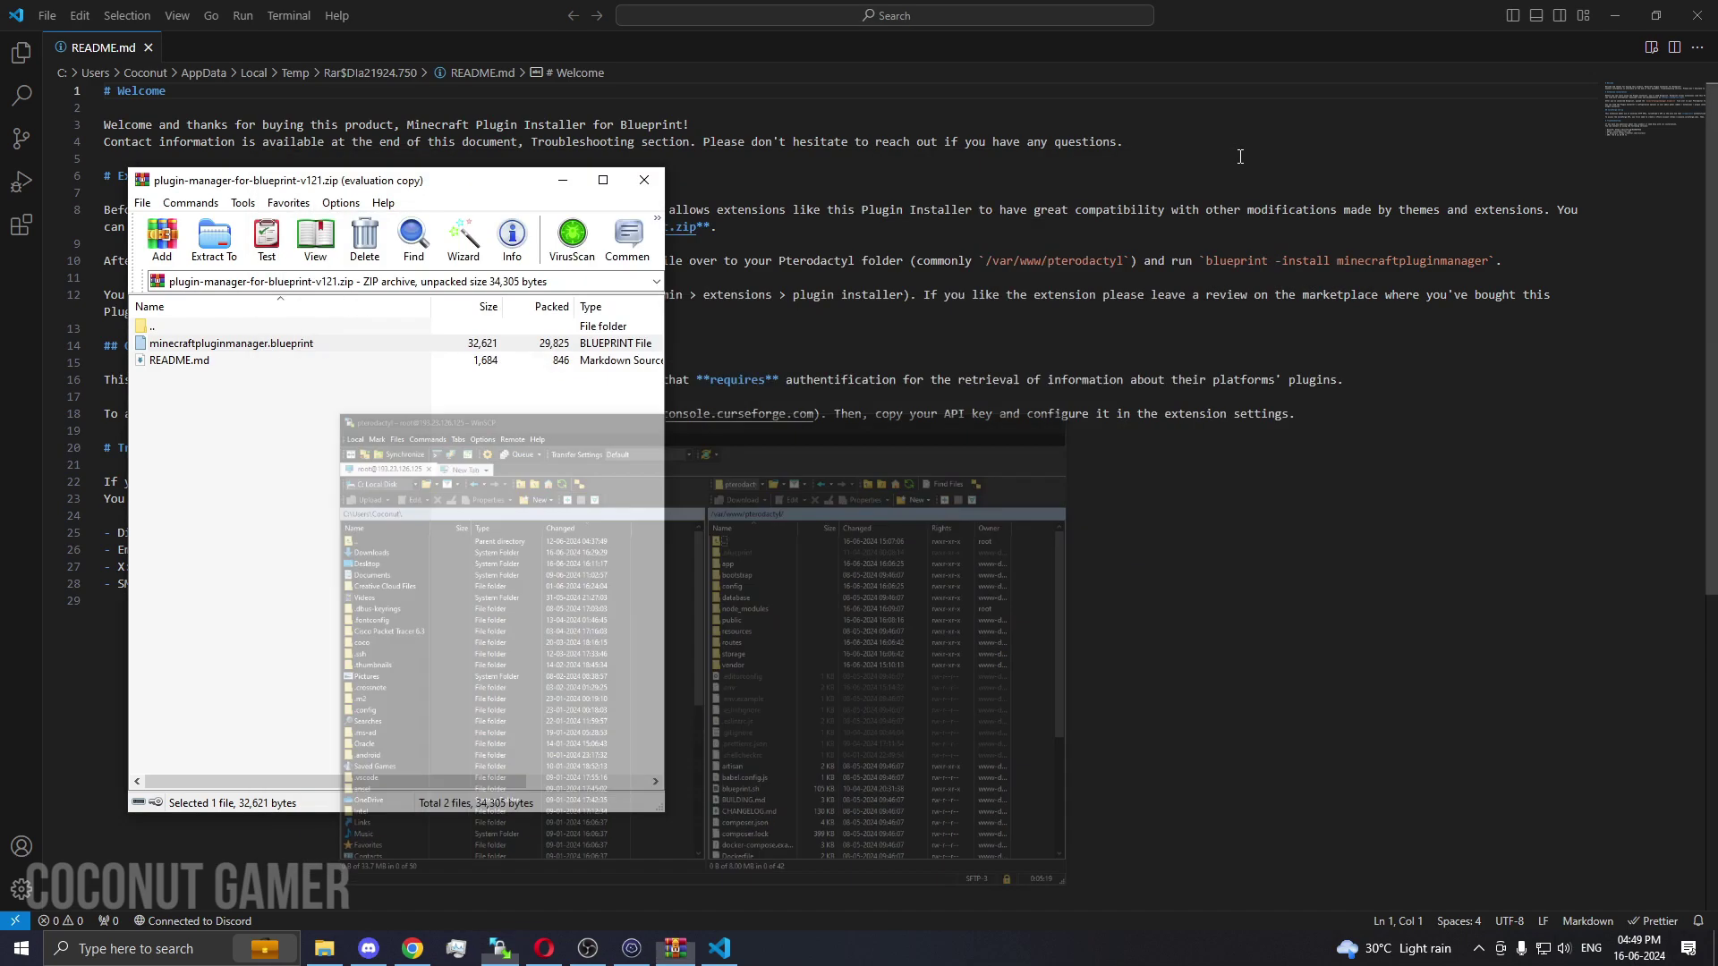
Return to the README and copy the command "blueprint -install minecraftpluginmanager"
left_click(1301, 520)
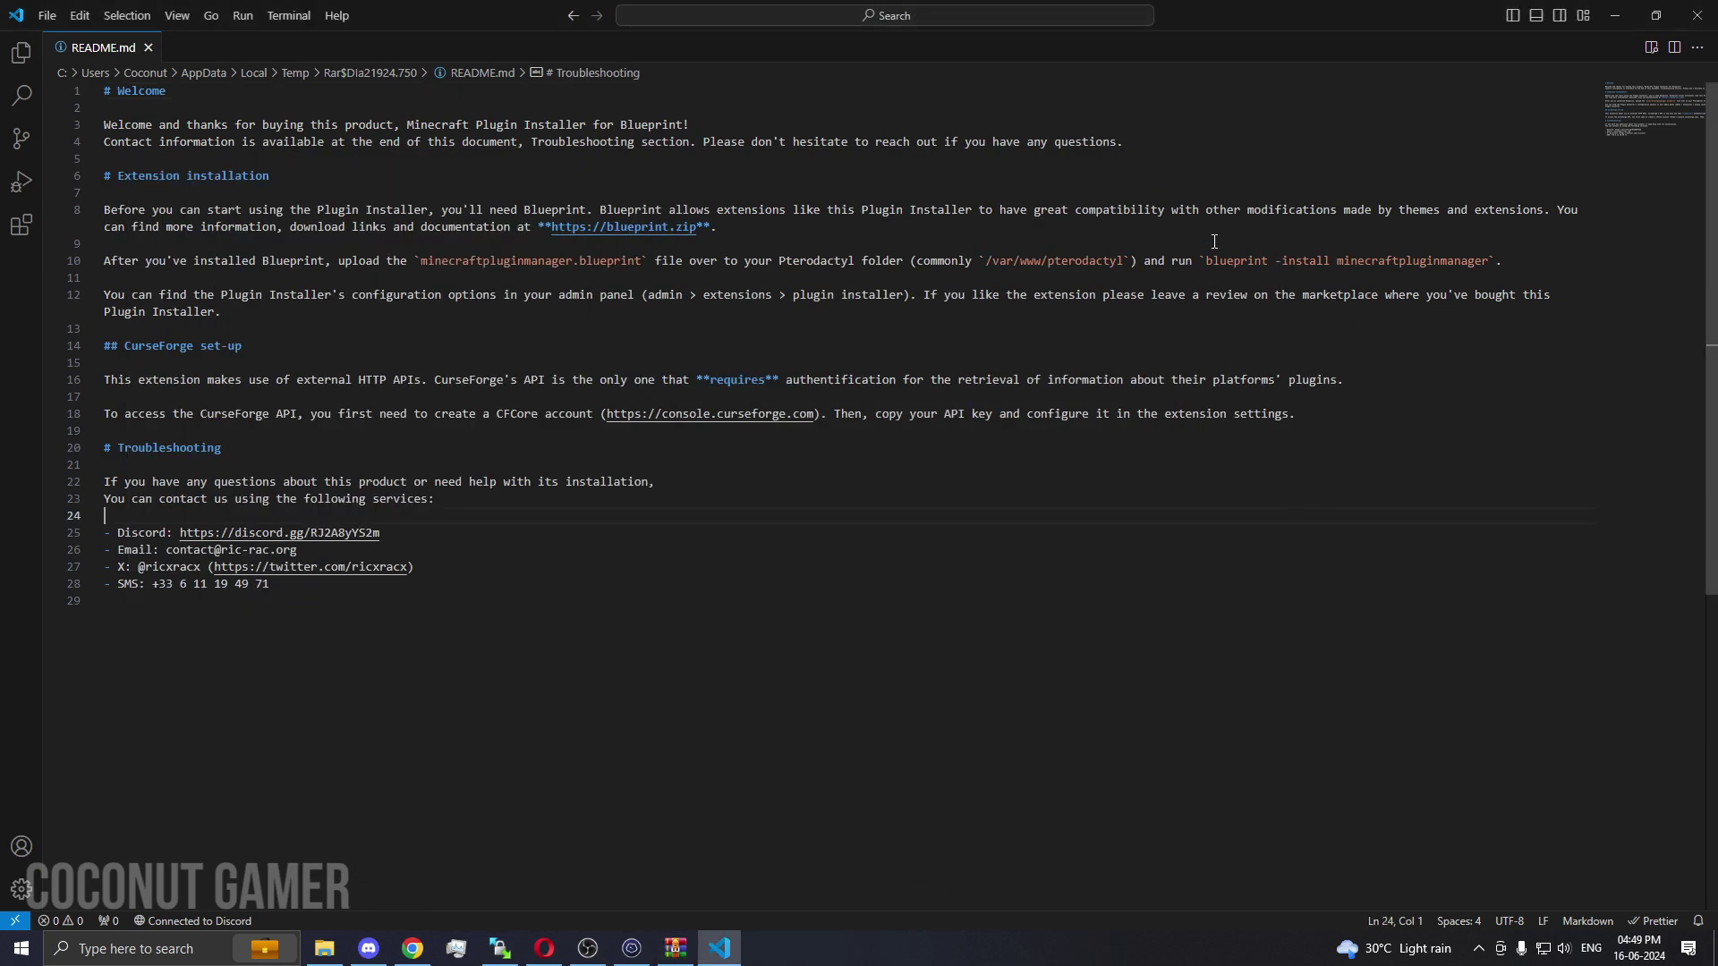
left_click_drag(1205, 260, 1490, 259)
key("ctrl+c")
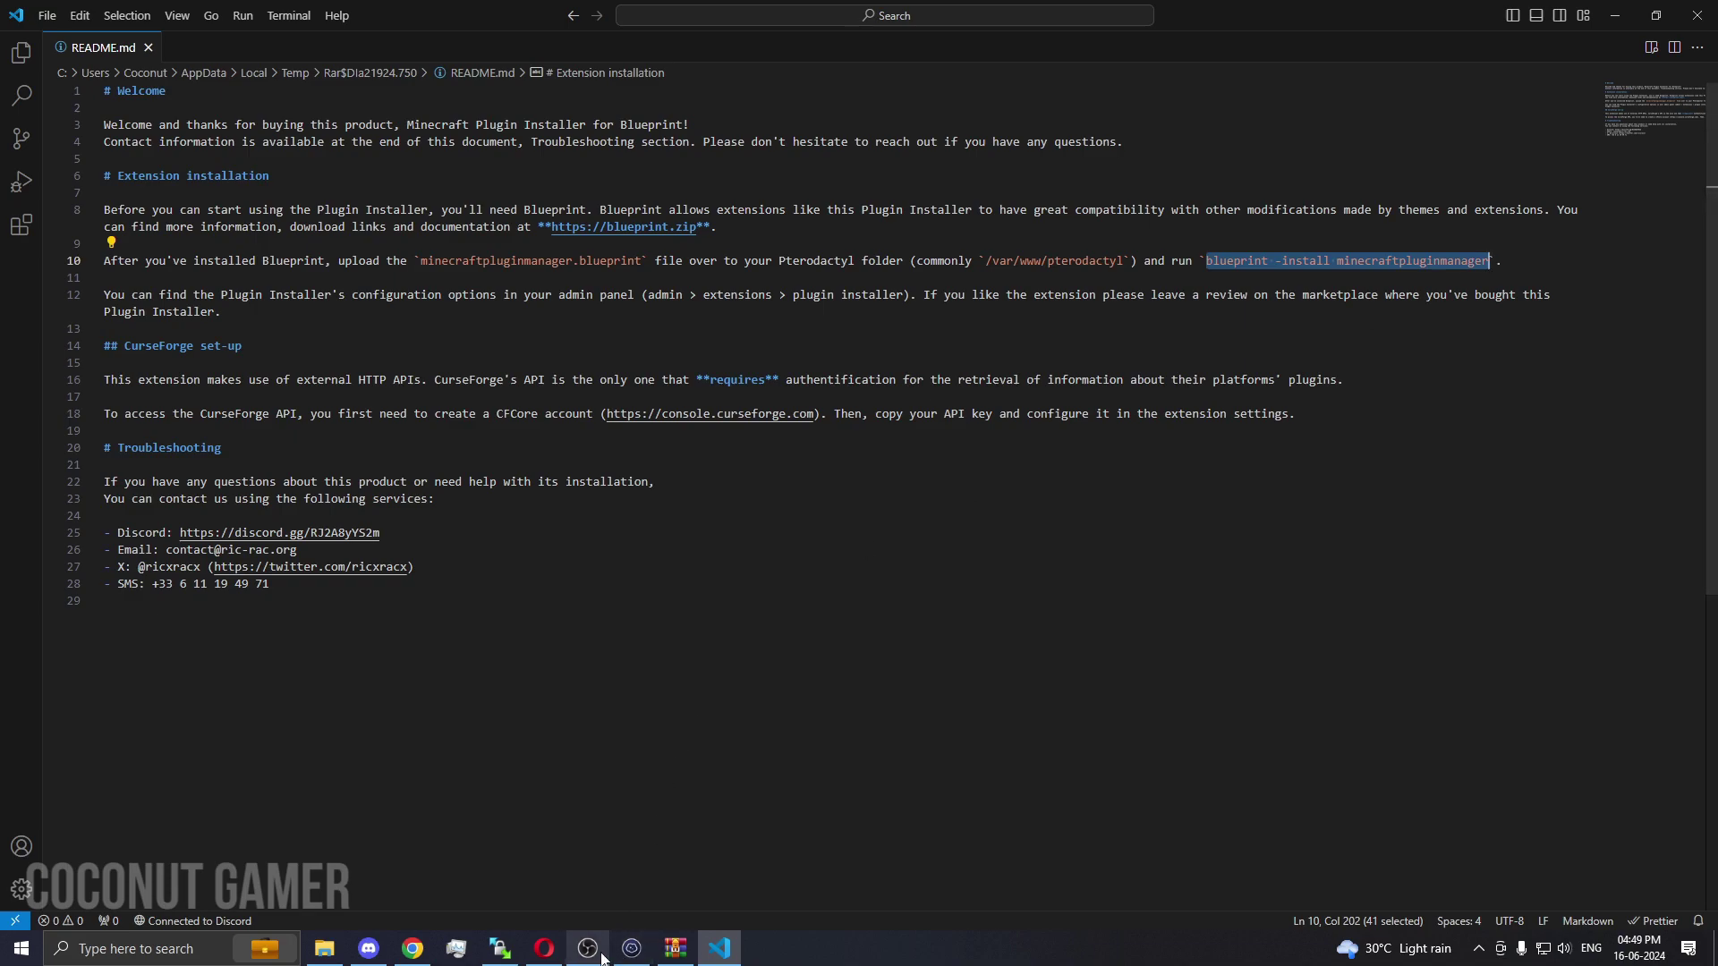
Run the copied install command in the server's SSH terminal and answer "yes" to the database migration
left_click(632, 948)
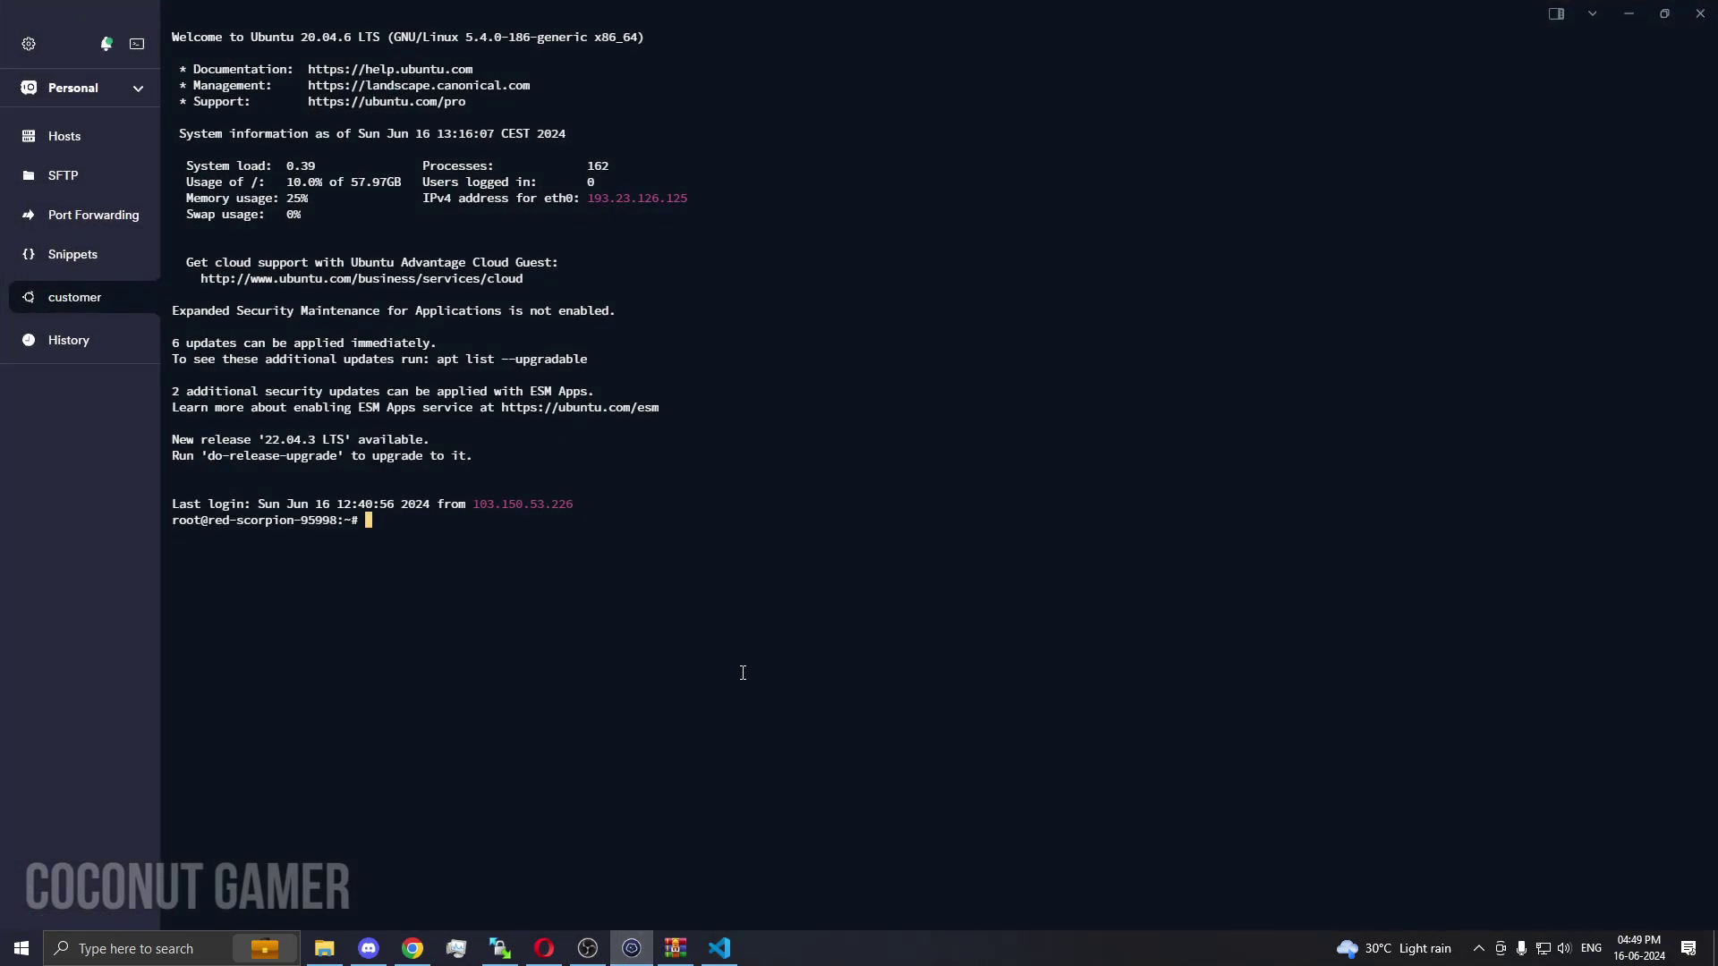
key("ctrl+v")
key("Return")
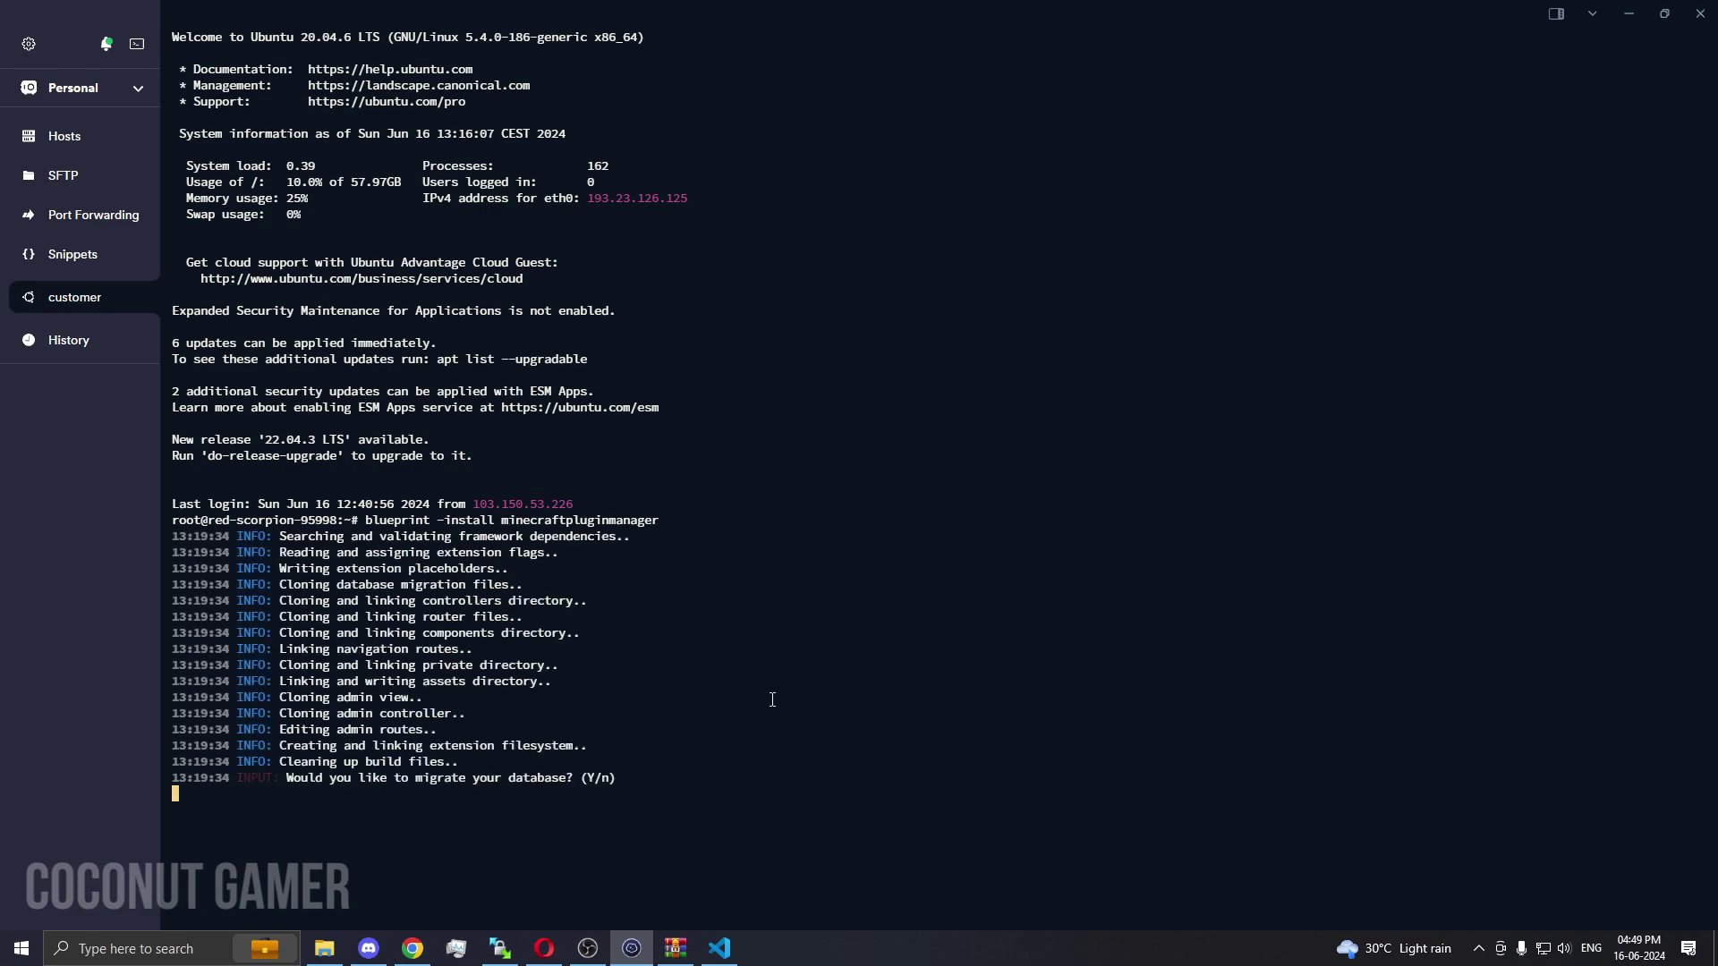
type("yes")
key("Return")
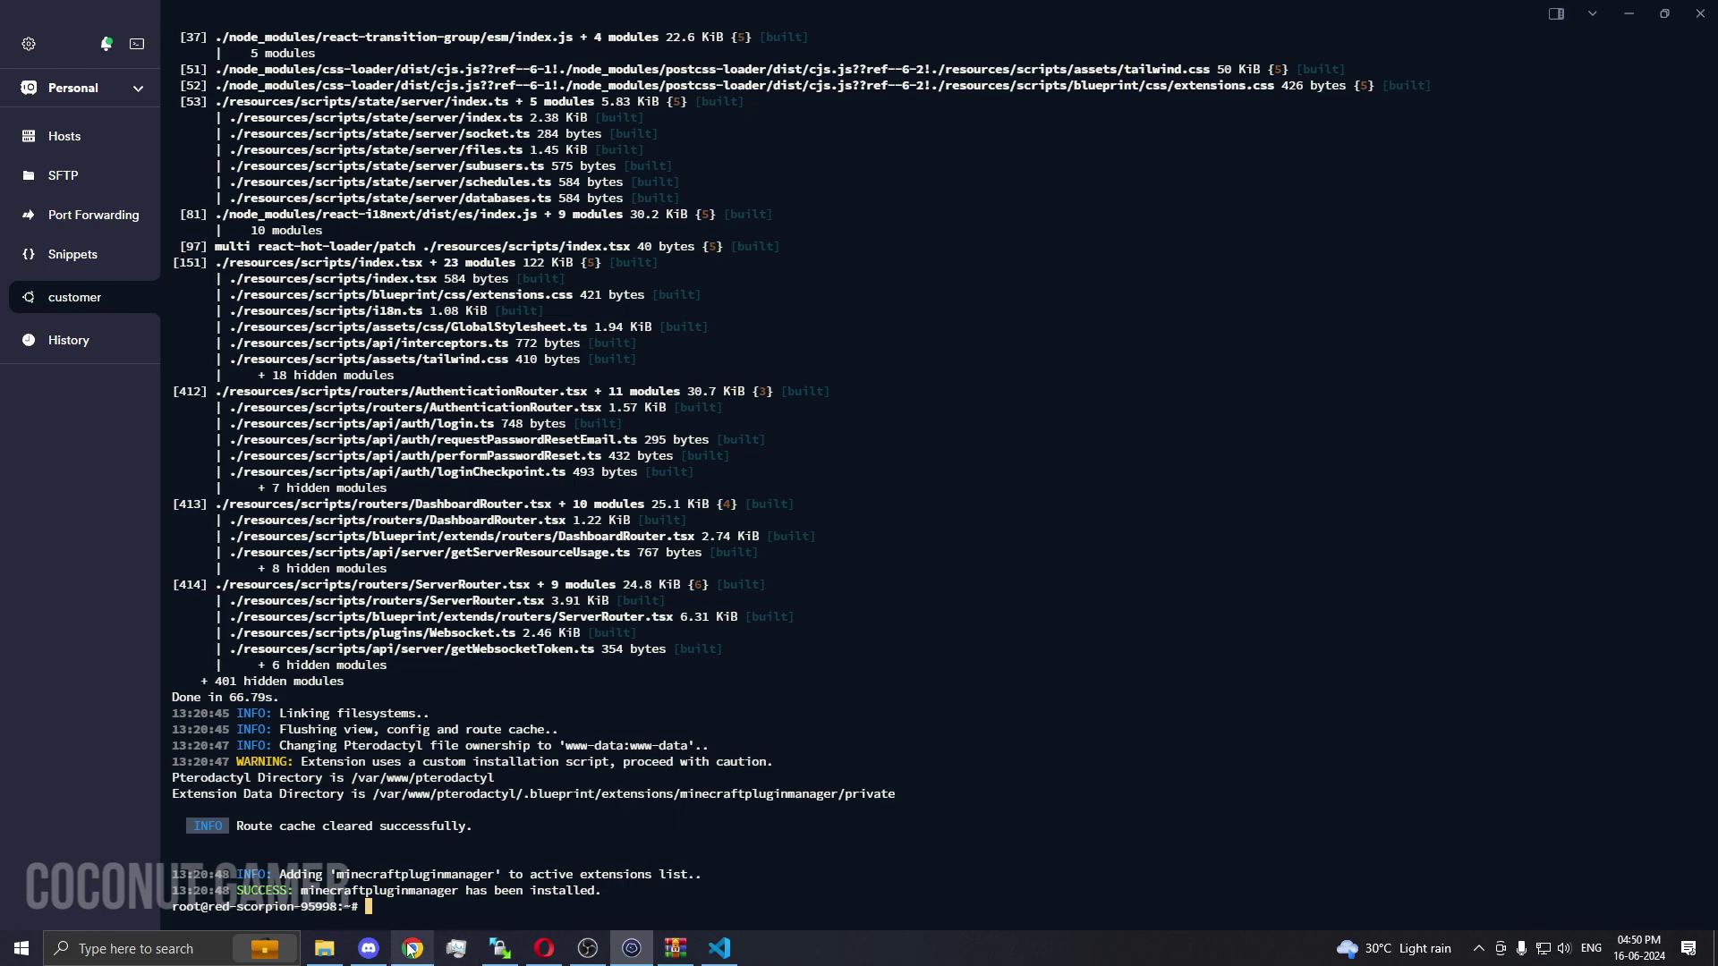
Switch to the Opera browser and open the Minecraft Plugin Manager extension's settings in the Pterodactyl admin area
mouse_move(409, 951)
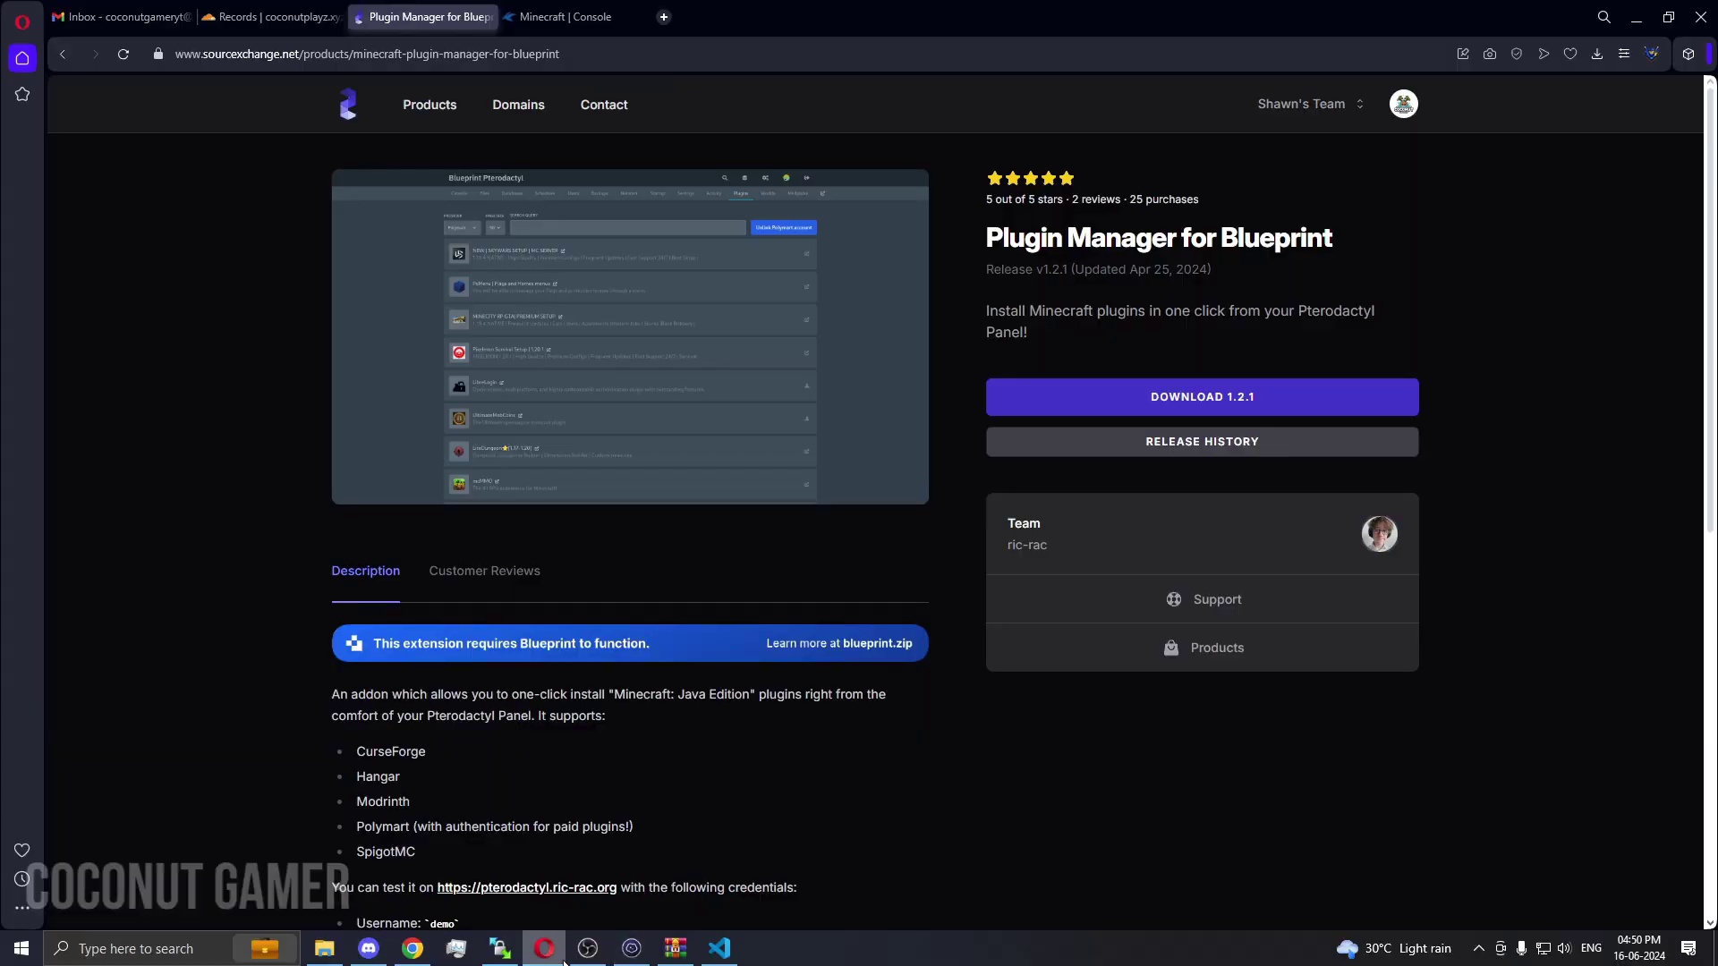
left_click(544, 949)
left_click(582, 2)
left_click(1262, 100)
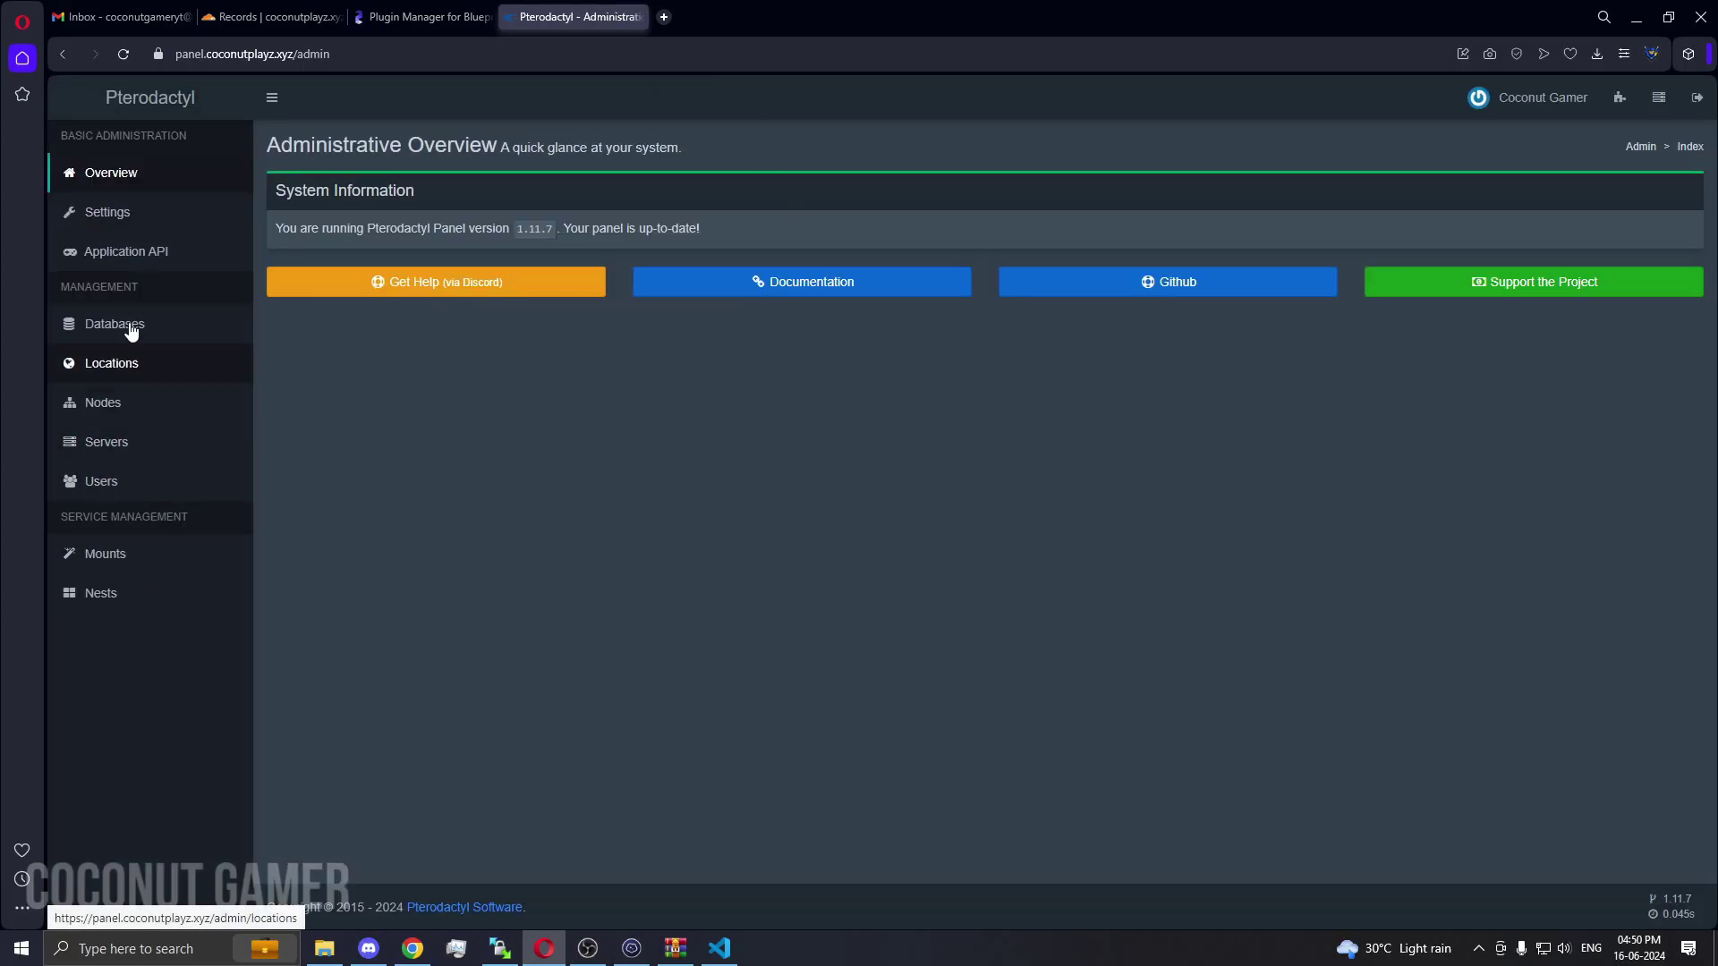
left_click(1620, 99)
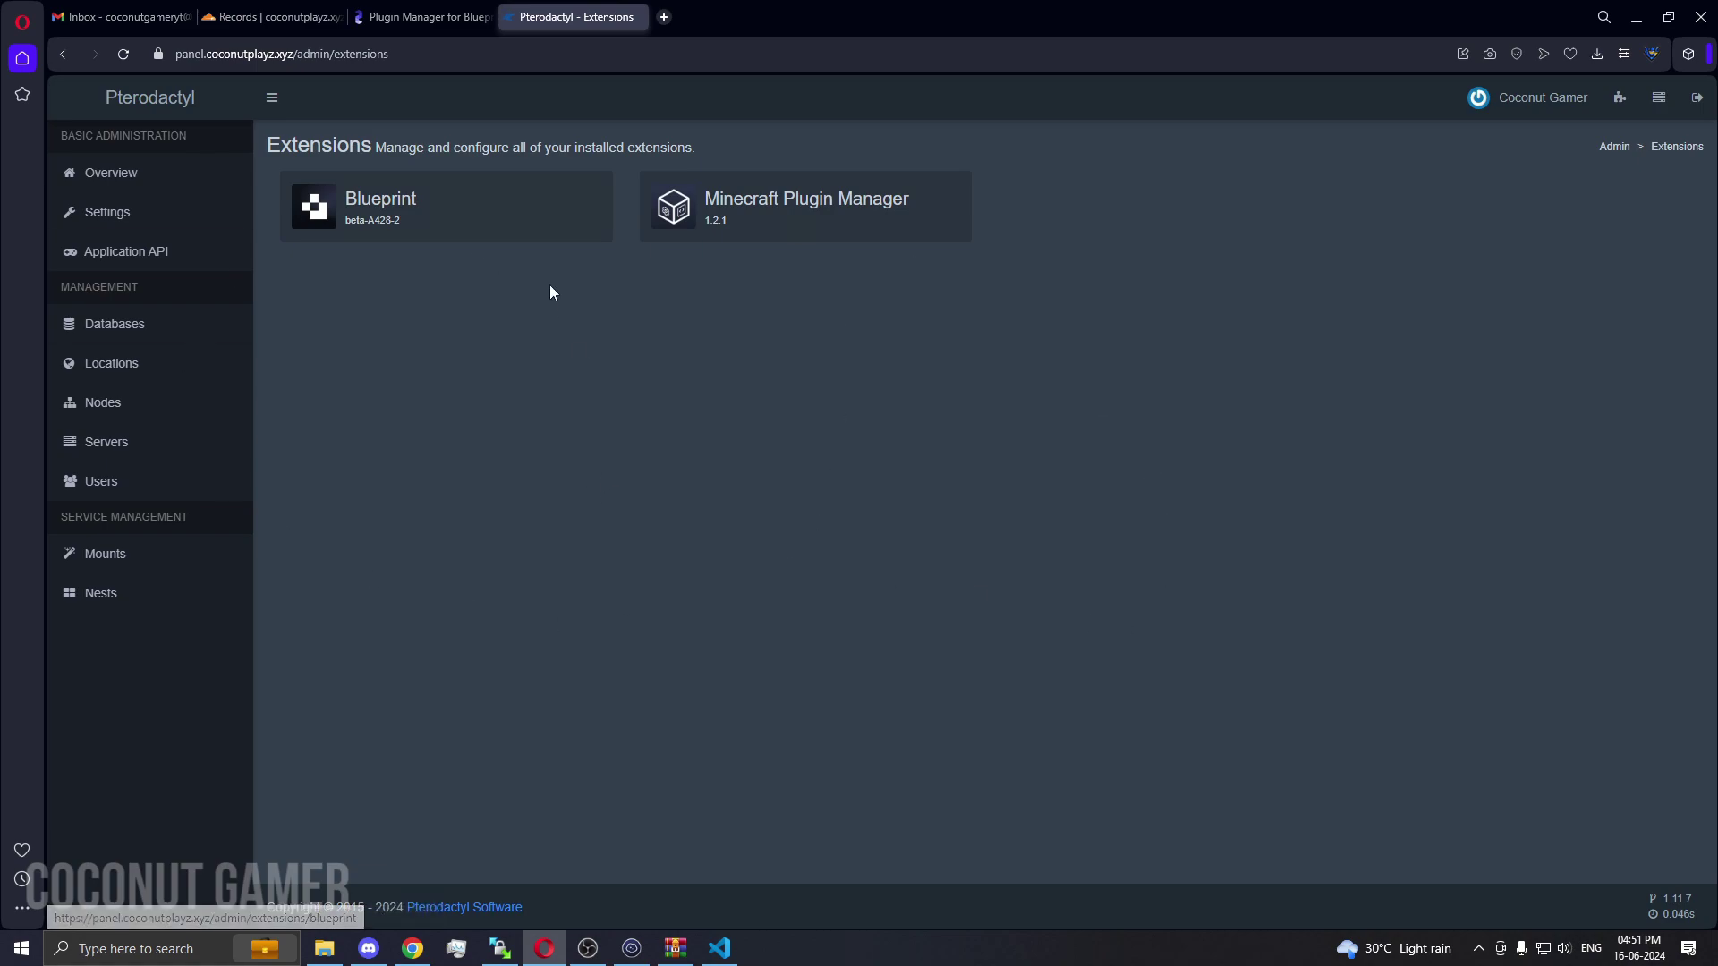
left_click(802, 237)
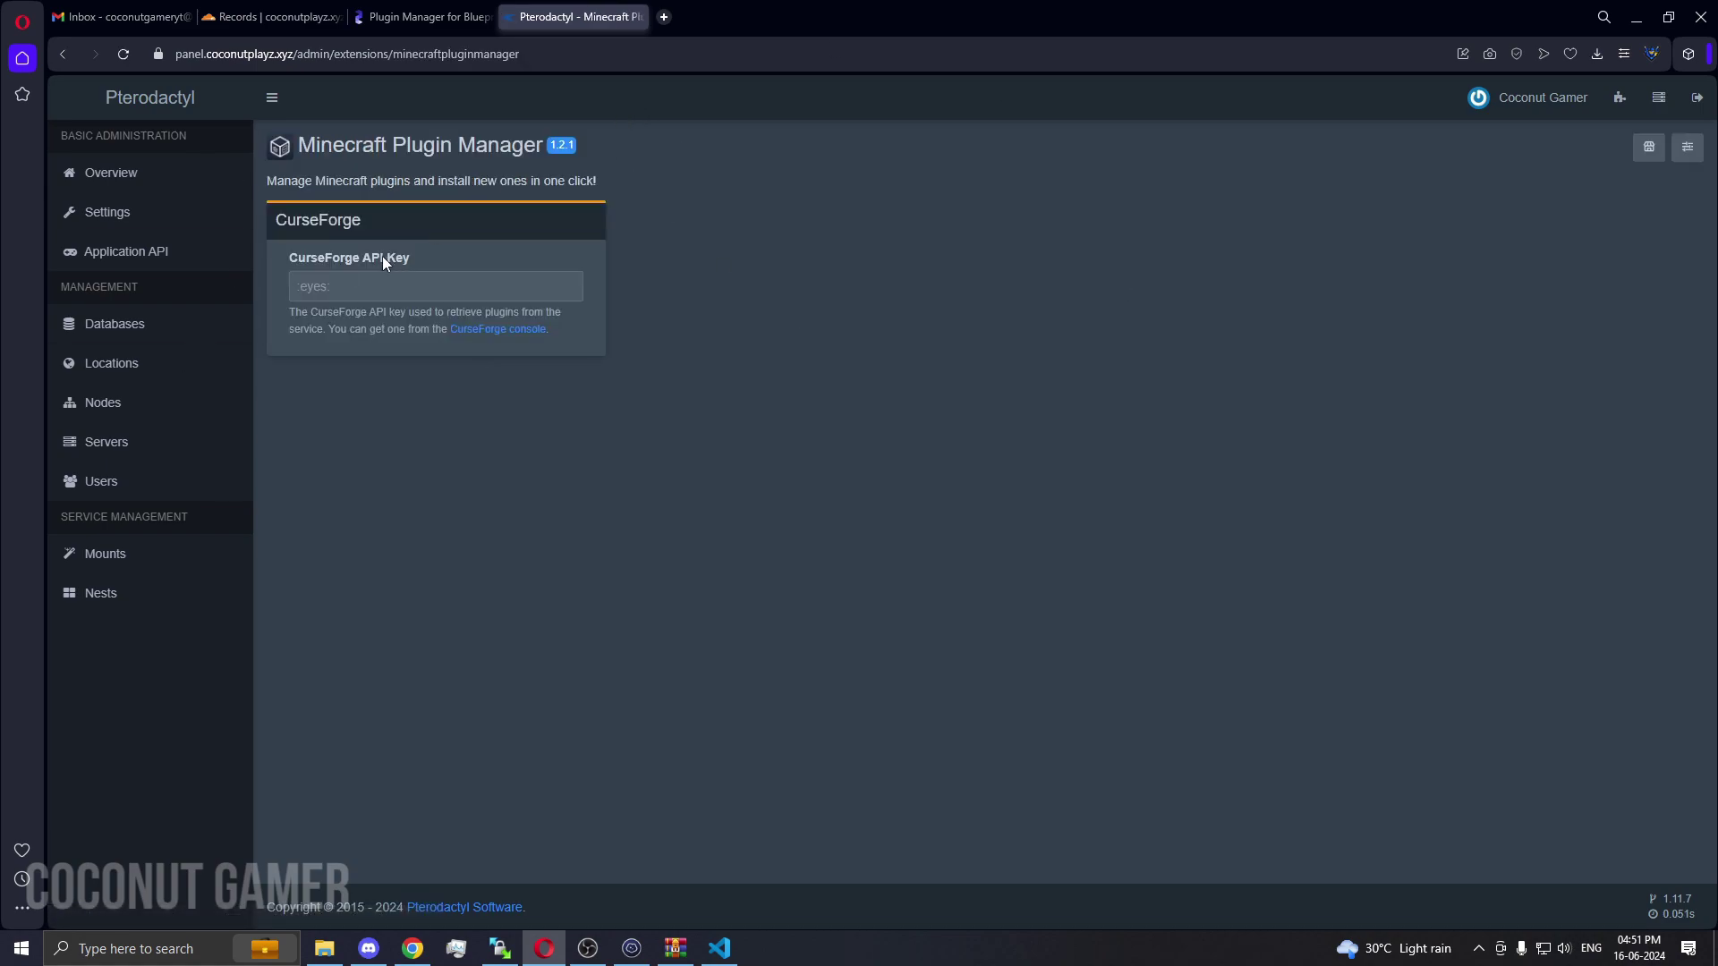
Follow the link to the CurseForge console, log in with Google and view the account's API keys
left_click(520, 335)
left_click(713, 13)
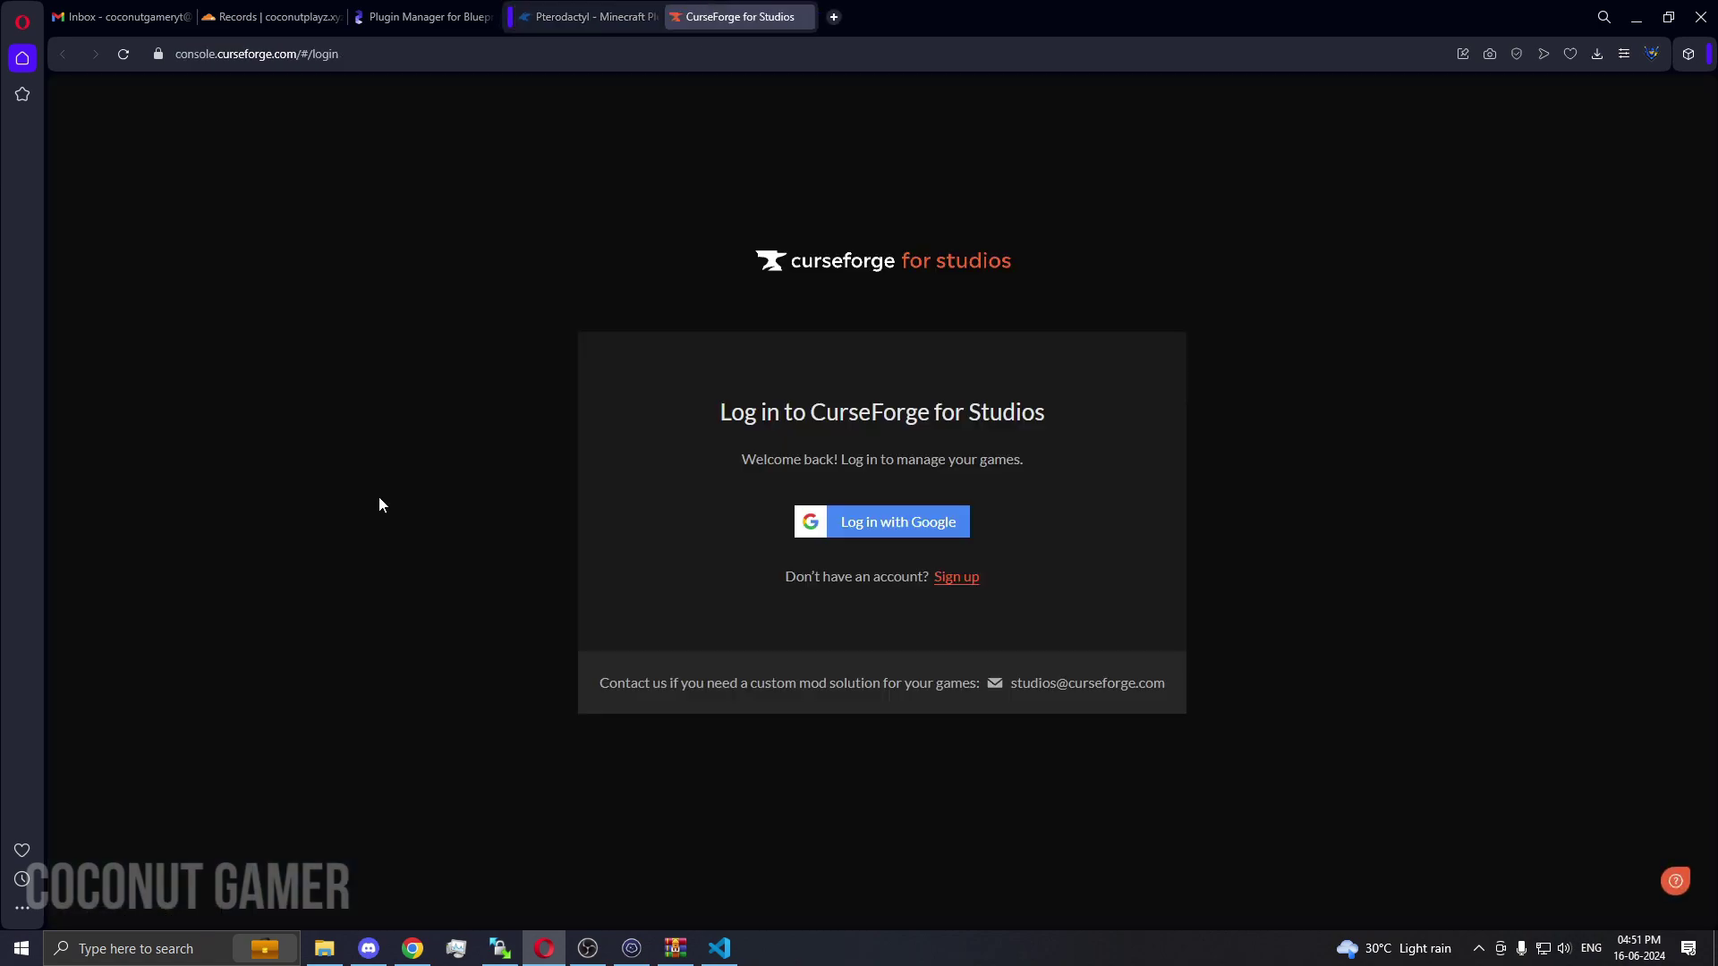
left_click(894, 522)
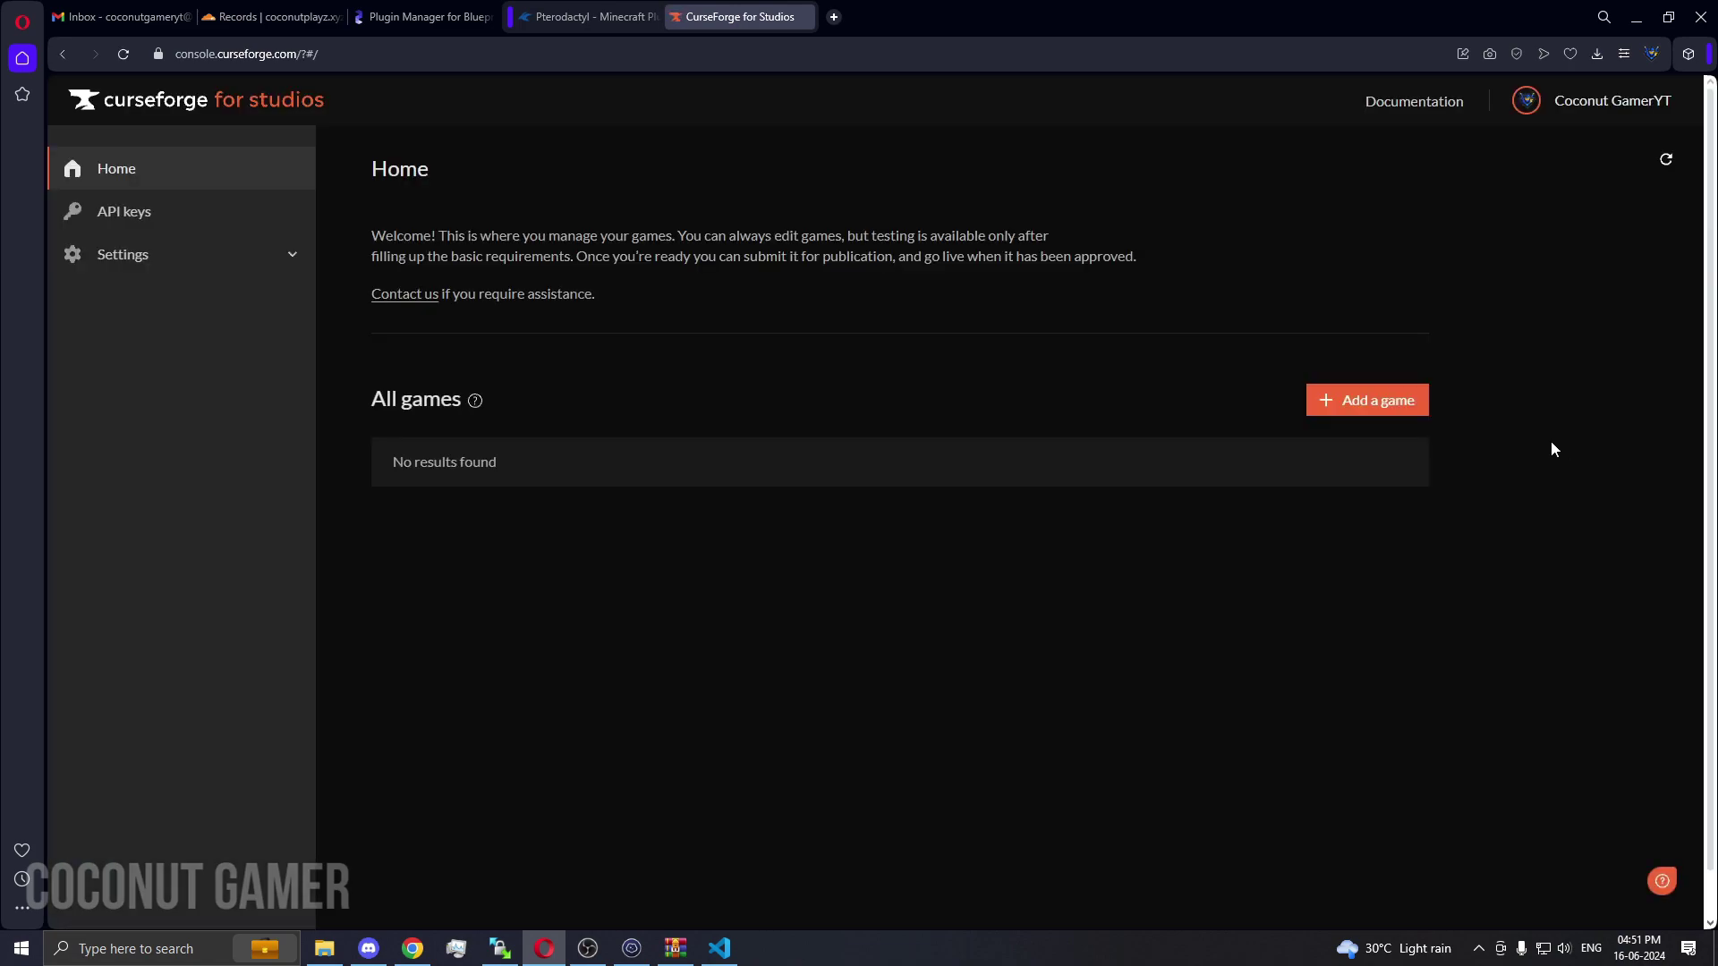
left_click(124, 211)
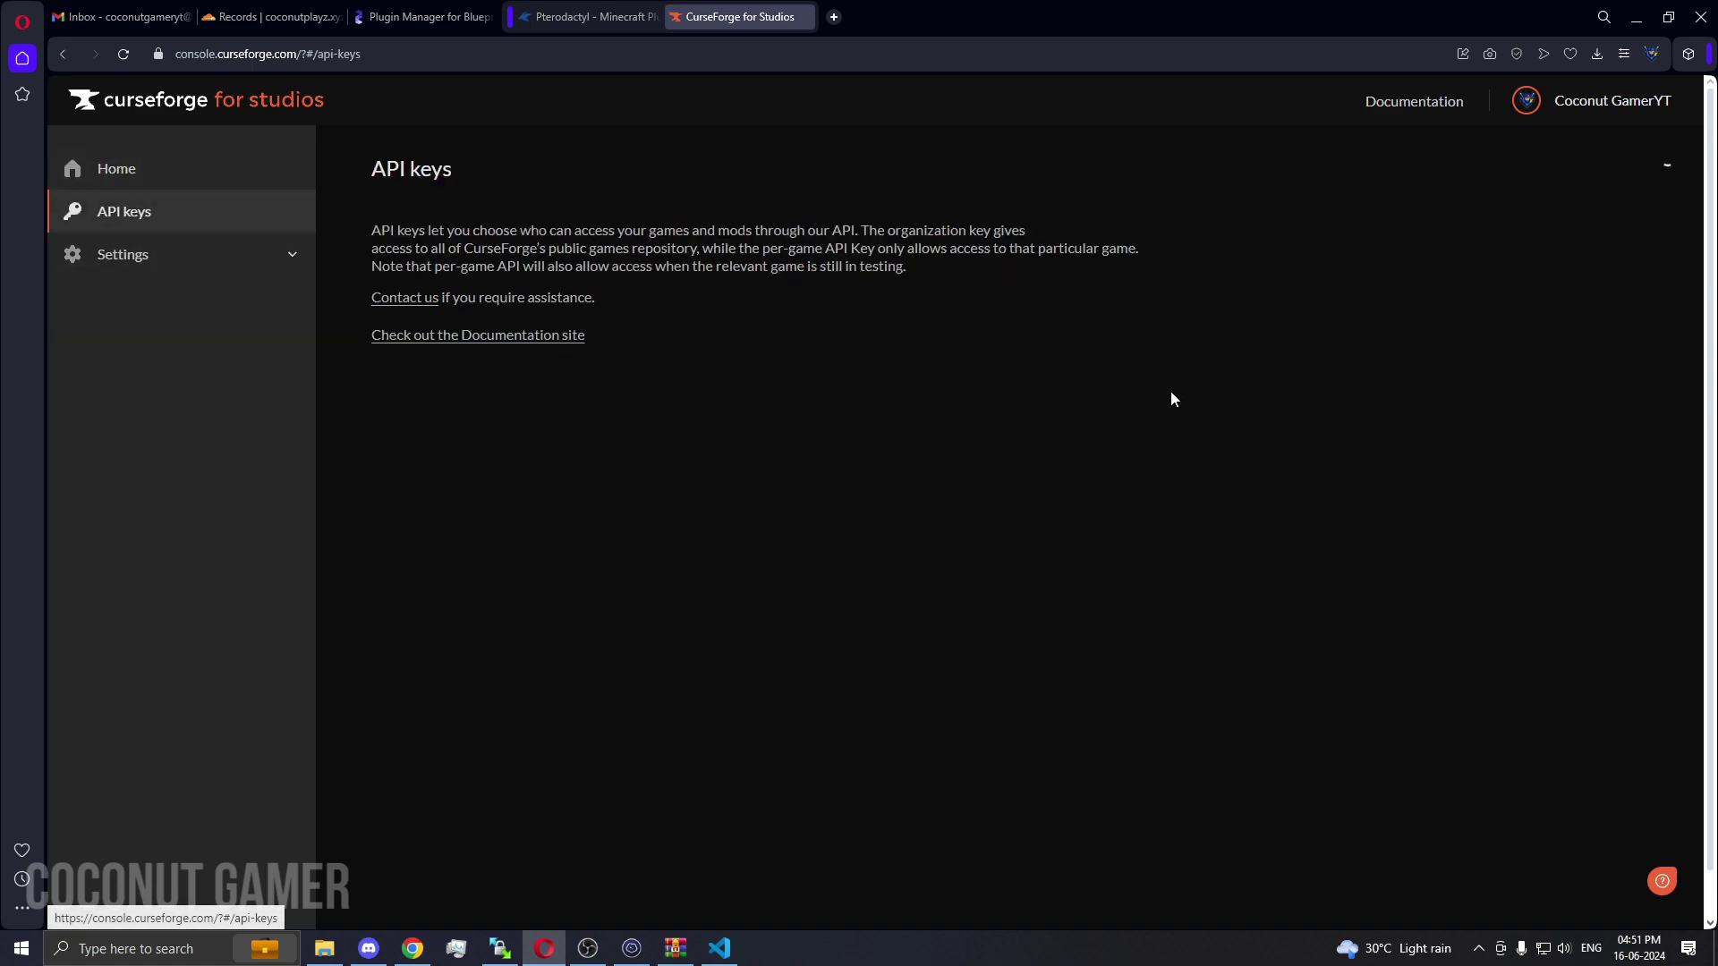
left_click(591, 16)
left_click(729, 16)
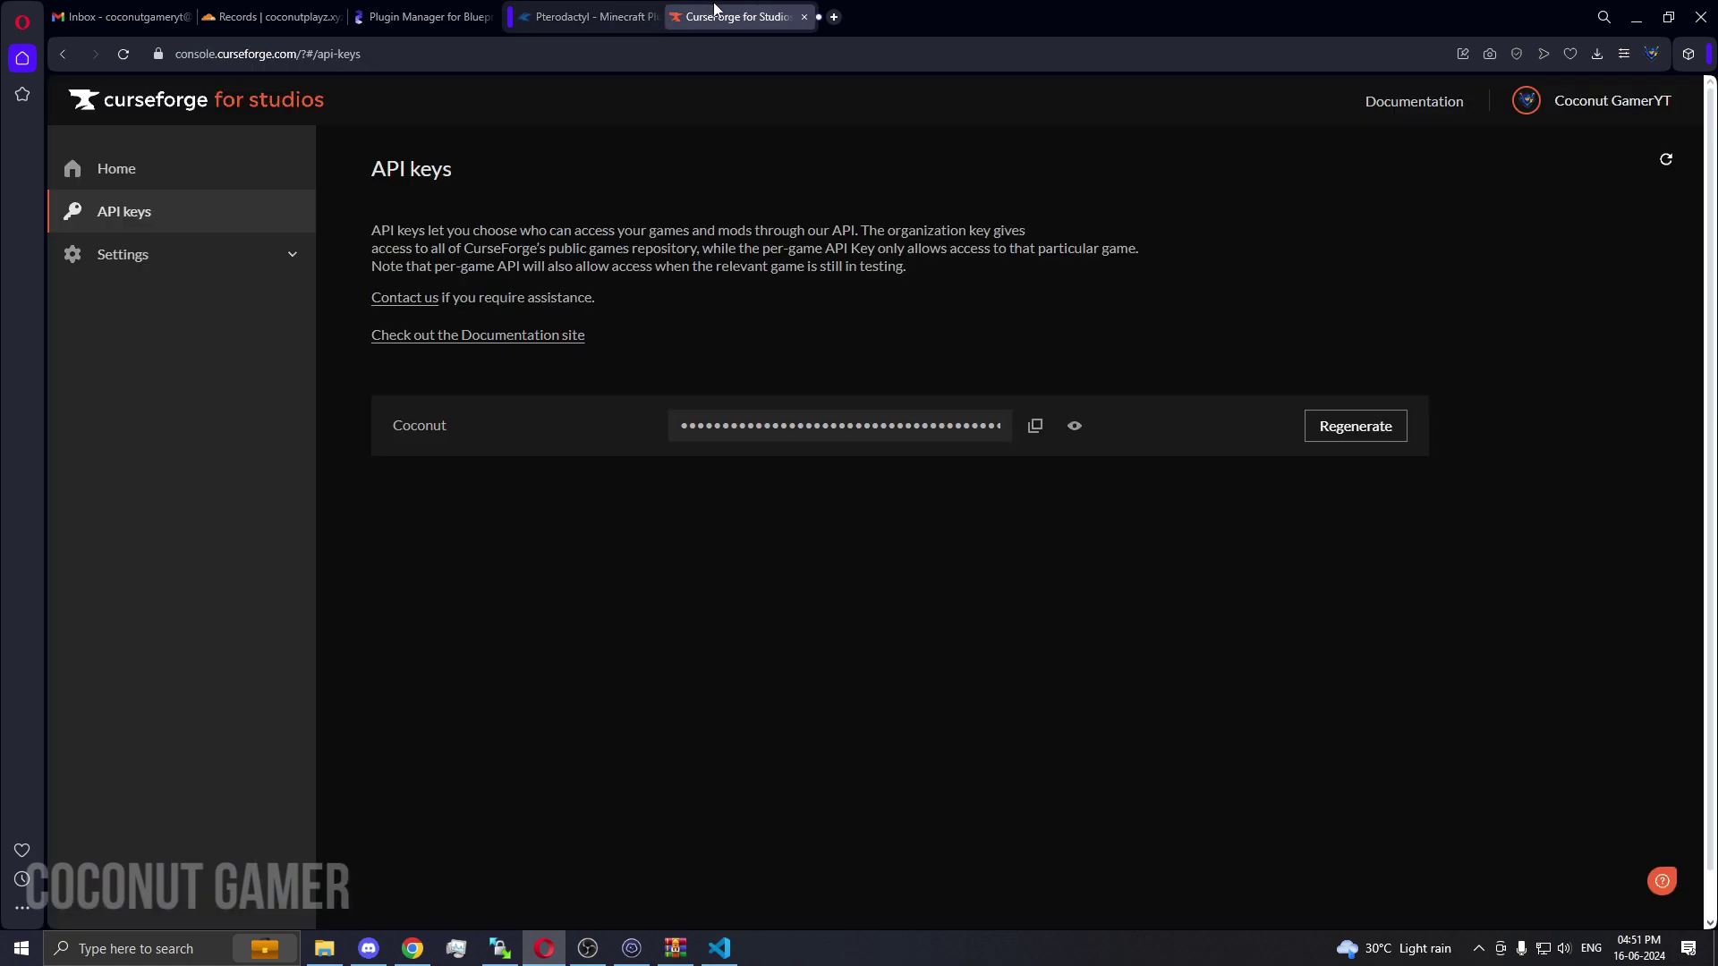
Regenerate the organization API key in the CurseForge console and copy the new key
left_click(1356, 427)
left_click(1161, 583)
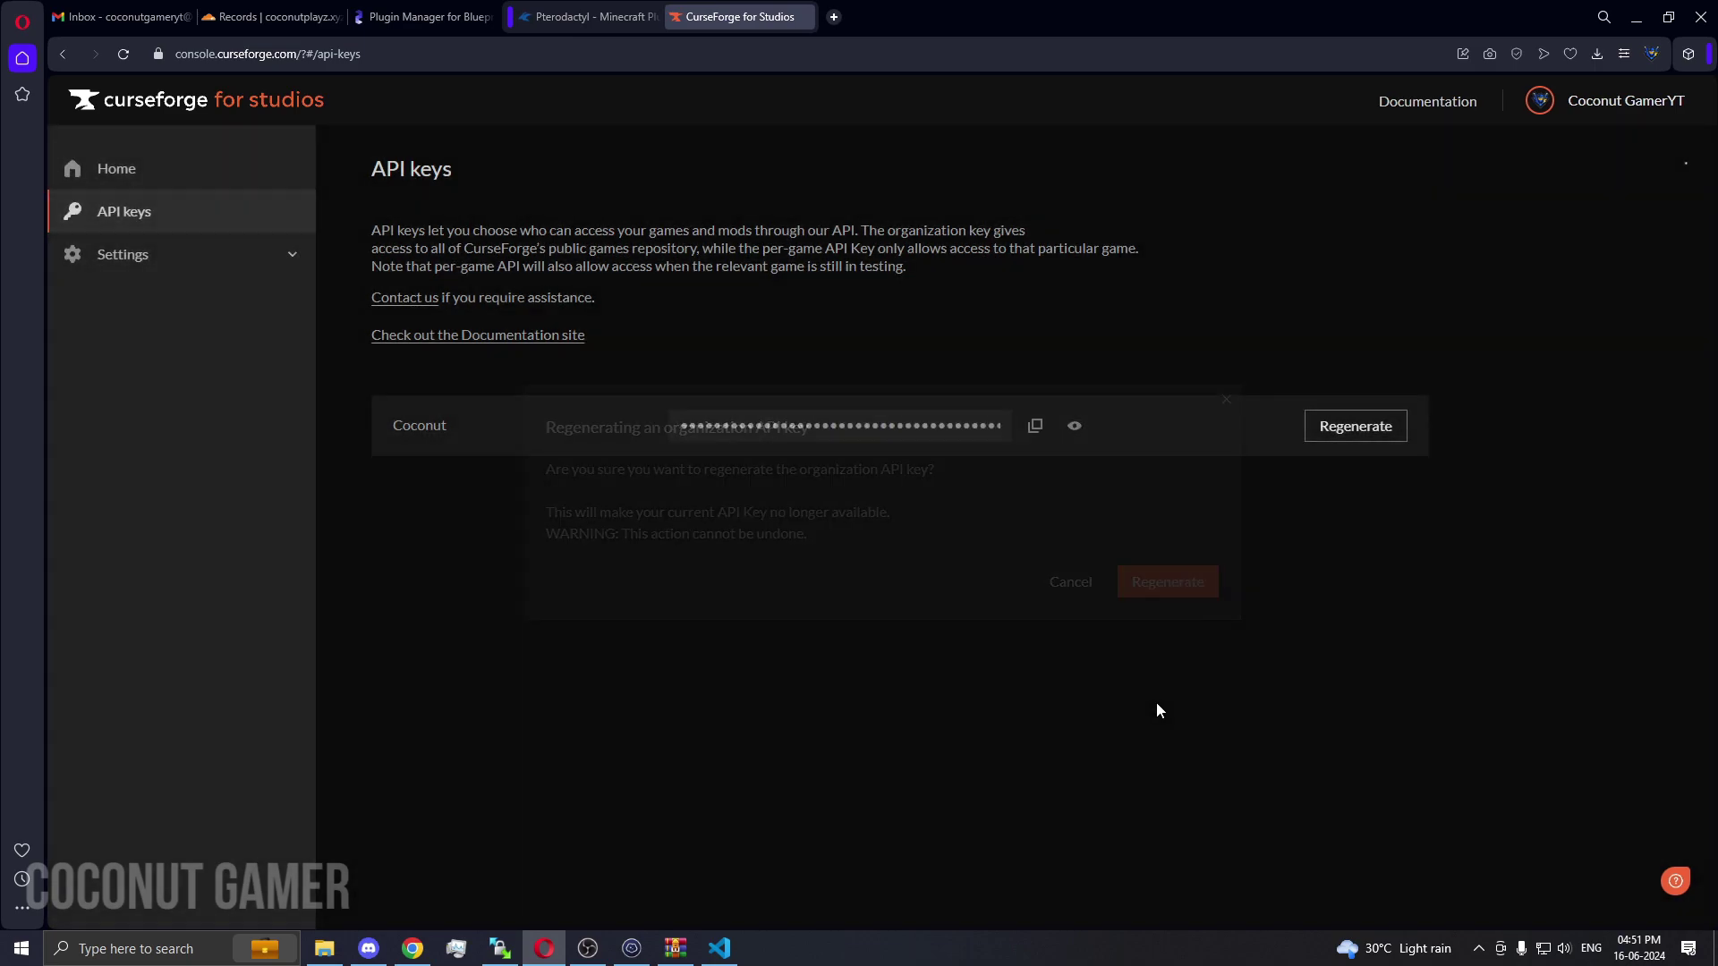
left_click(1035, 427)
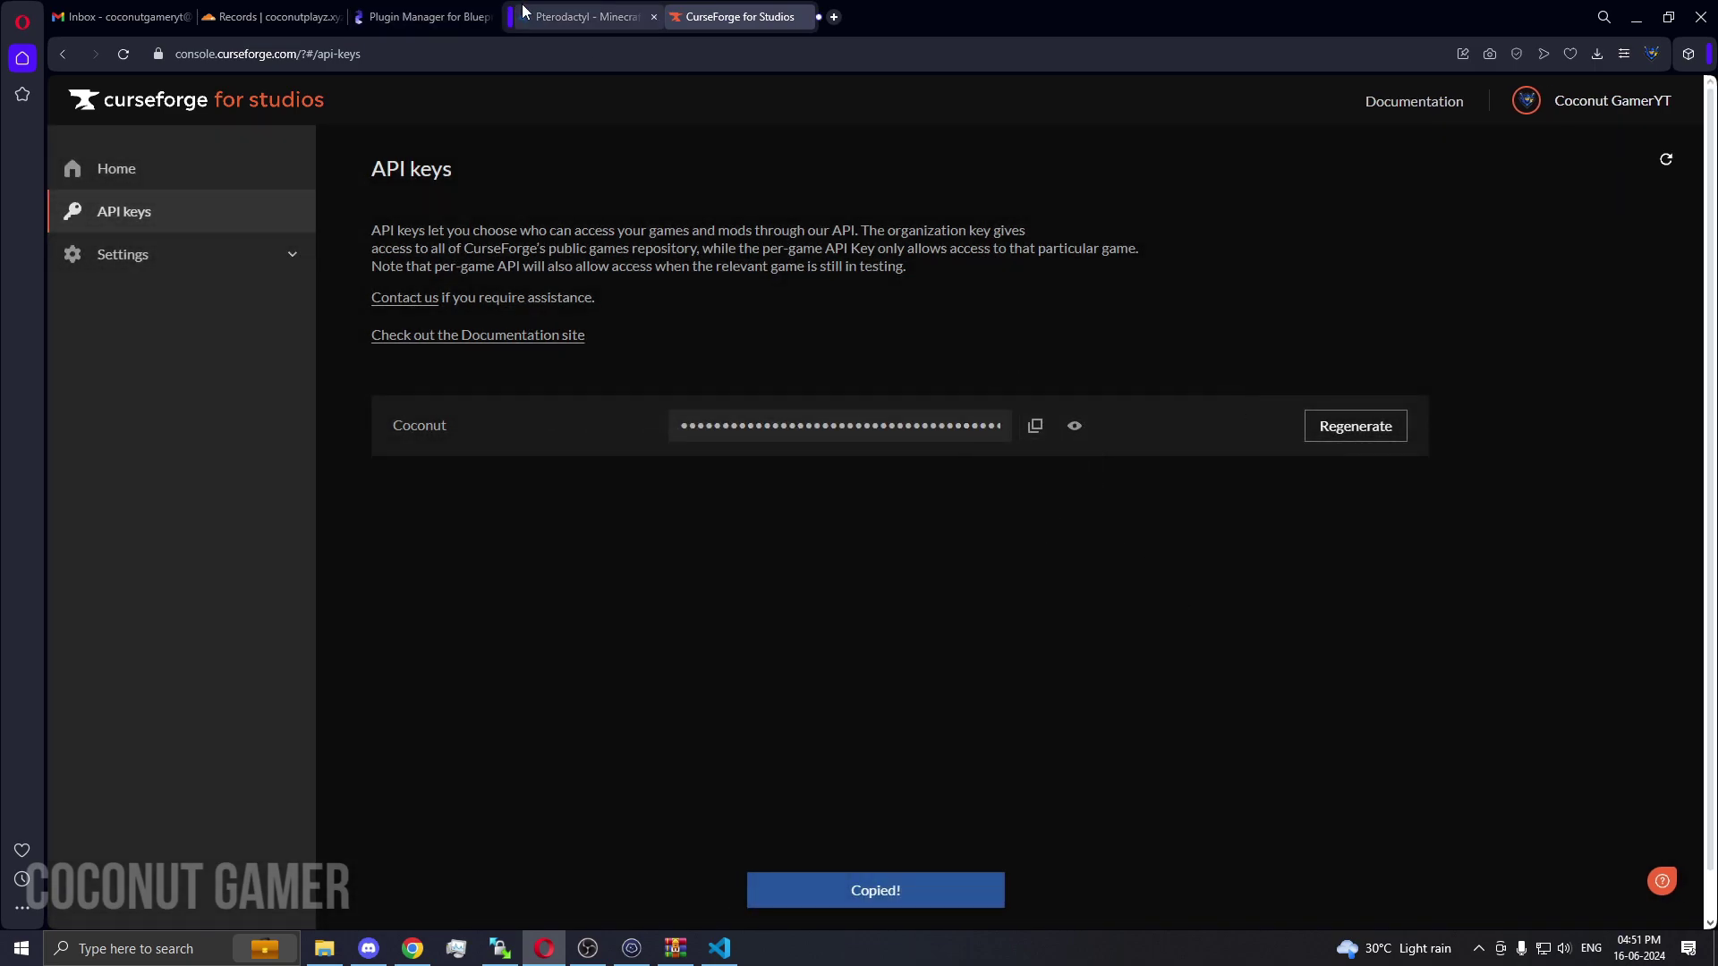
Paste the copied key into the CurseForge API Key field of the Minecraft Plugin Manager settings
left_click(539, 13)
left_click(365, 292)
key("ctrl+v")
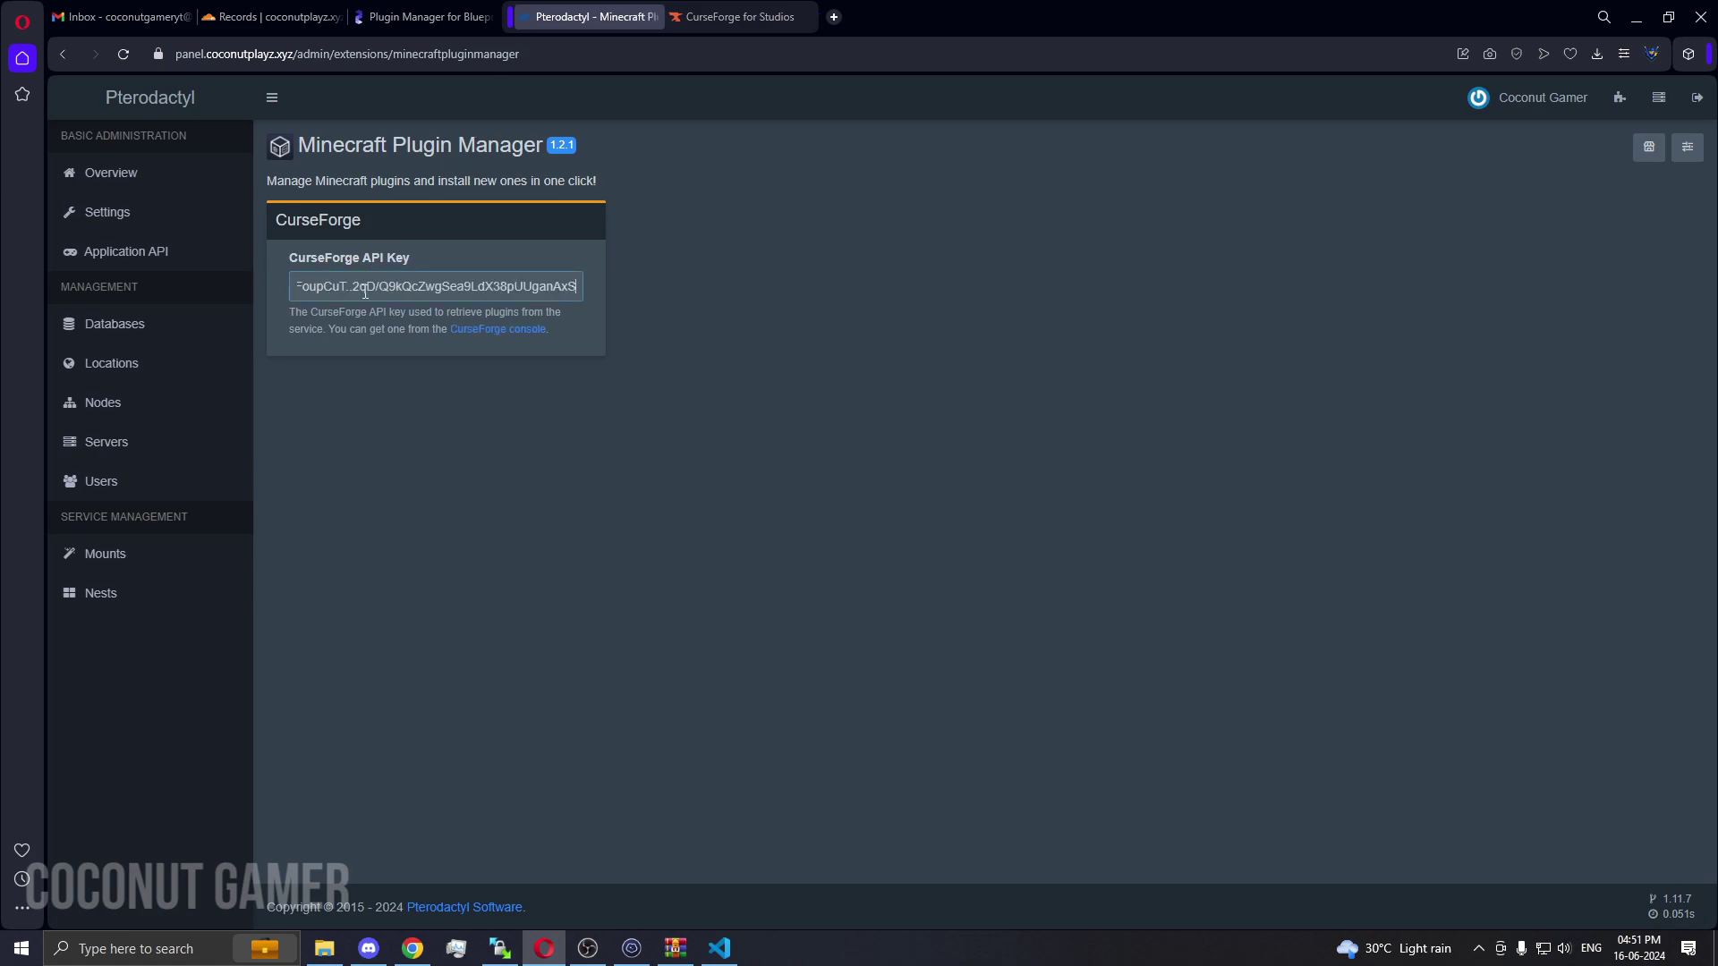
left_click(680, 14)
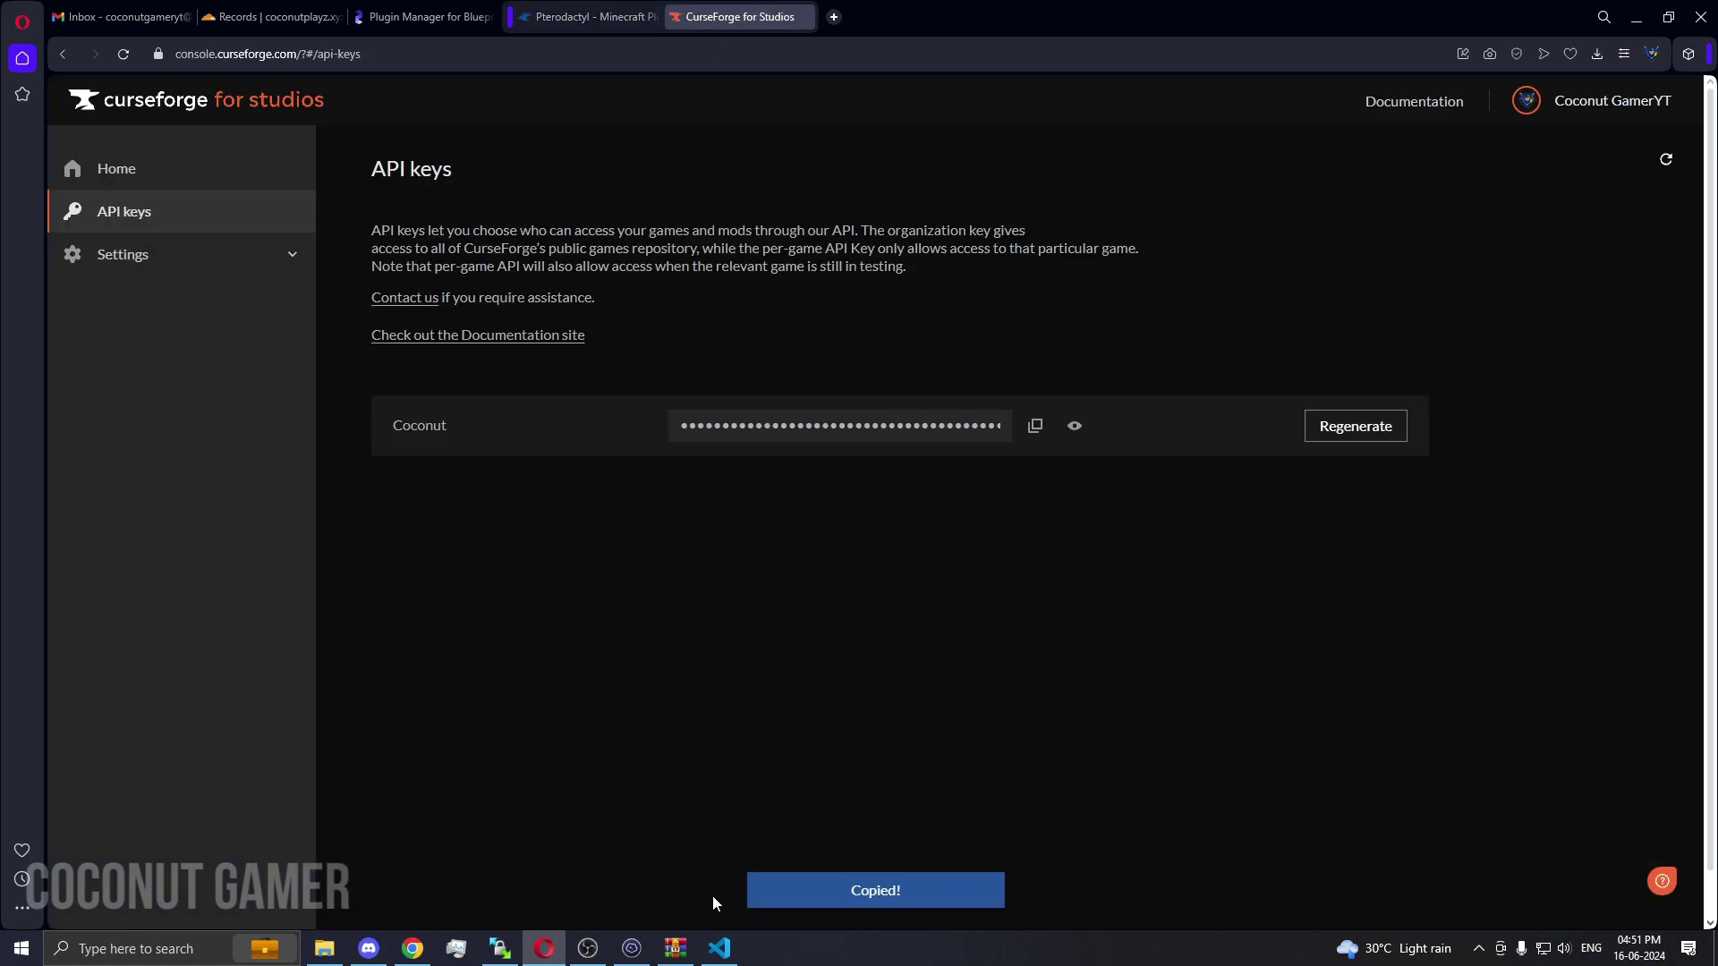
left_click(445, 14)
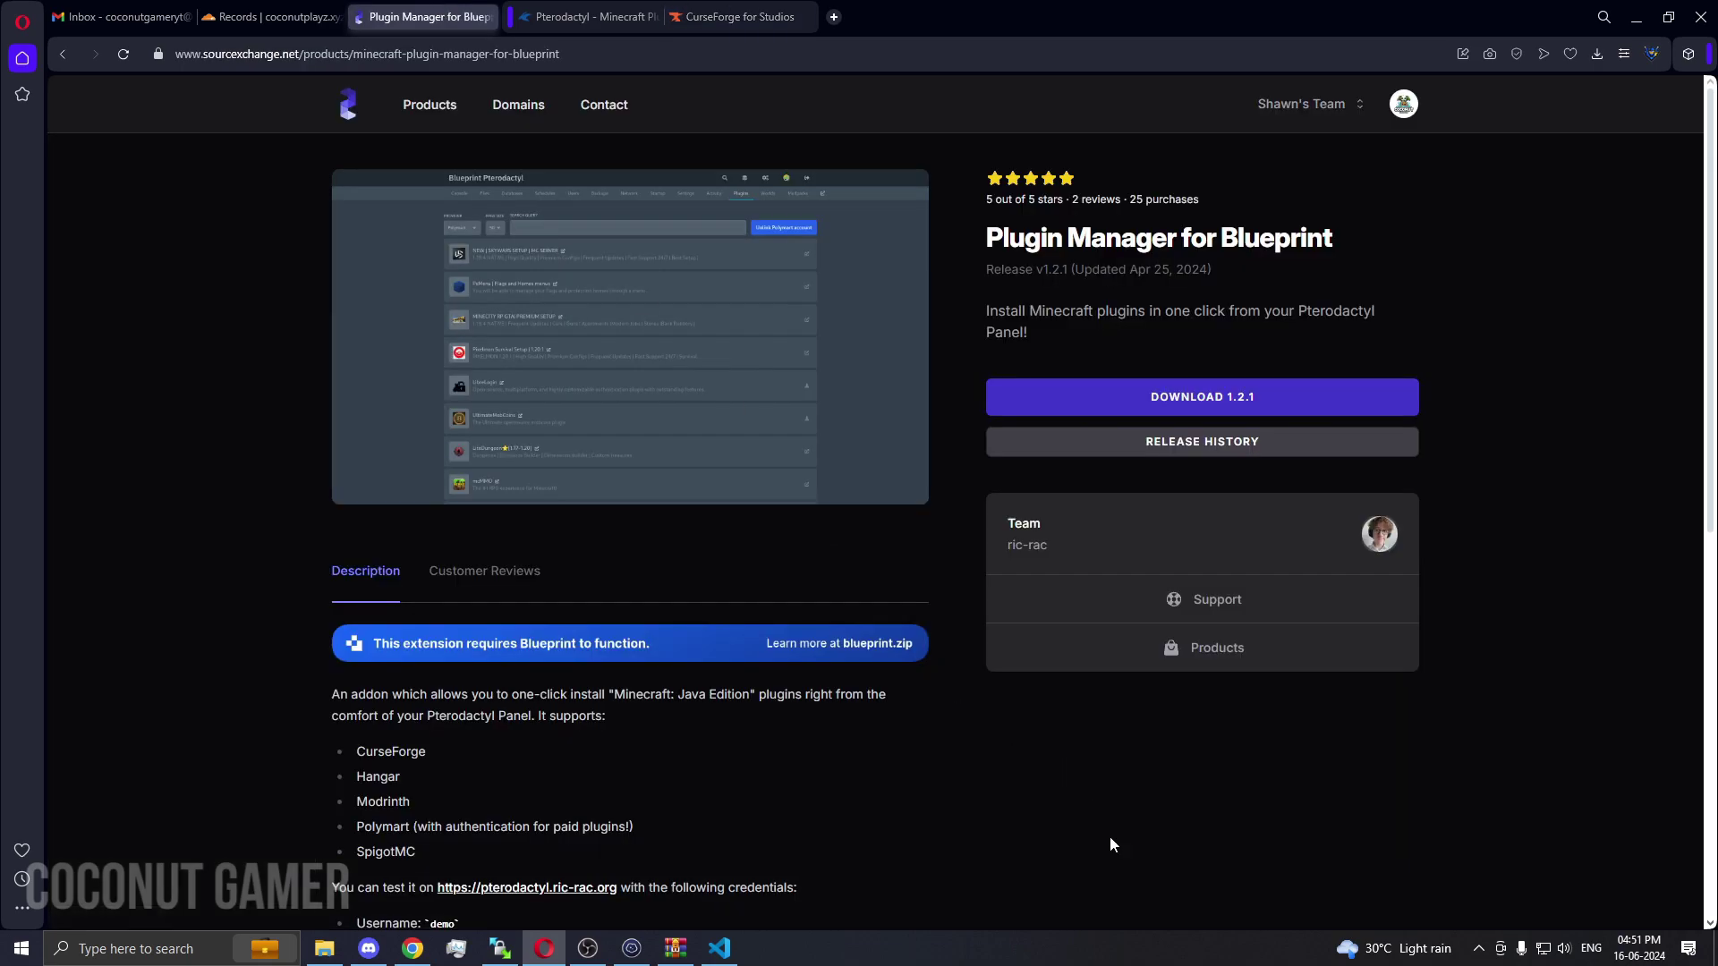
Leave the Pterodactyl admin area, open the Minecraft server's console and stop the server
left_click(541, 9)
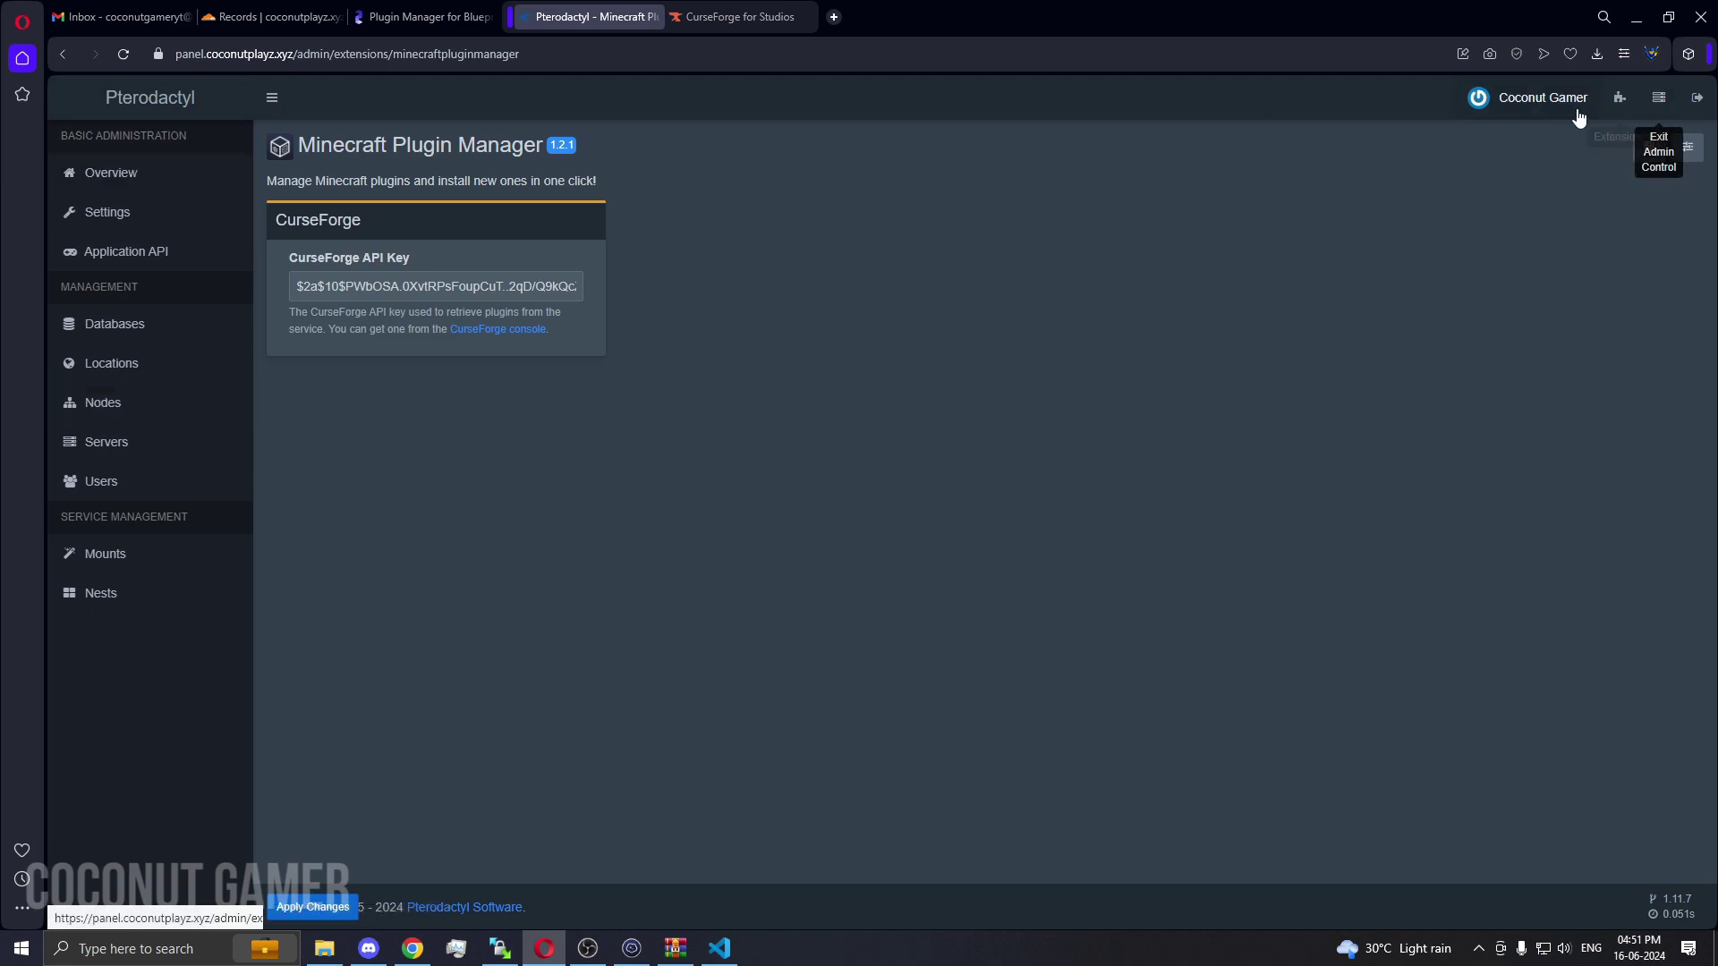
left_click(1658, 96)
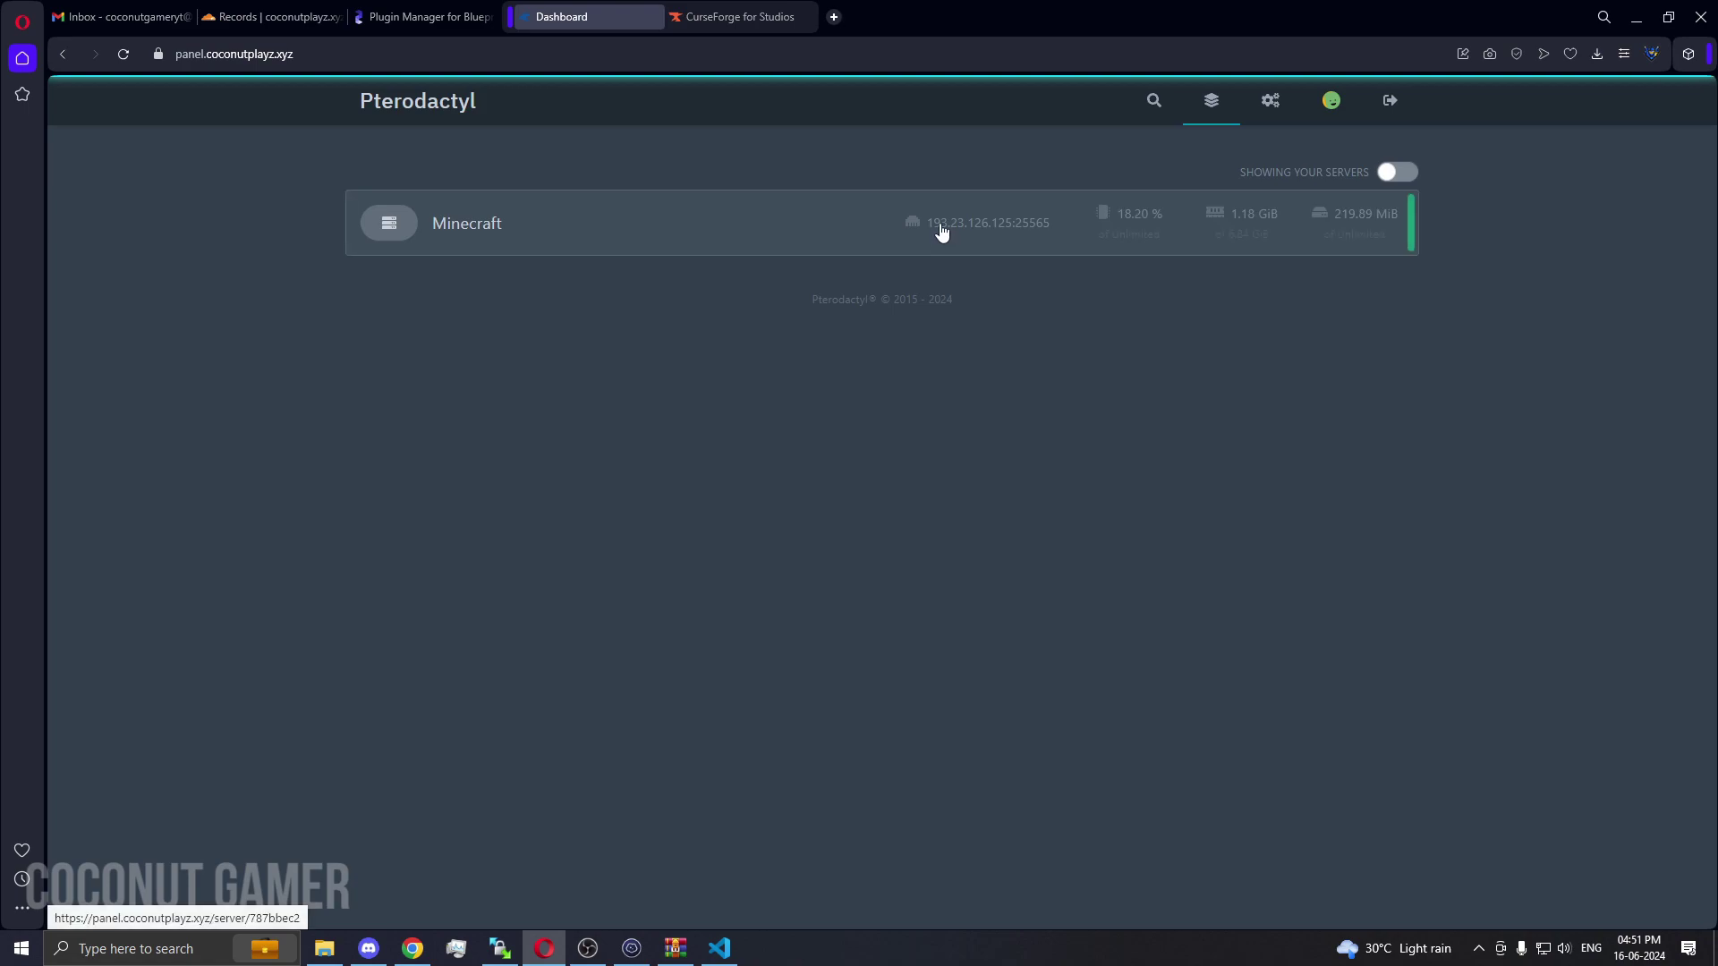
left_click(938, 230)
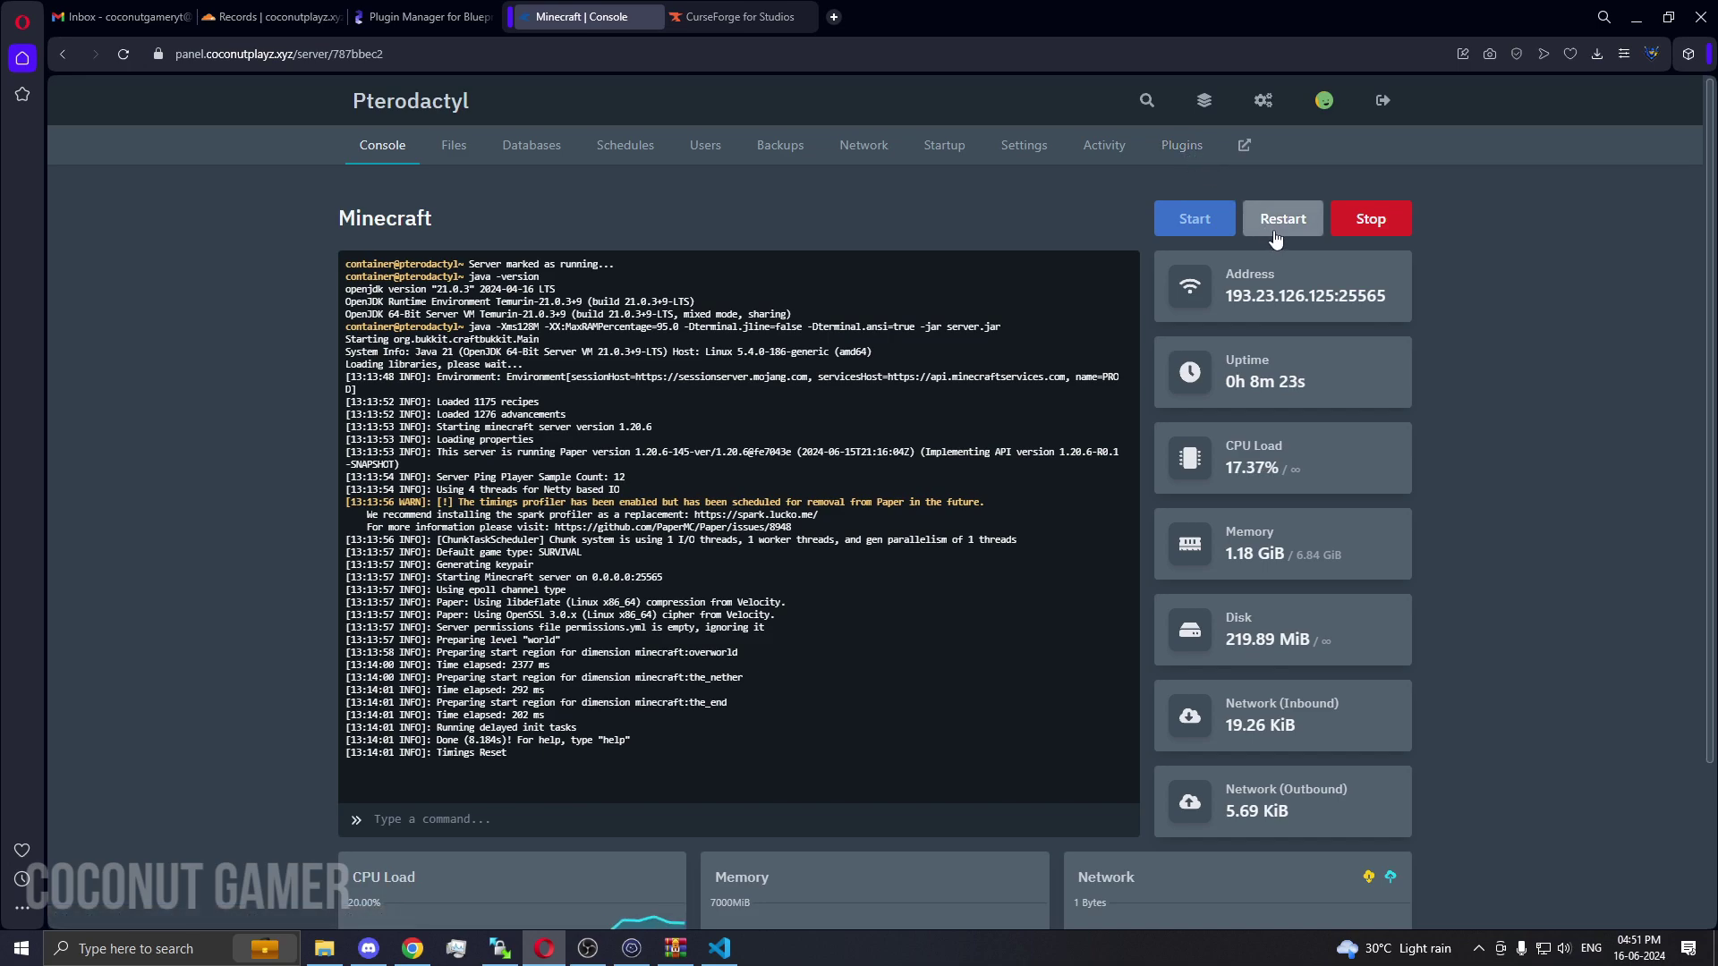
left_click(1367, 220)
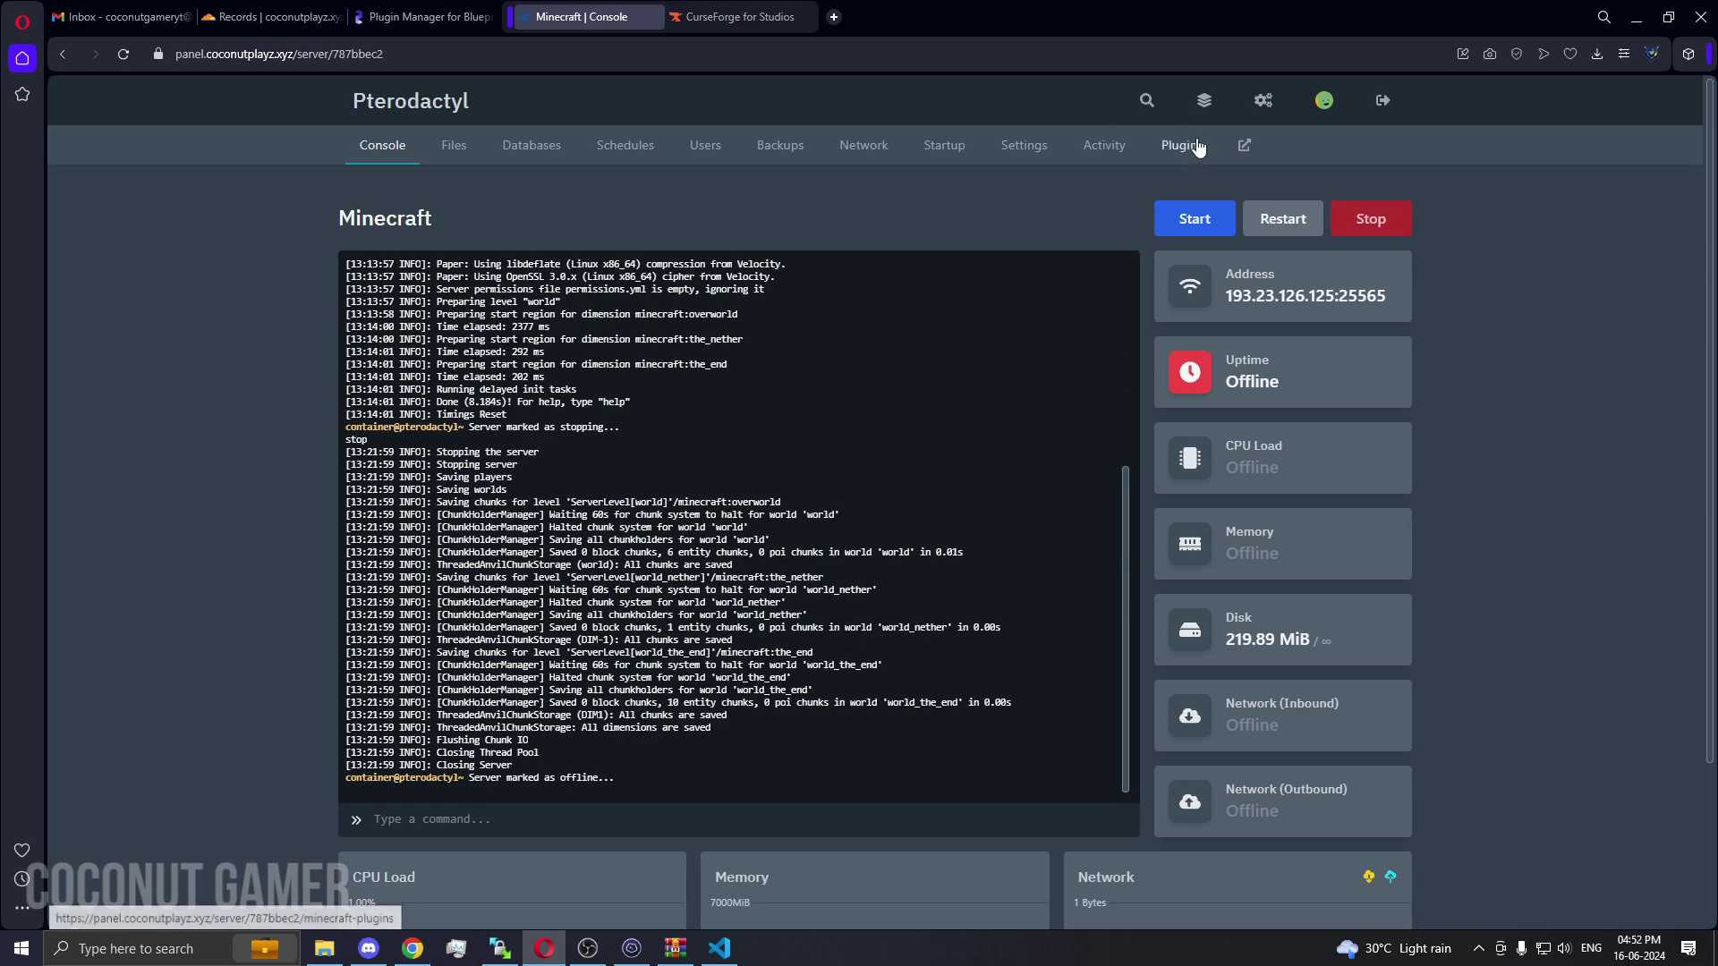
Open the Minecraft server's plugin browser and list the plugins from the Polymart provider
left_click(1180, 145)
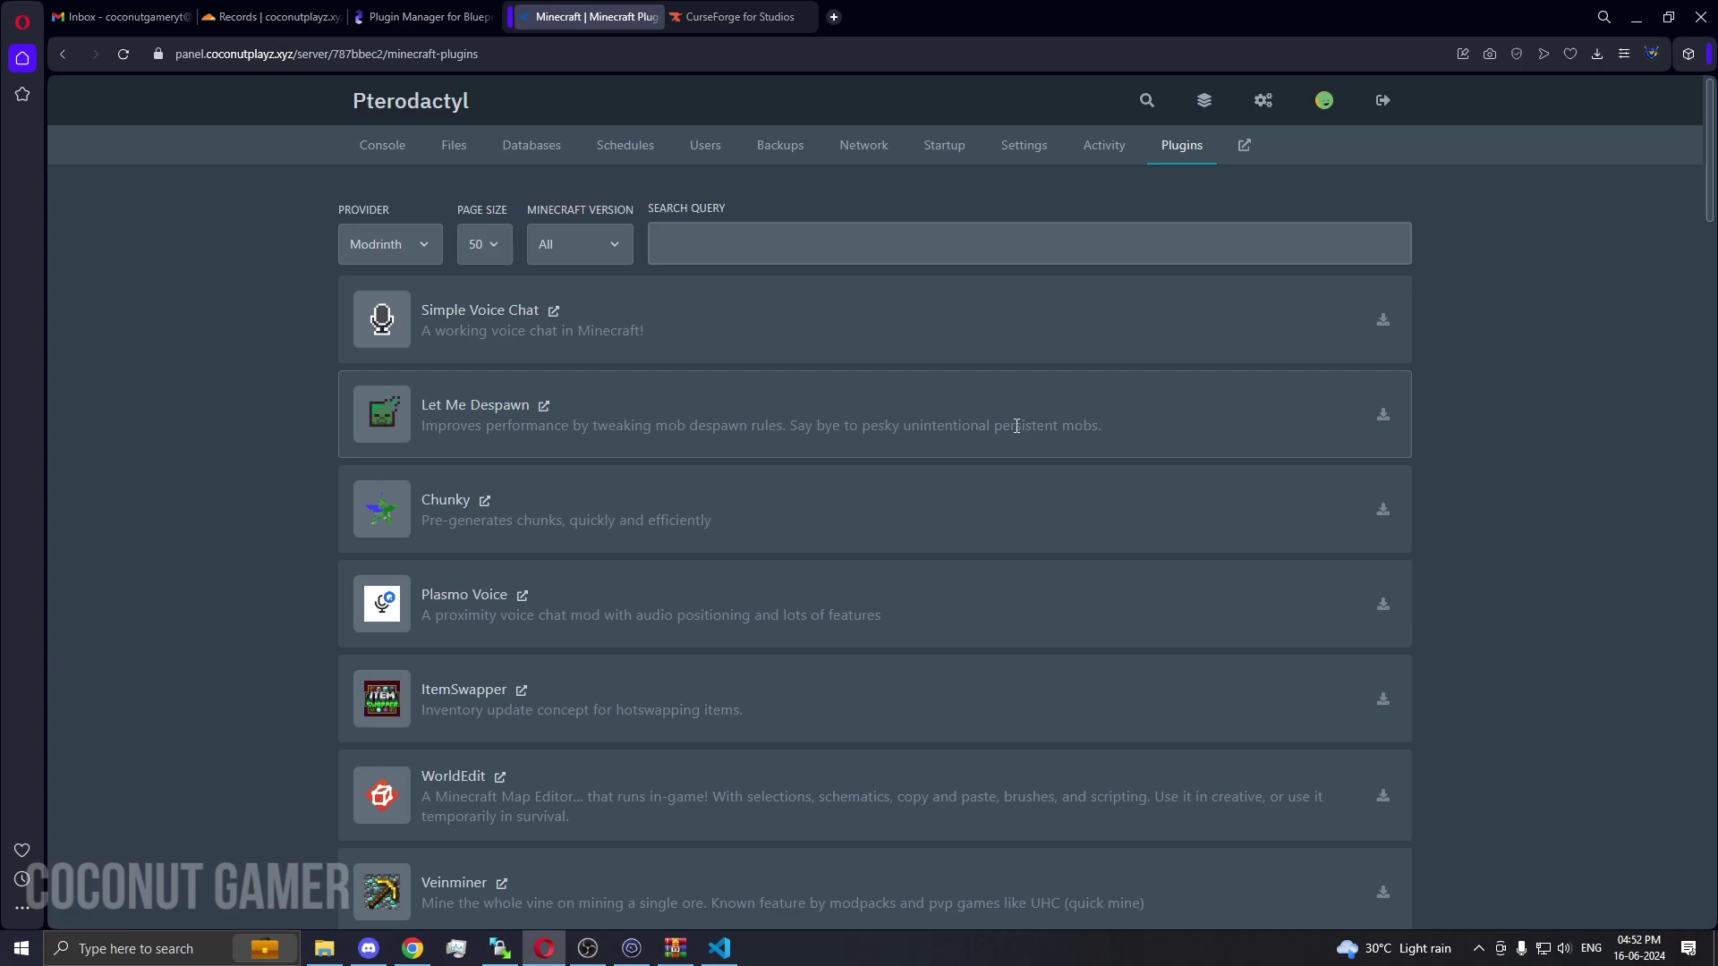
left_click(390, 243)
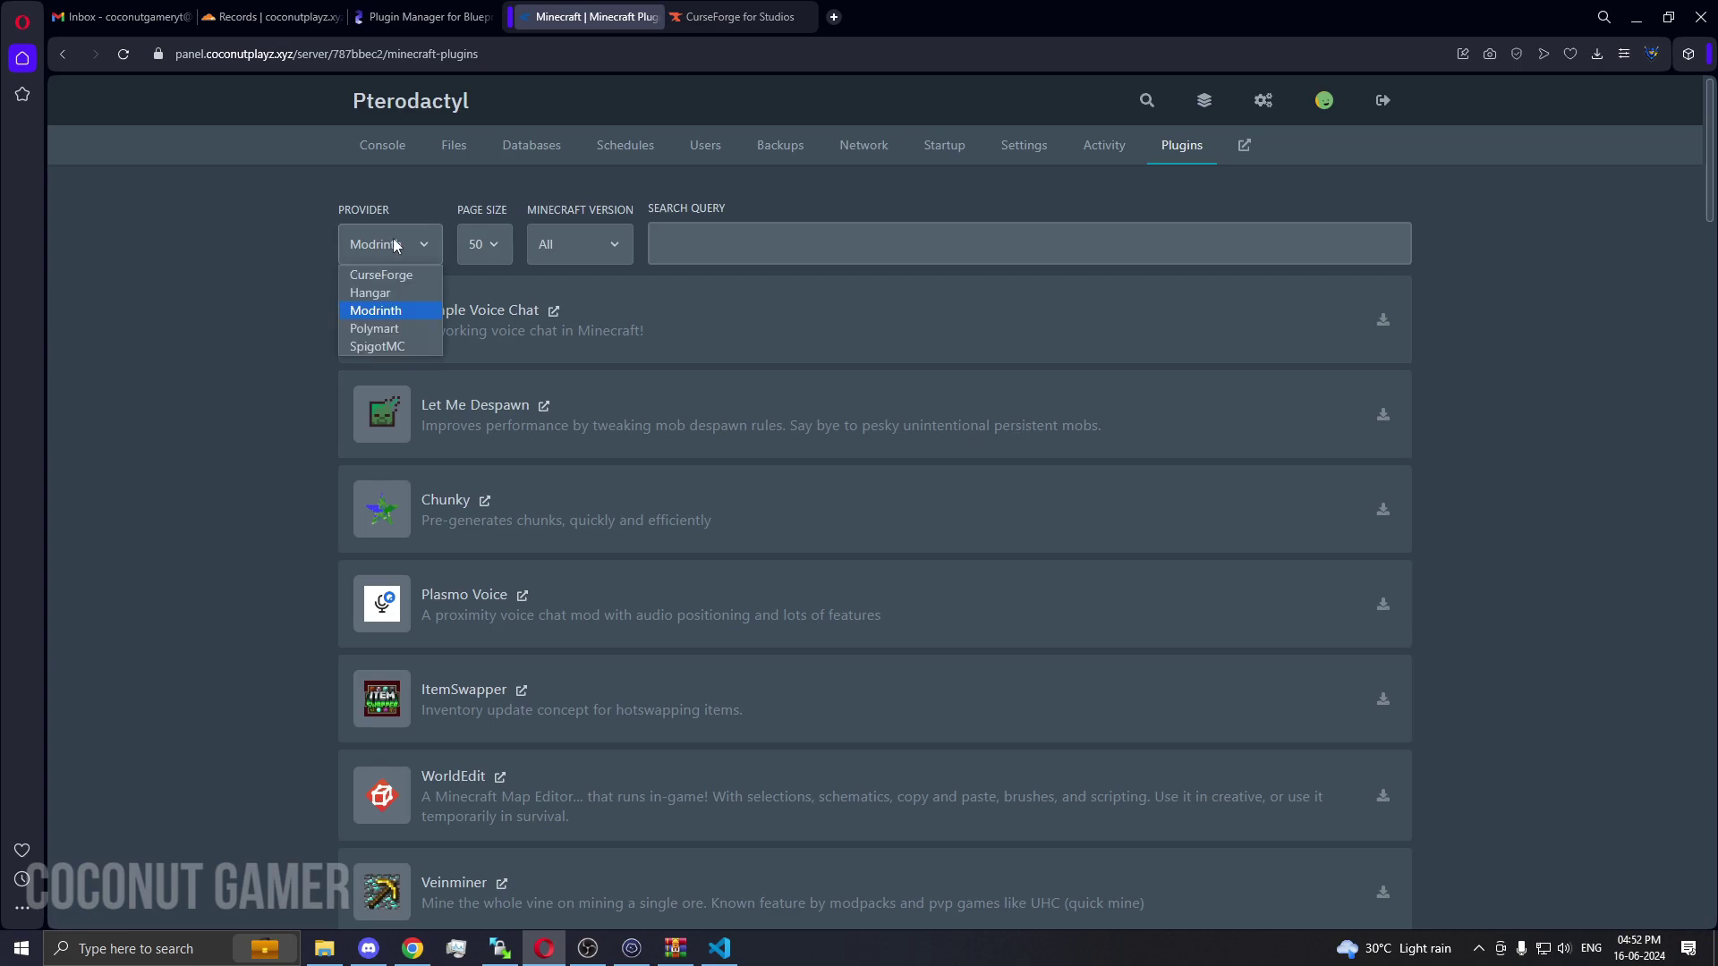
left_click(393, 329)
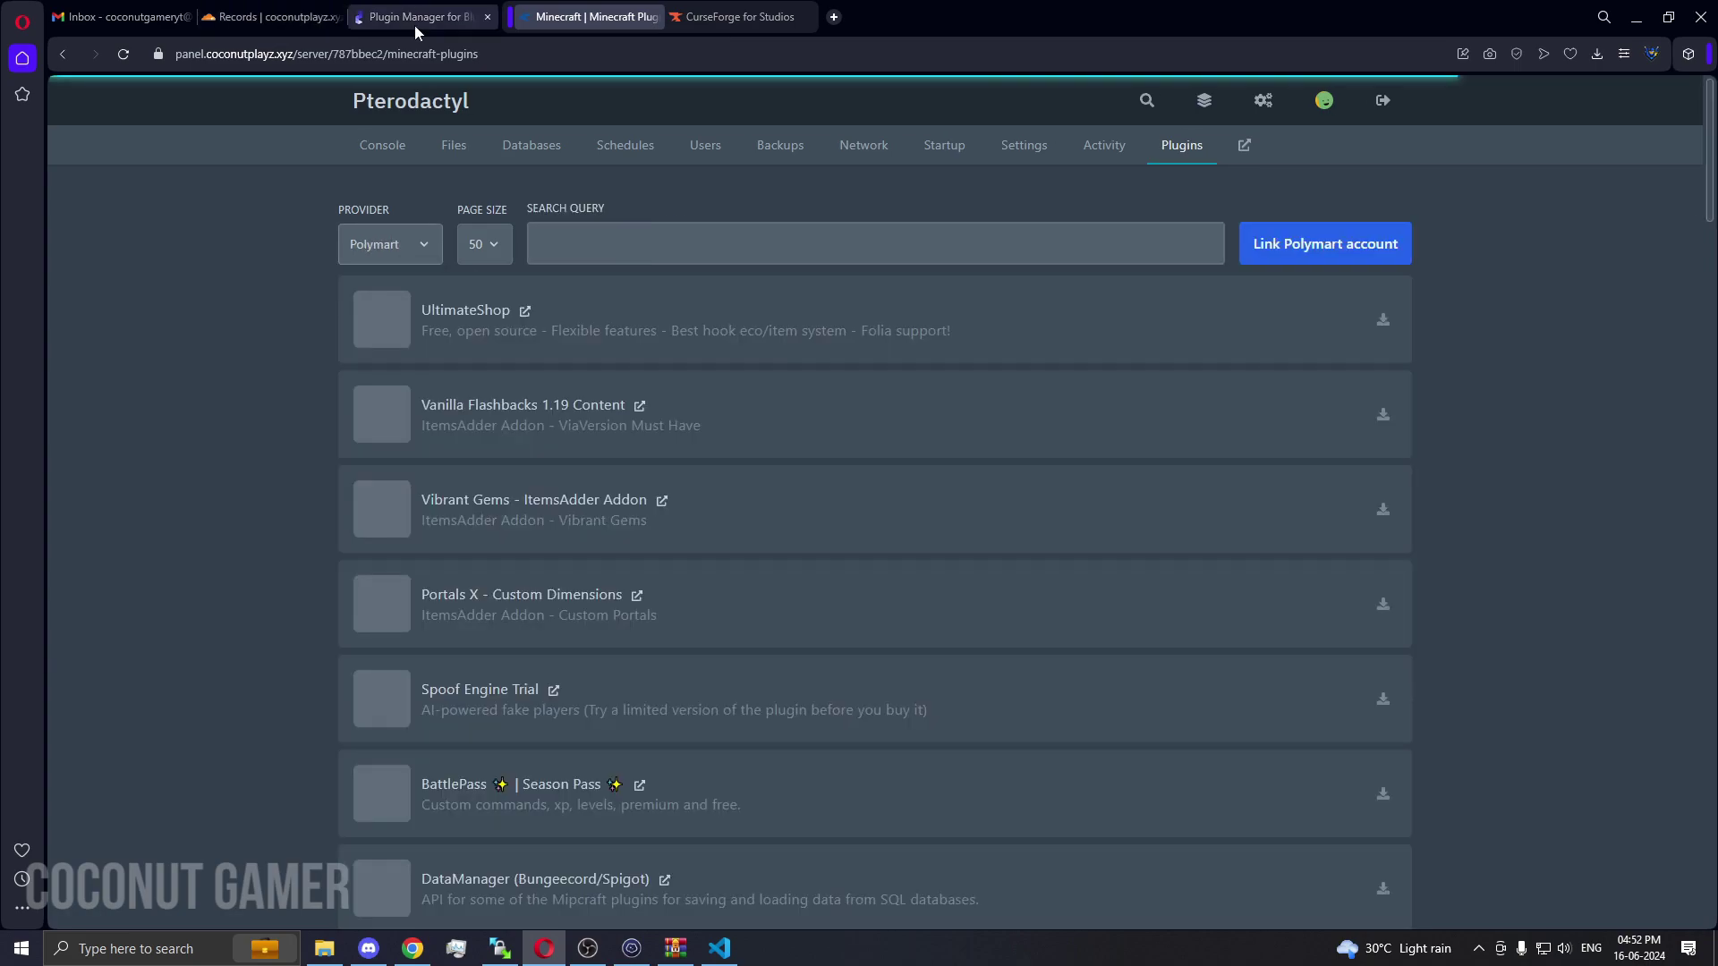
Review the supported providers on the Plugin Manager product page and follow the link to its demo panel
left_click(407, 22)
scroll(457, 466, "down", 3)
scroll(447, 483, "down", 1)
scroll(461, 502, "down", 1)
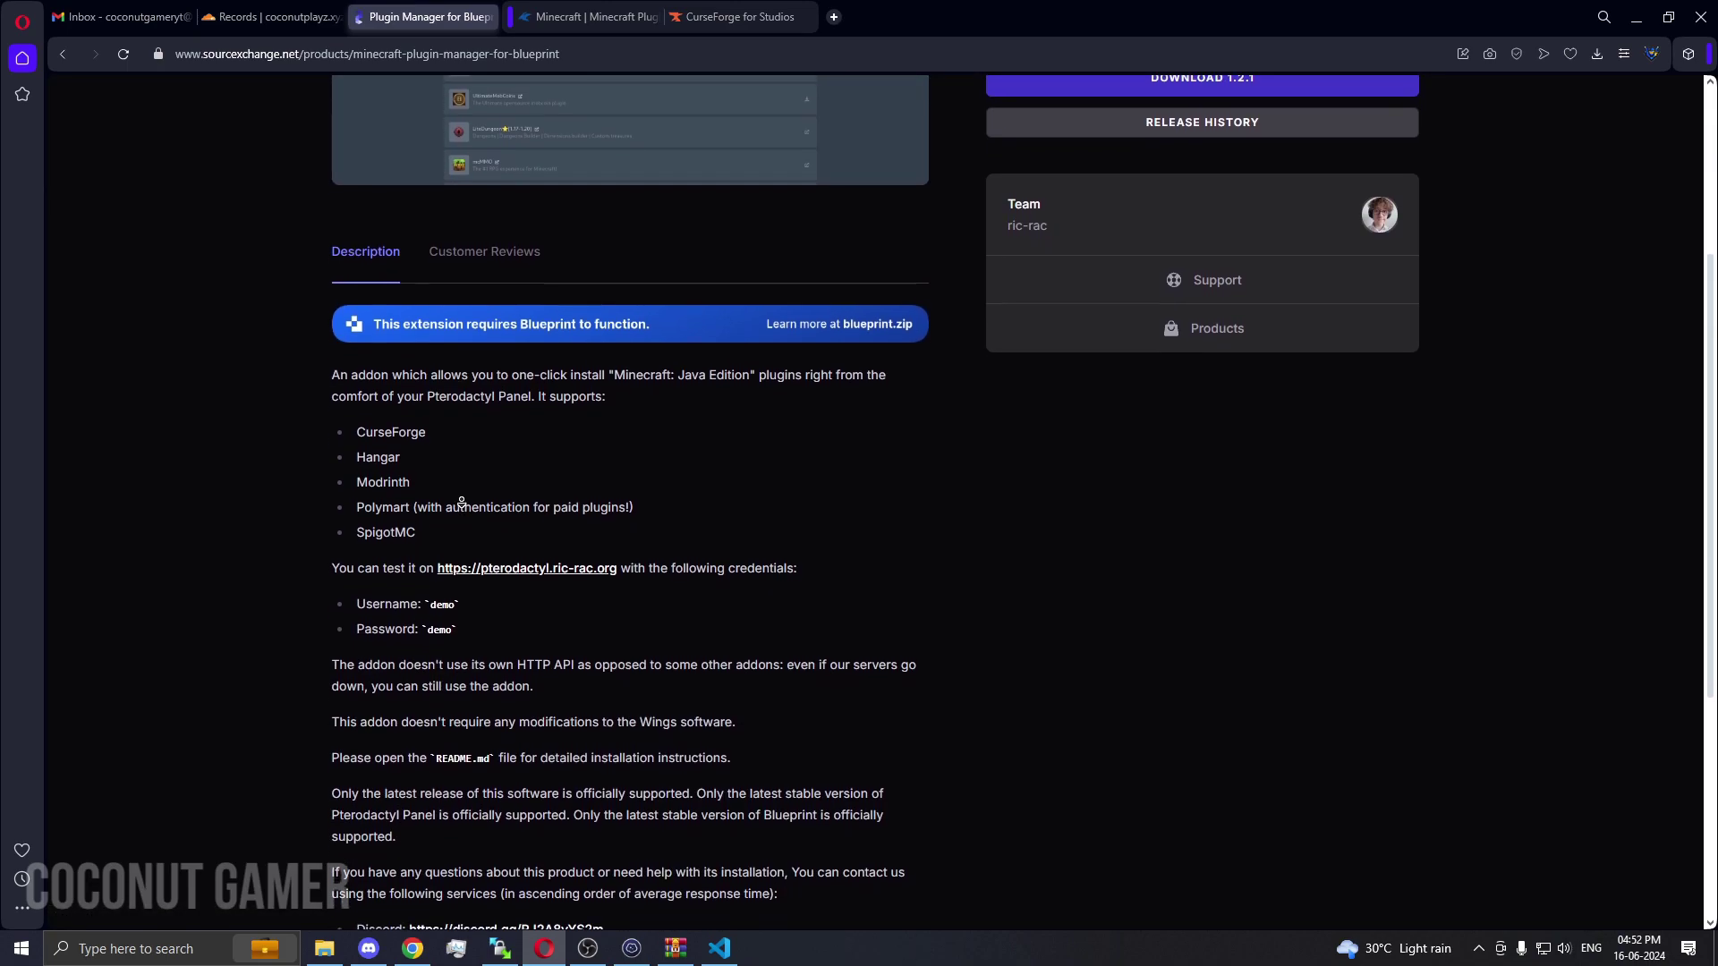
left_click(505, 556)
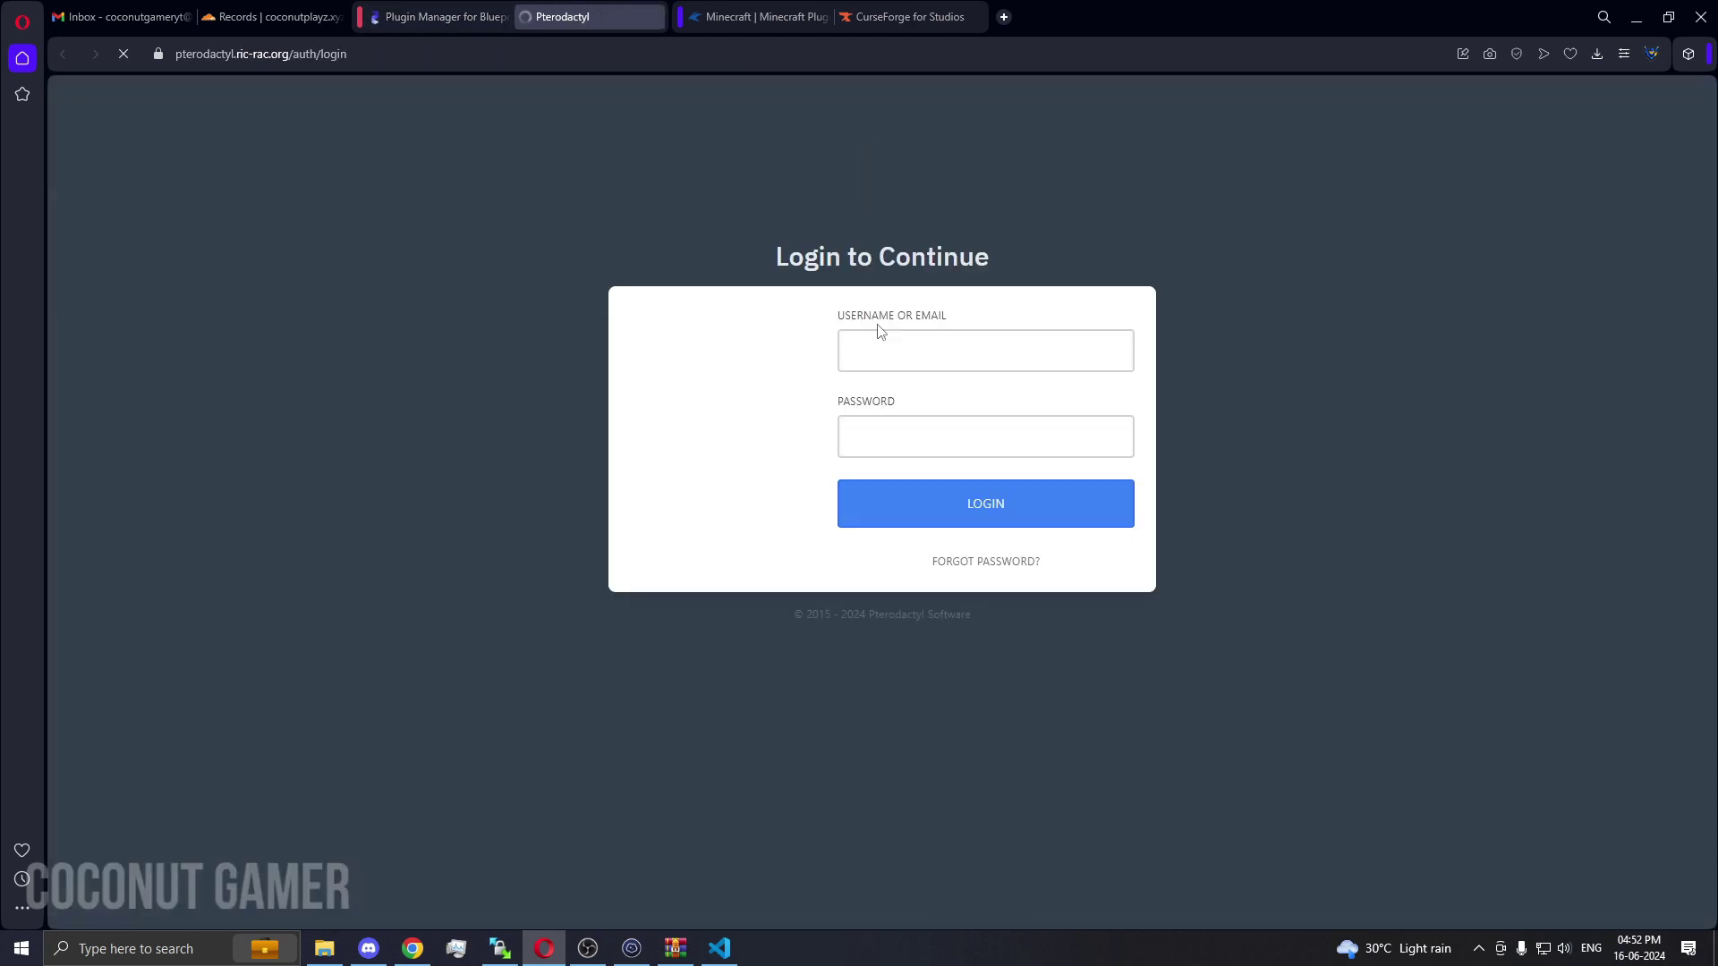
Log in to the demo panel with the username demo and the account password
left_click(921, 349)
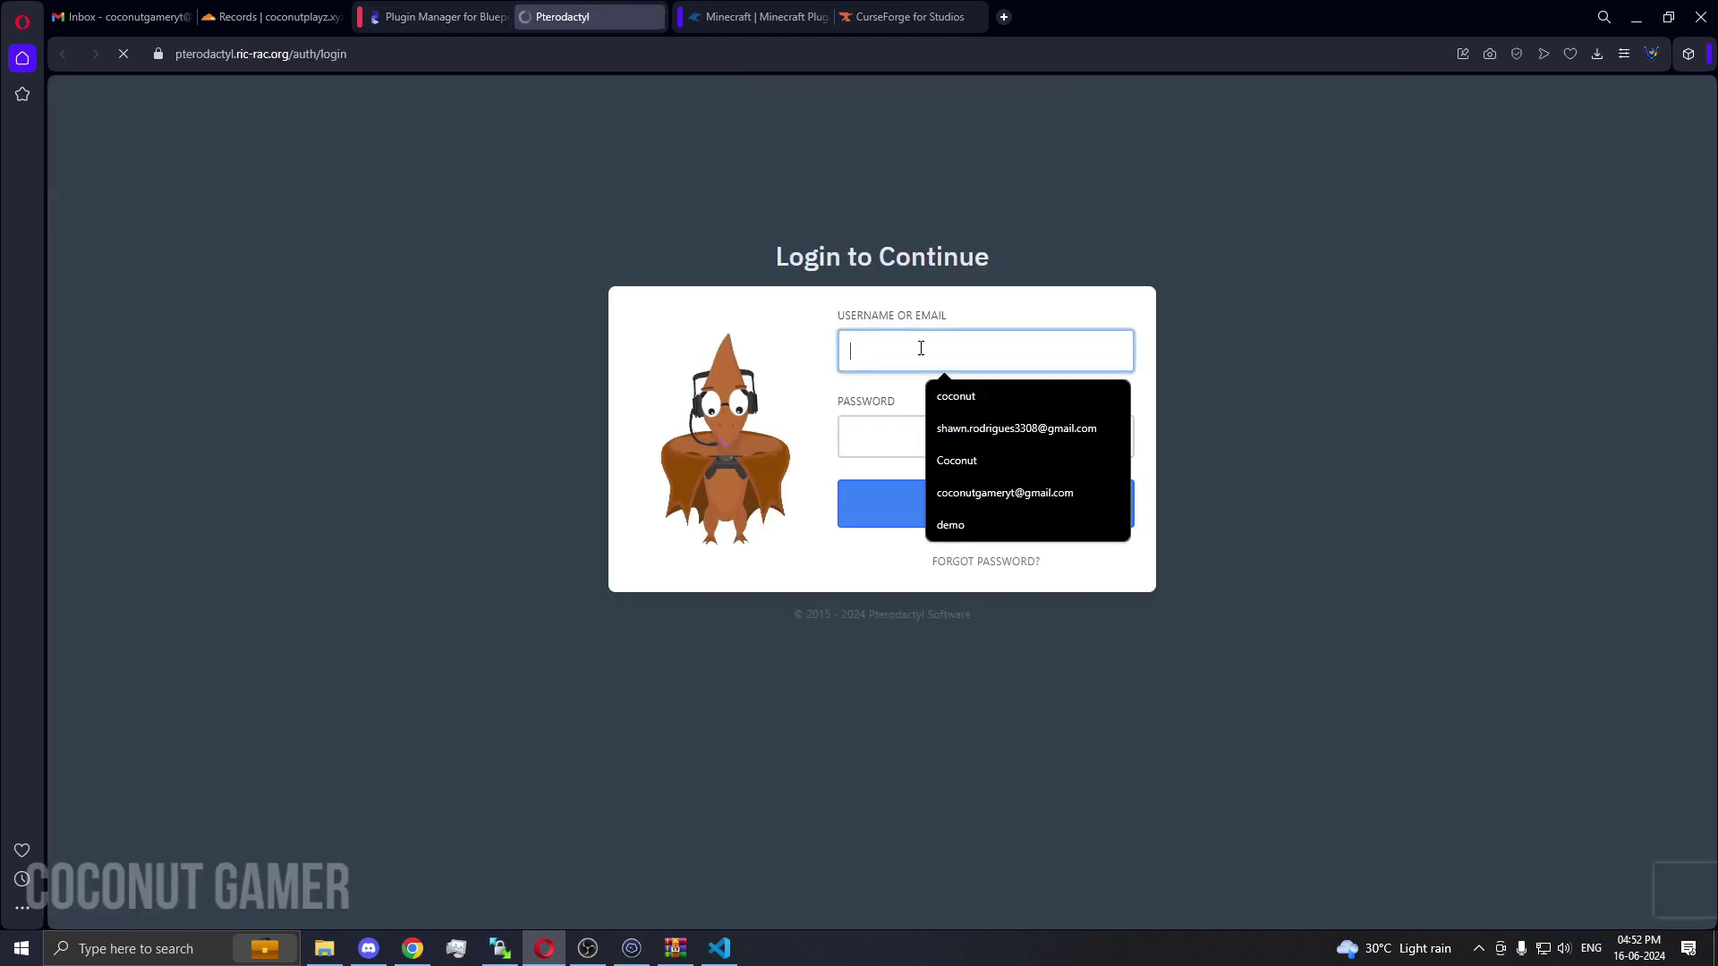
left_click(950, 524)
left_click(911, 444)
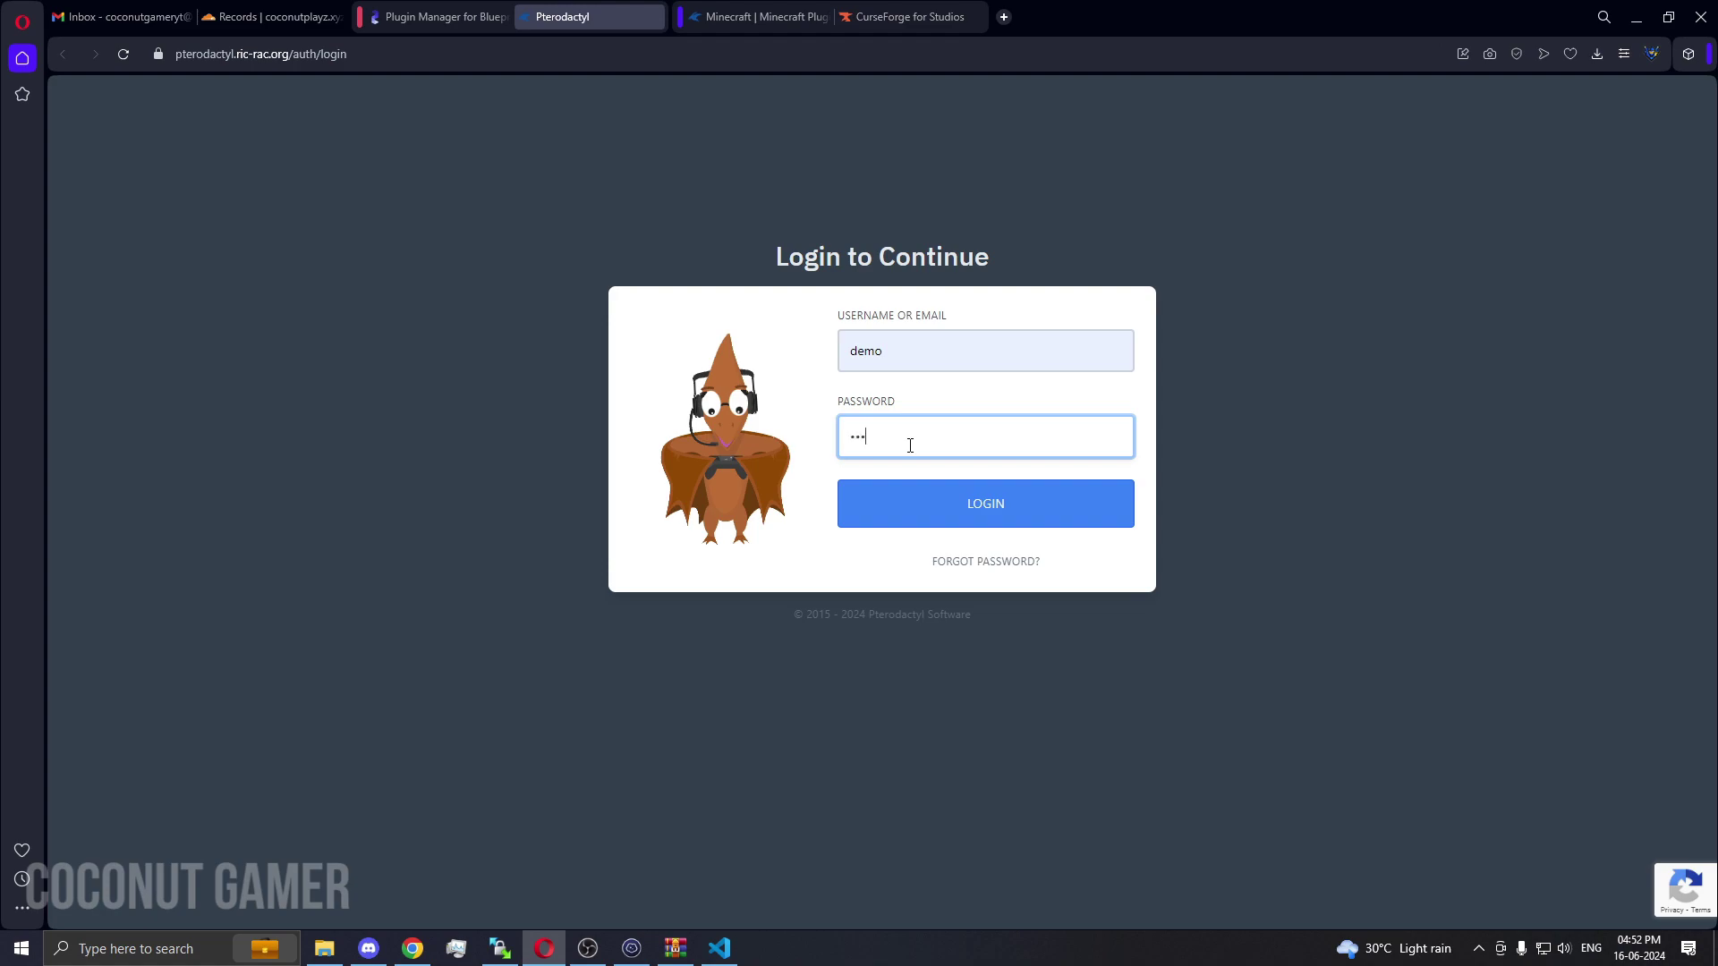
key("Return")
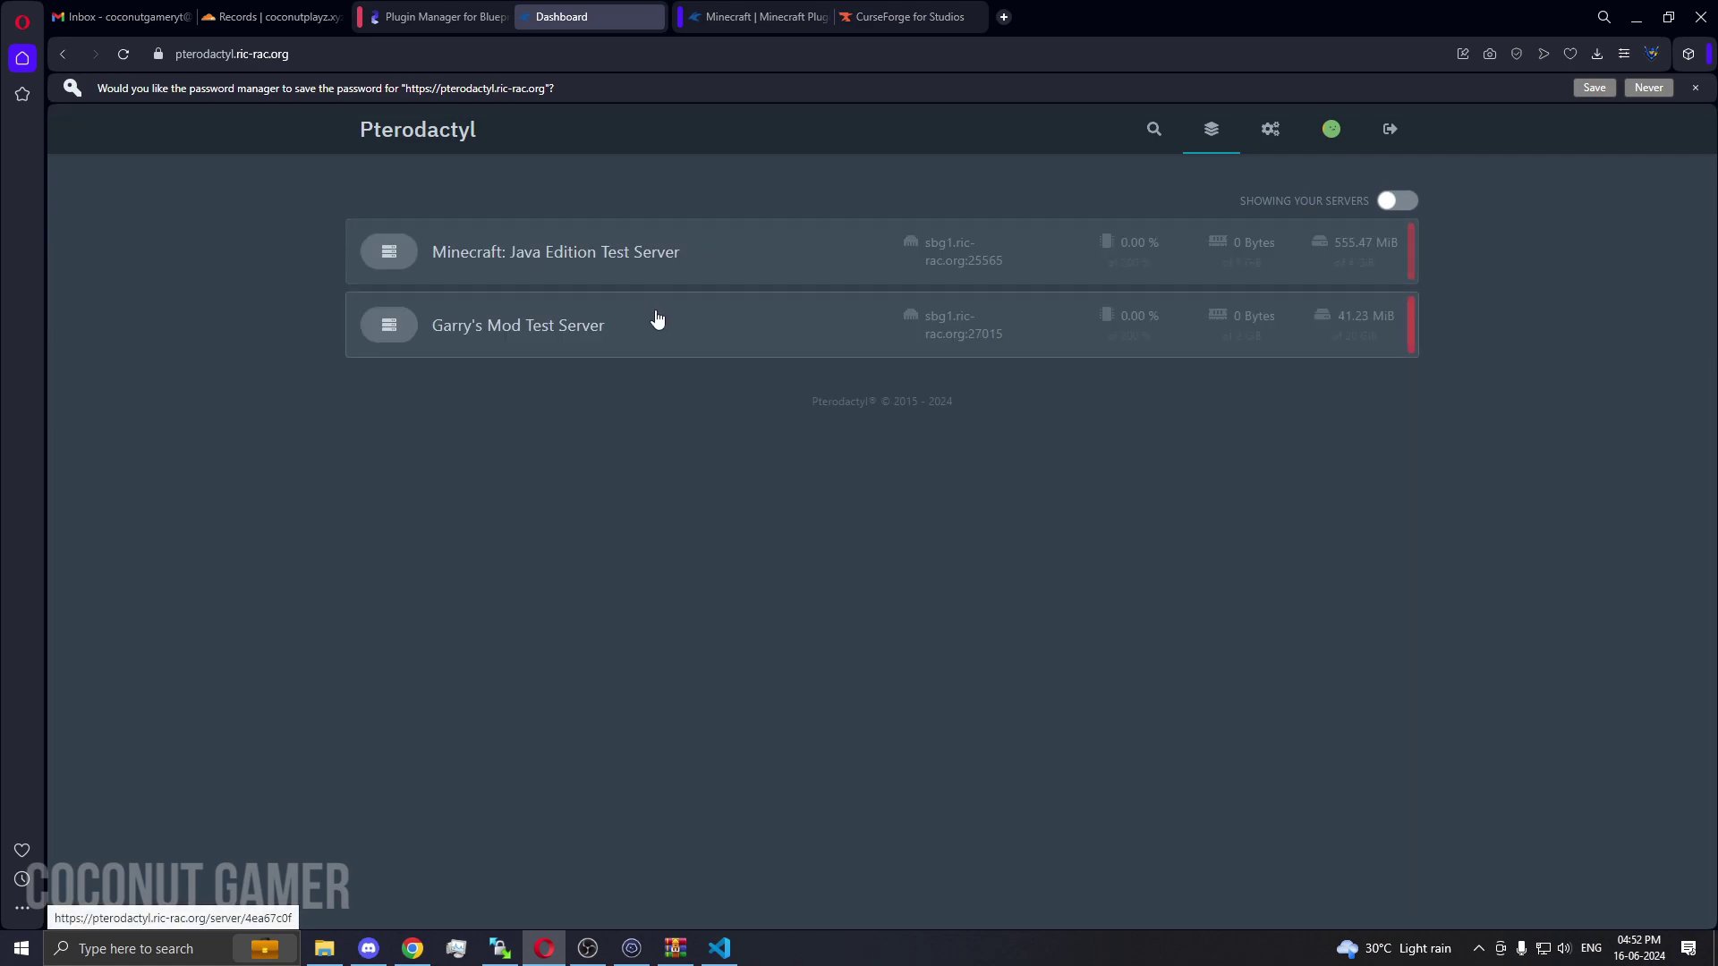
Open the Minecraft: Java Edition Test Server on the demo panel and look through its plugin listing
left_click(694, 260)
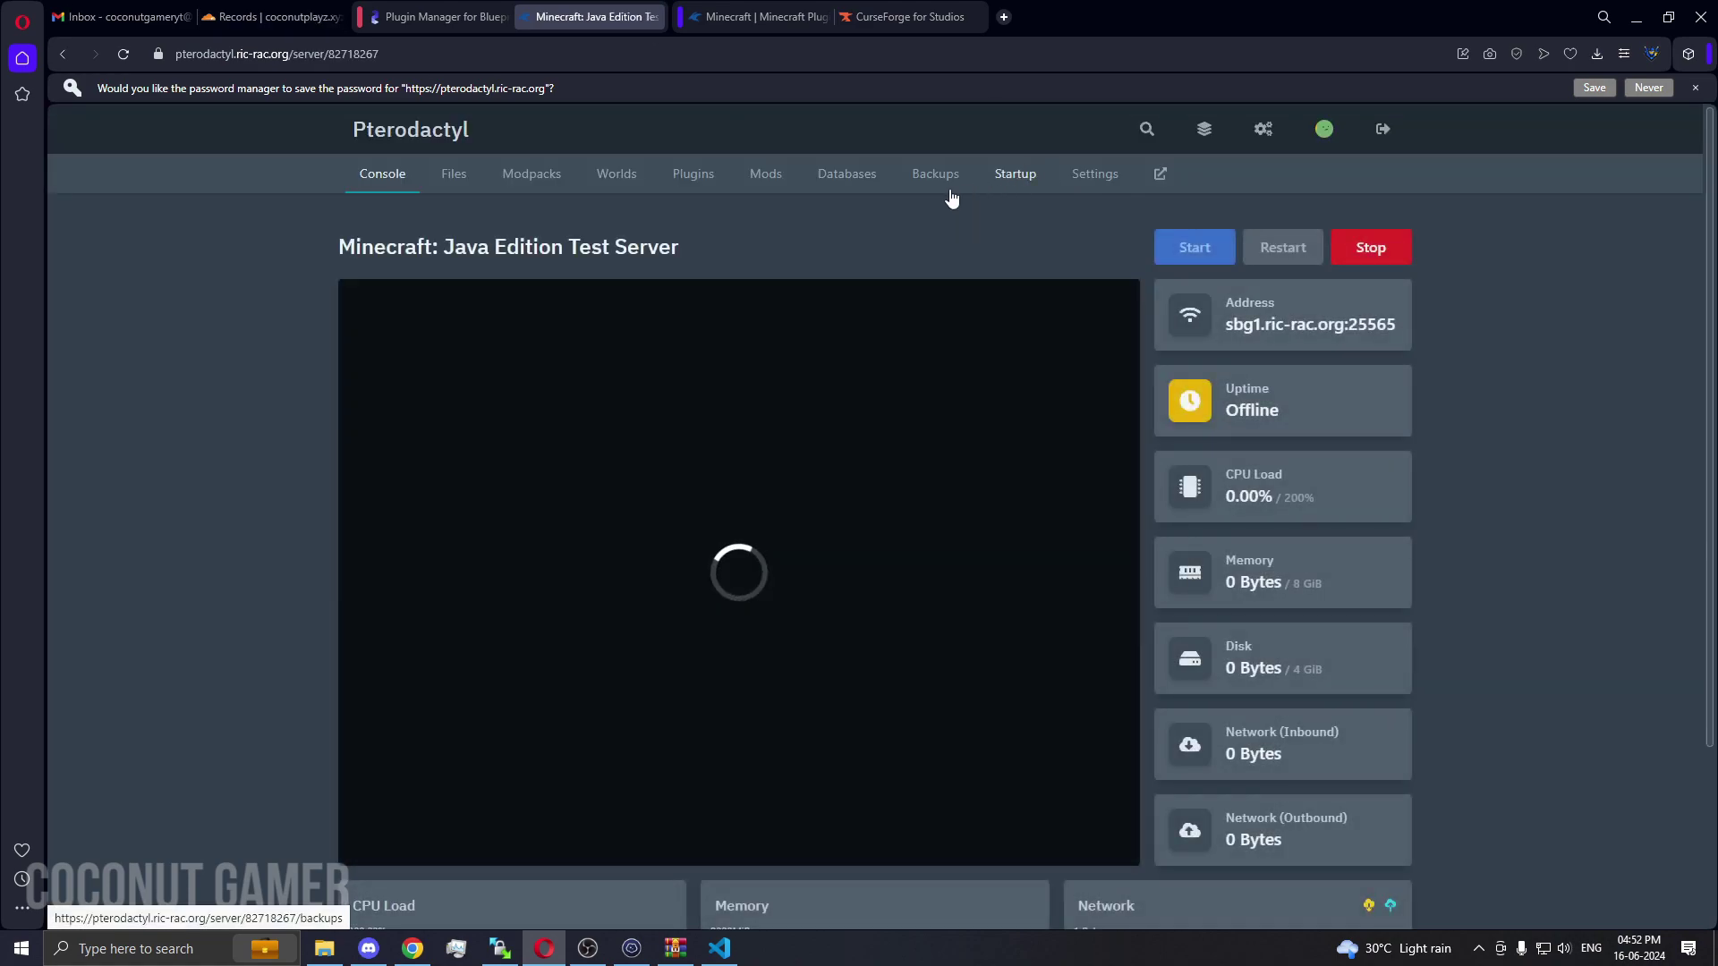
left_click(724, 175)
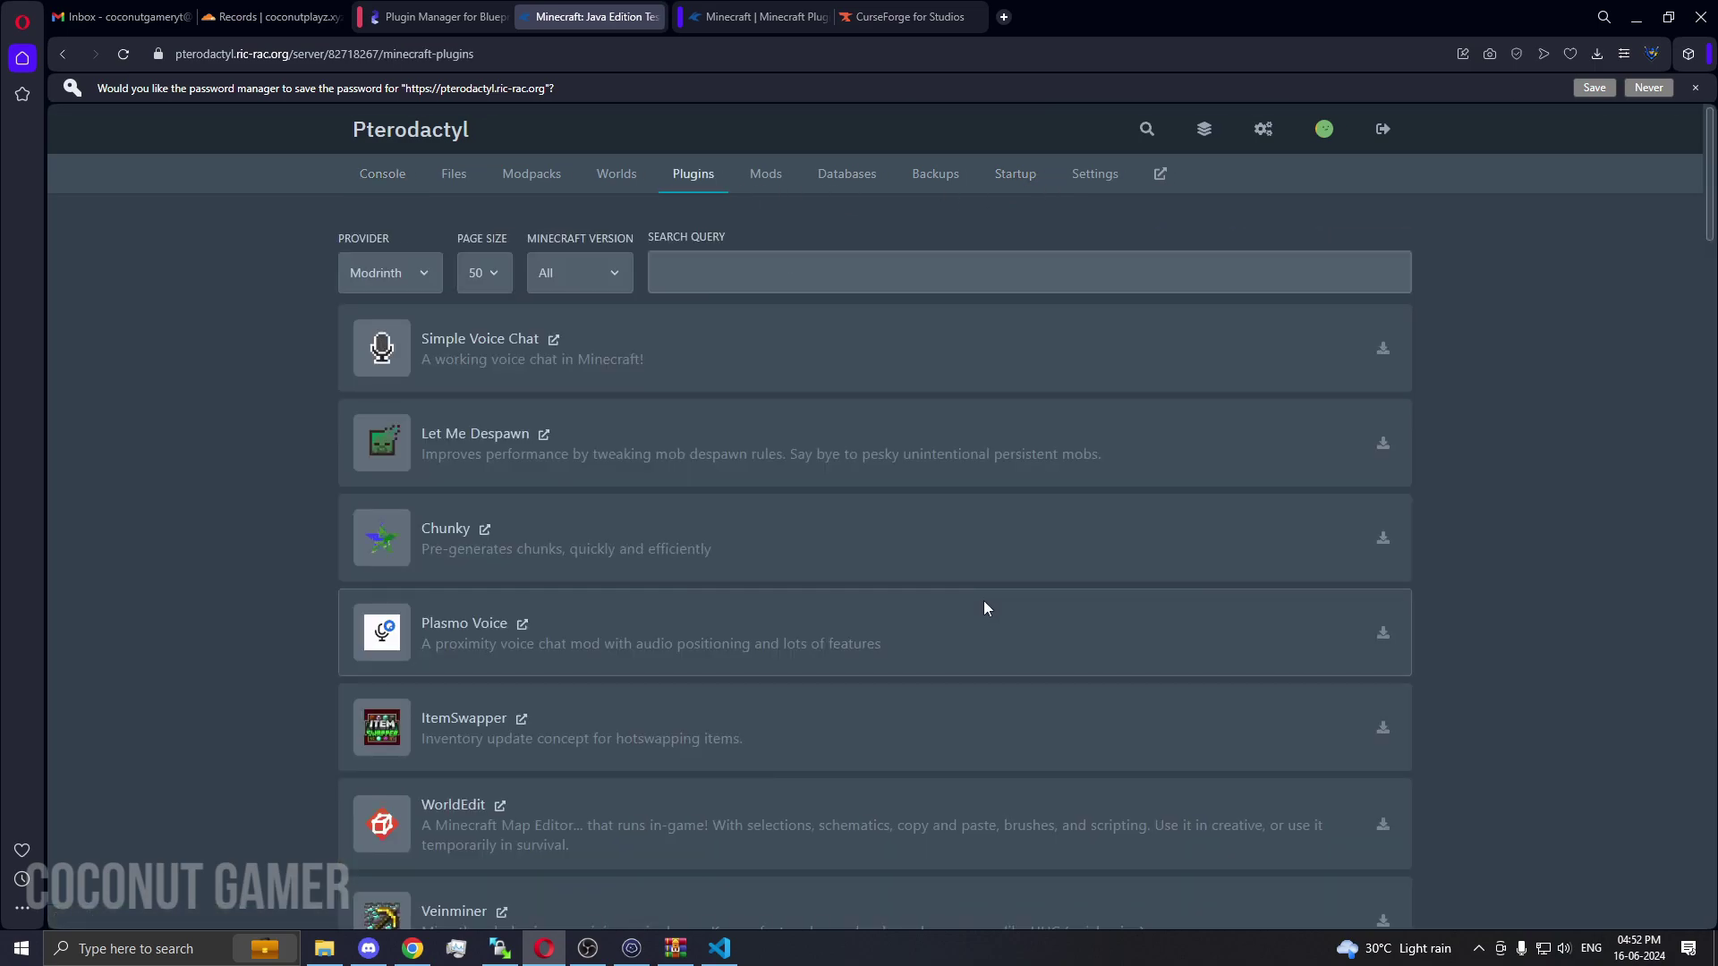
scroll(721, 524, "down", 4)
scroll(719, 527, "up", 4)
Browse the demo server's modpack listing and switch its provider to CurseForge
left_click(532, 174)
scroll(792, 482, "down", 5)
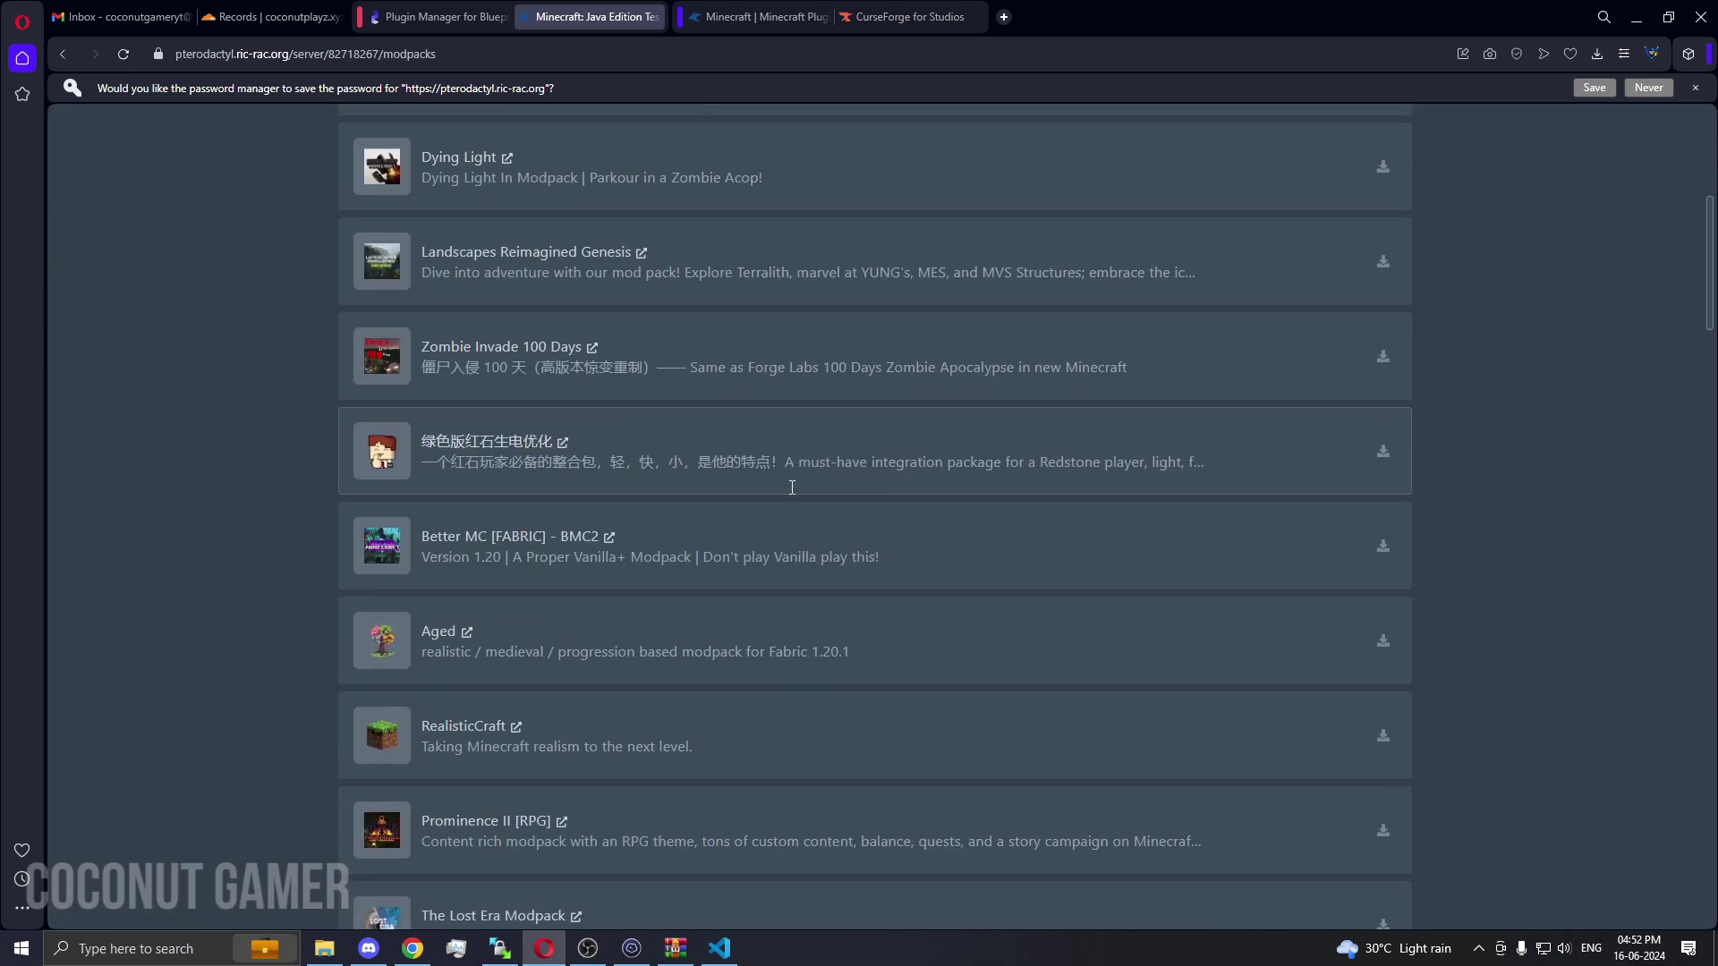
scroll(791, 480, "up", 5)
scroll(477, 153, "down", 1)
scroll(476, 153, "up", 1)
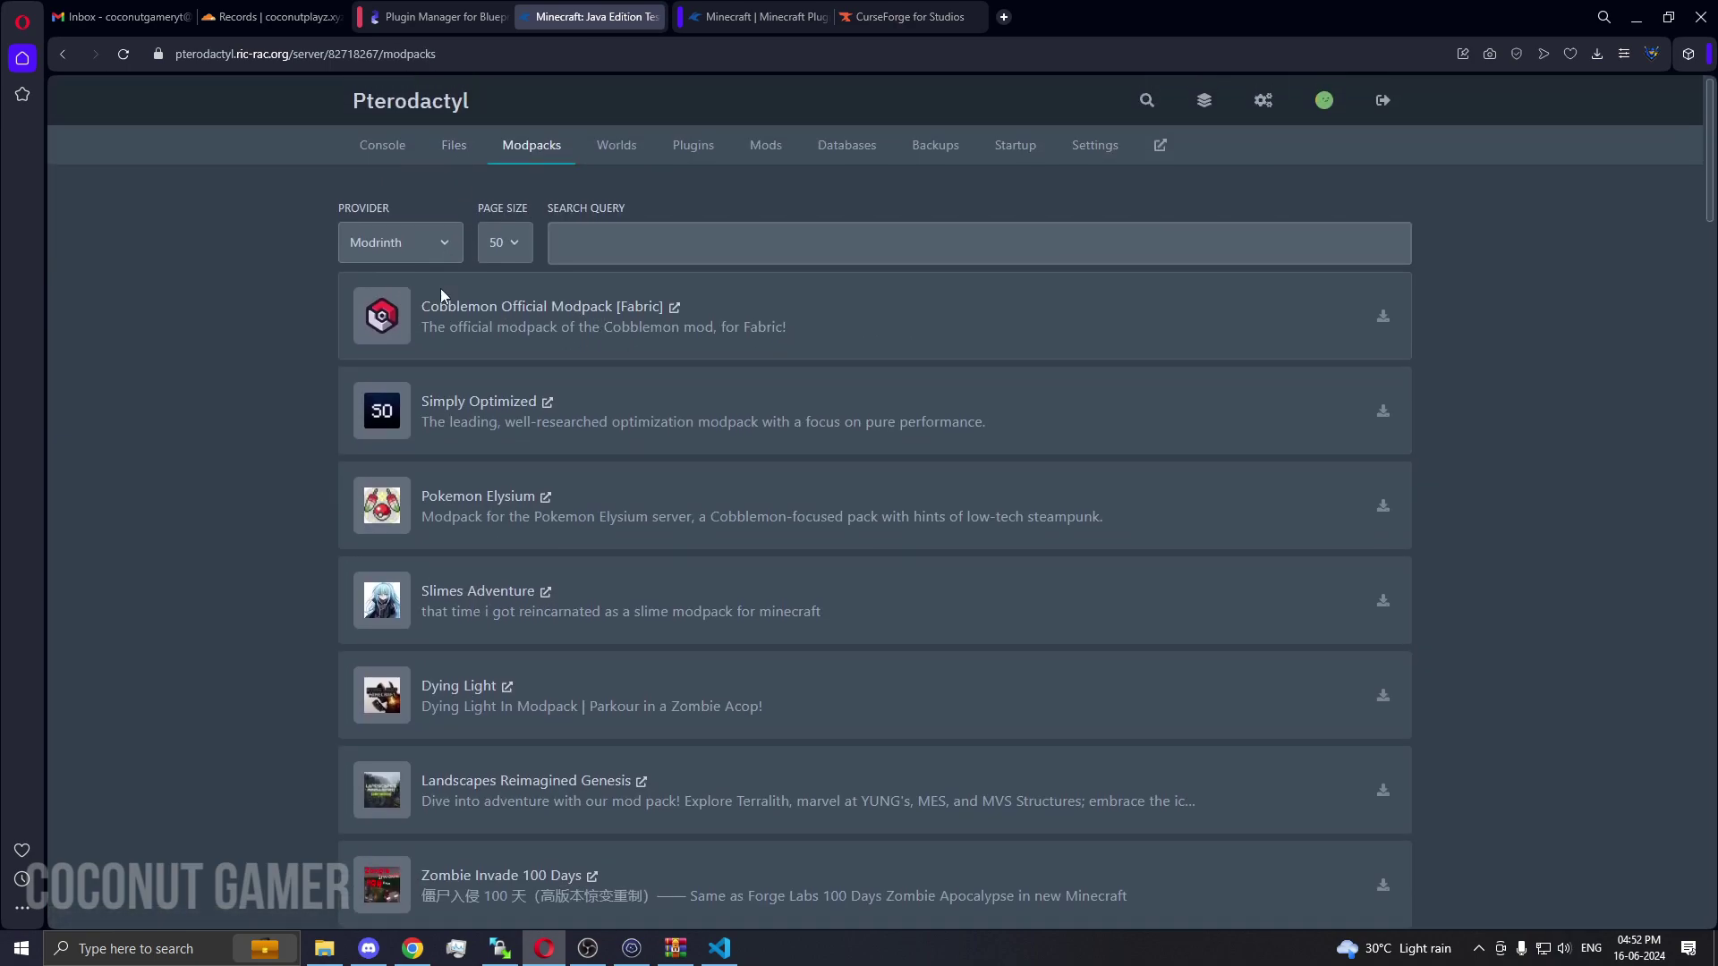
left_click(438, 249)
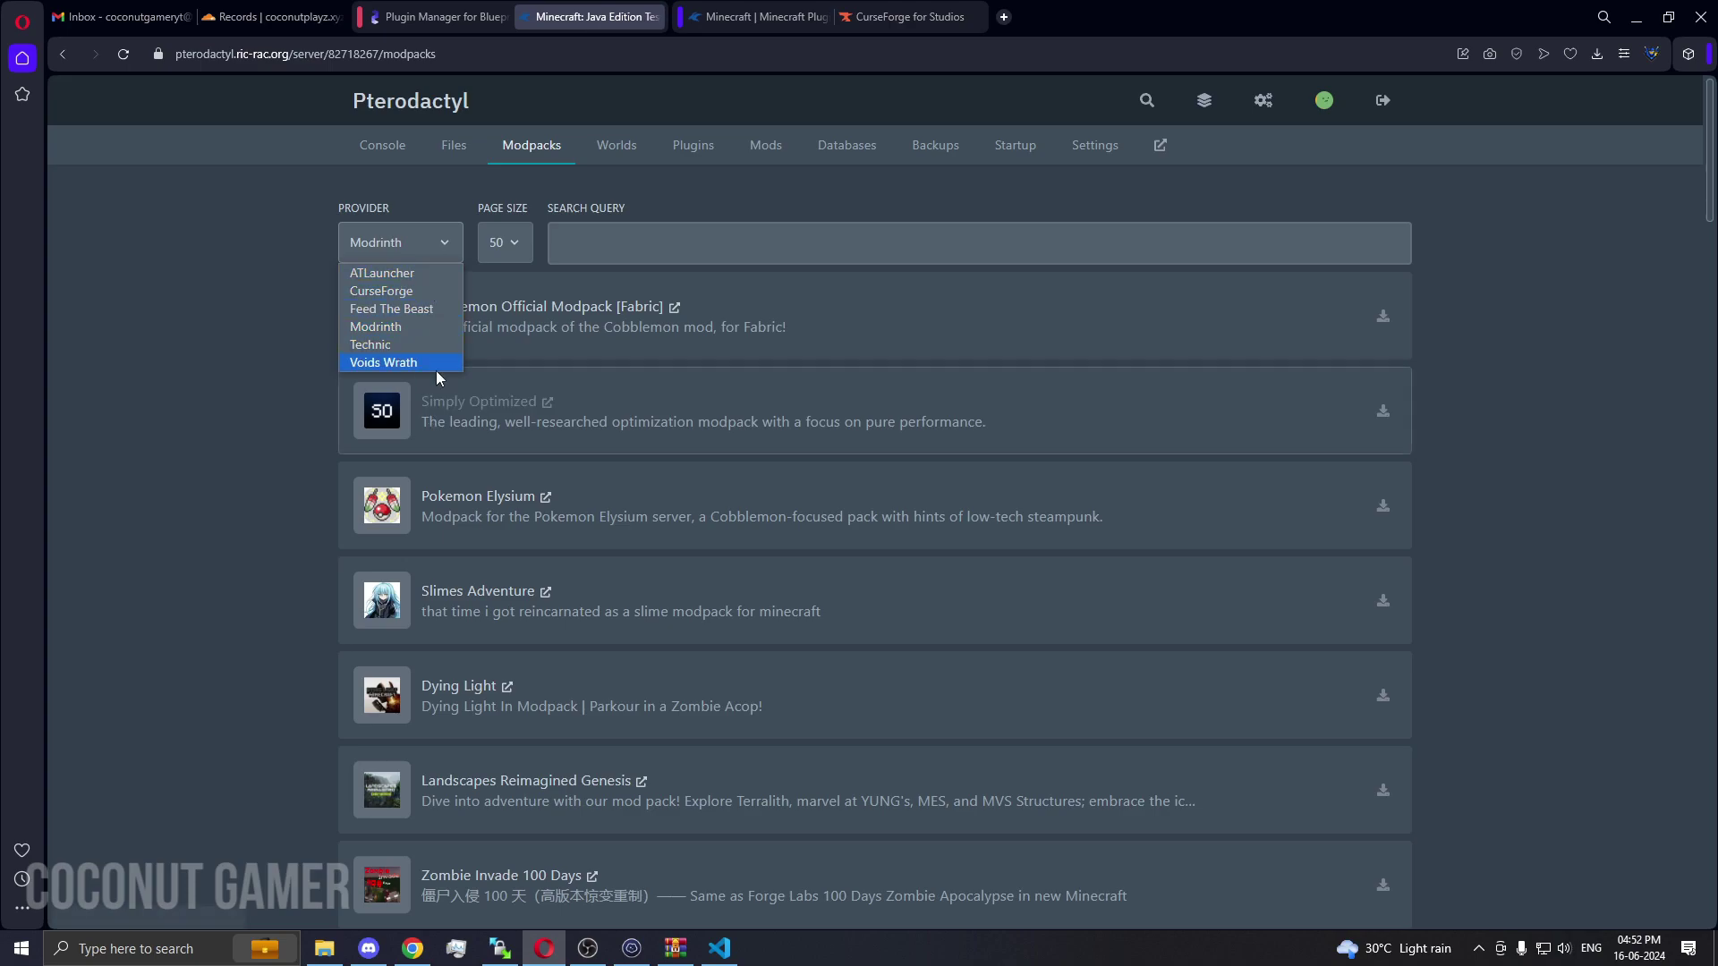
left_click(383, 295)
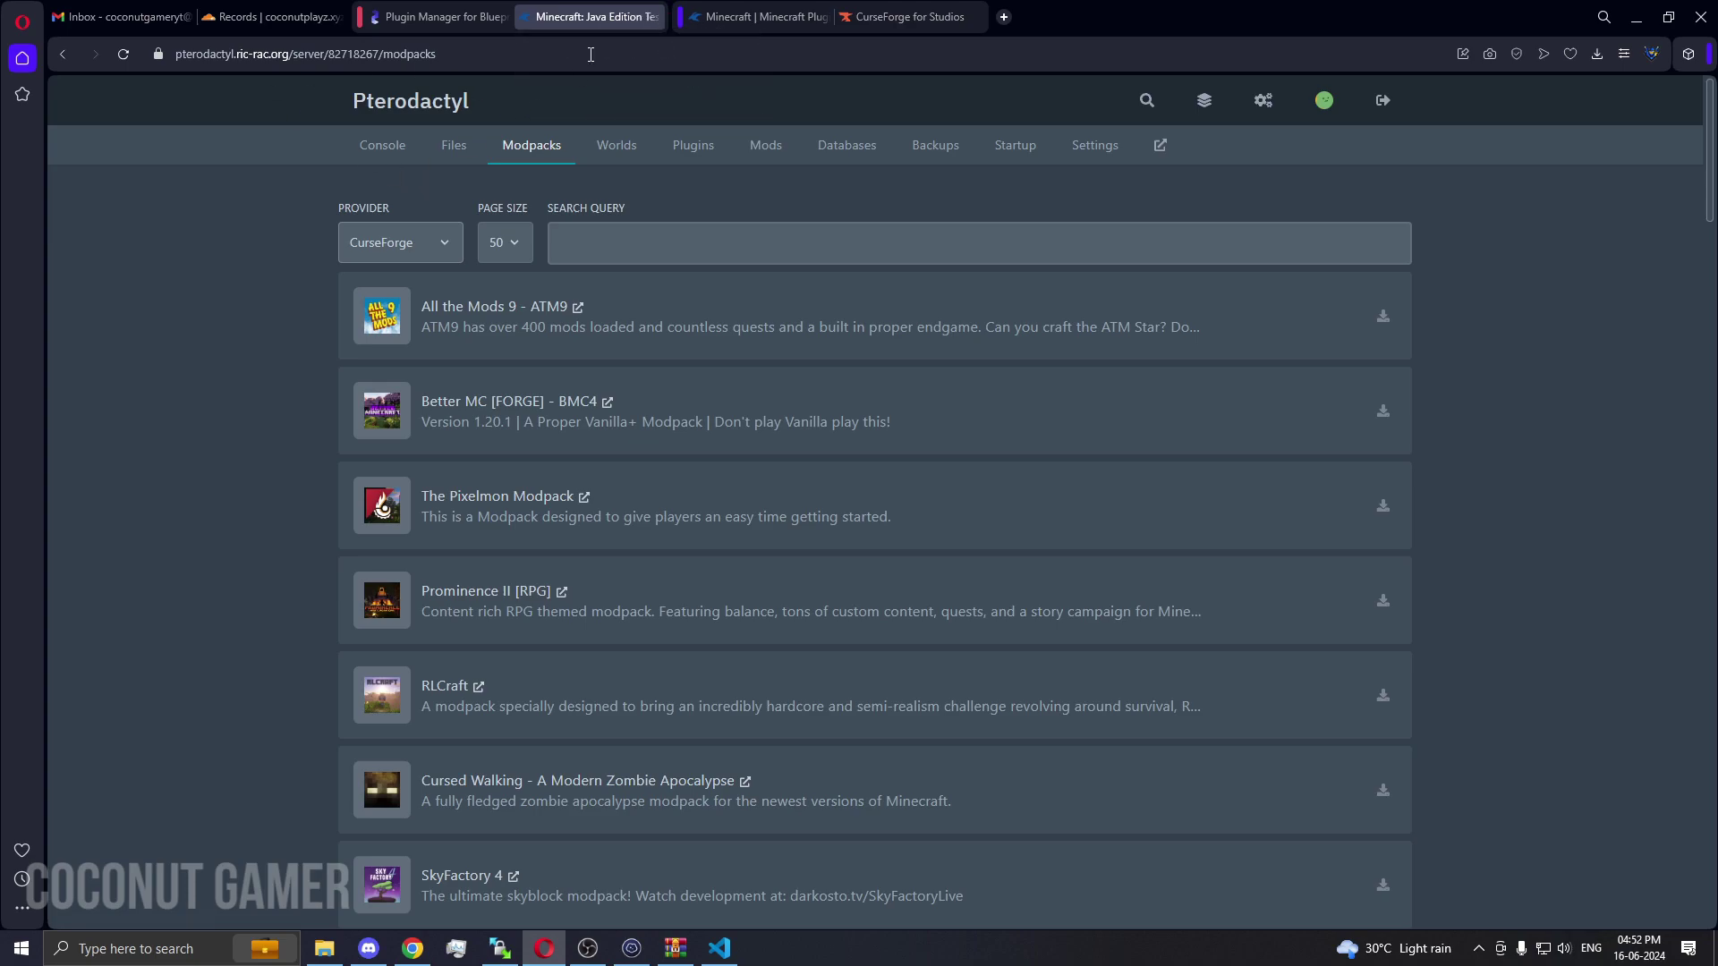
Close the demo panel, return to the own server's plugin browser and set the provider to SpigotMC
left_click(652, 17)
left_click(627, 17)
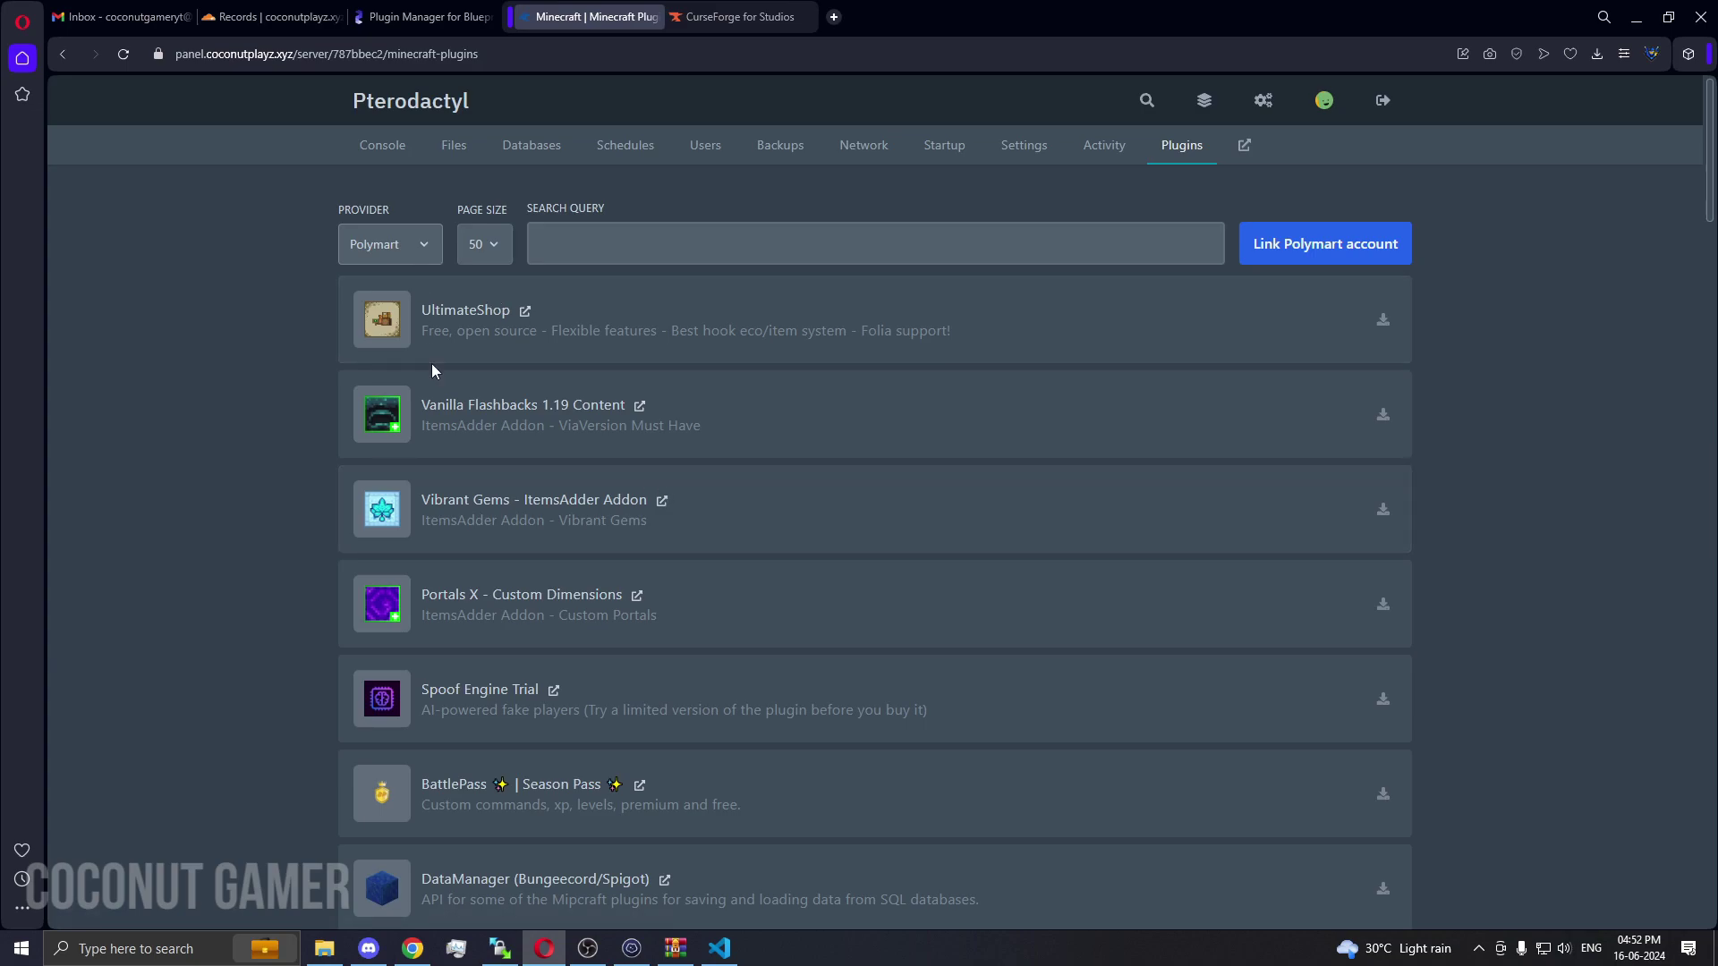
key("Down")
left_click(397, 259)
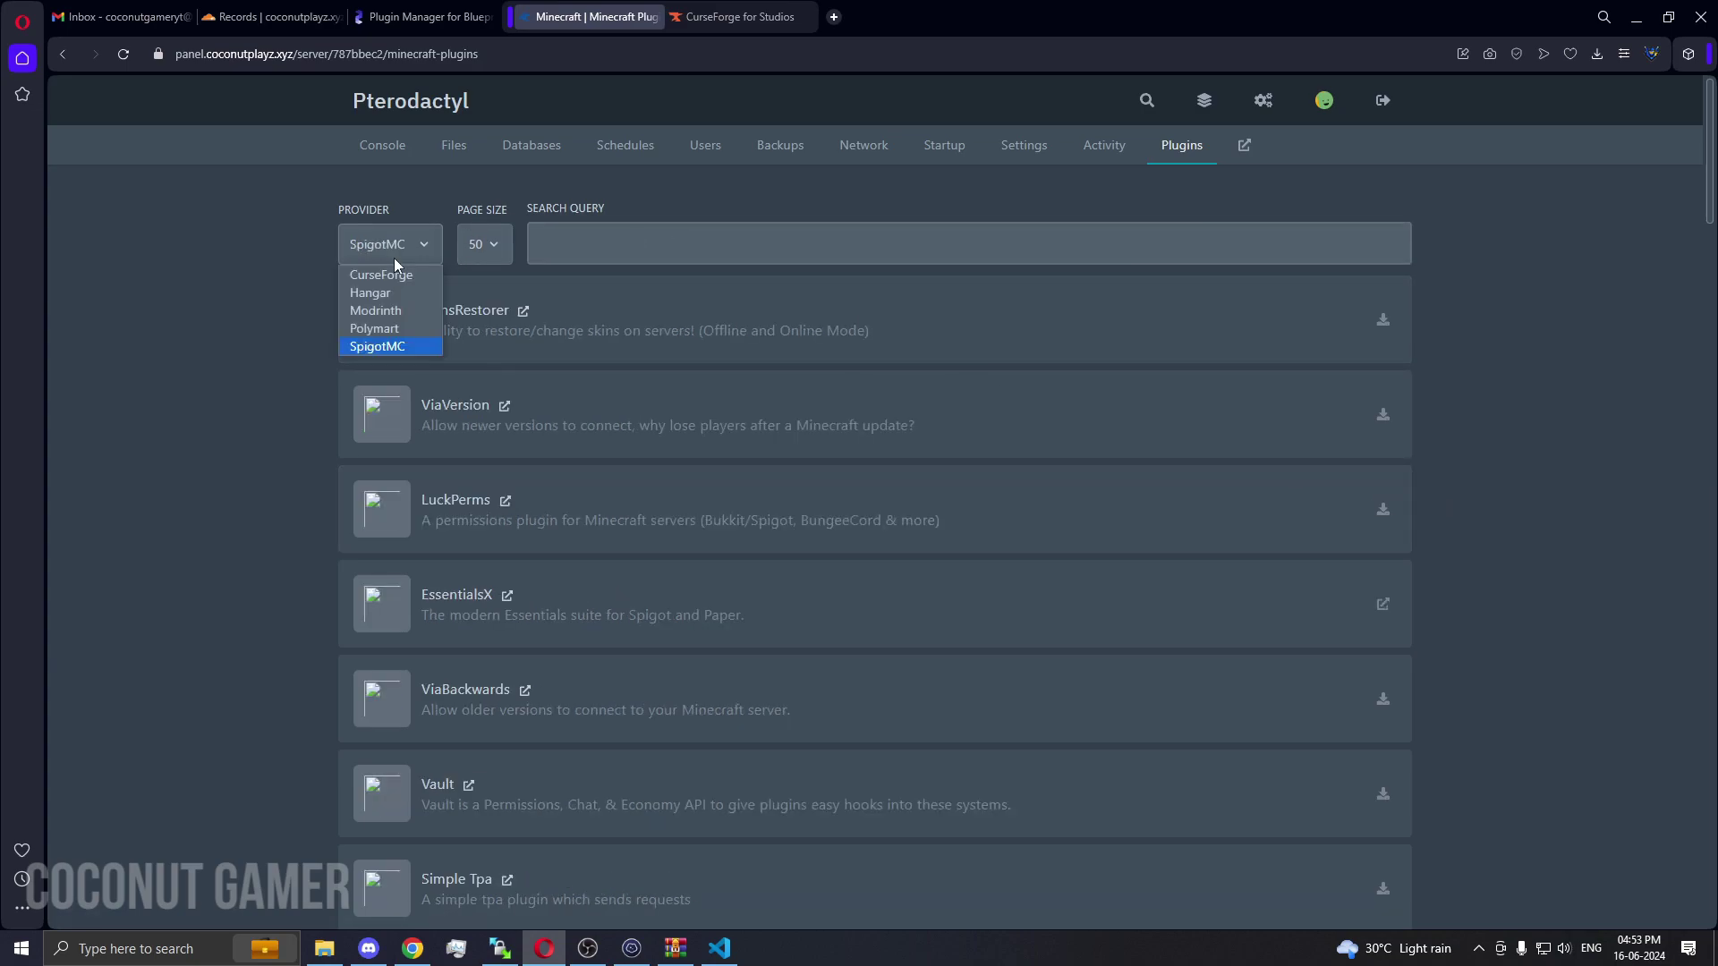
left_click(381, 346)
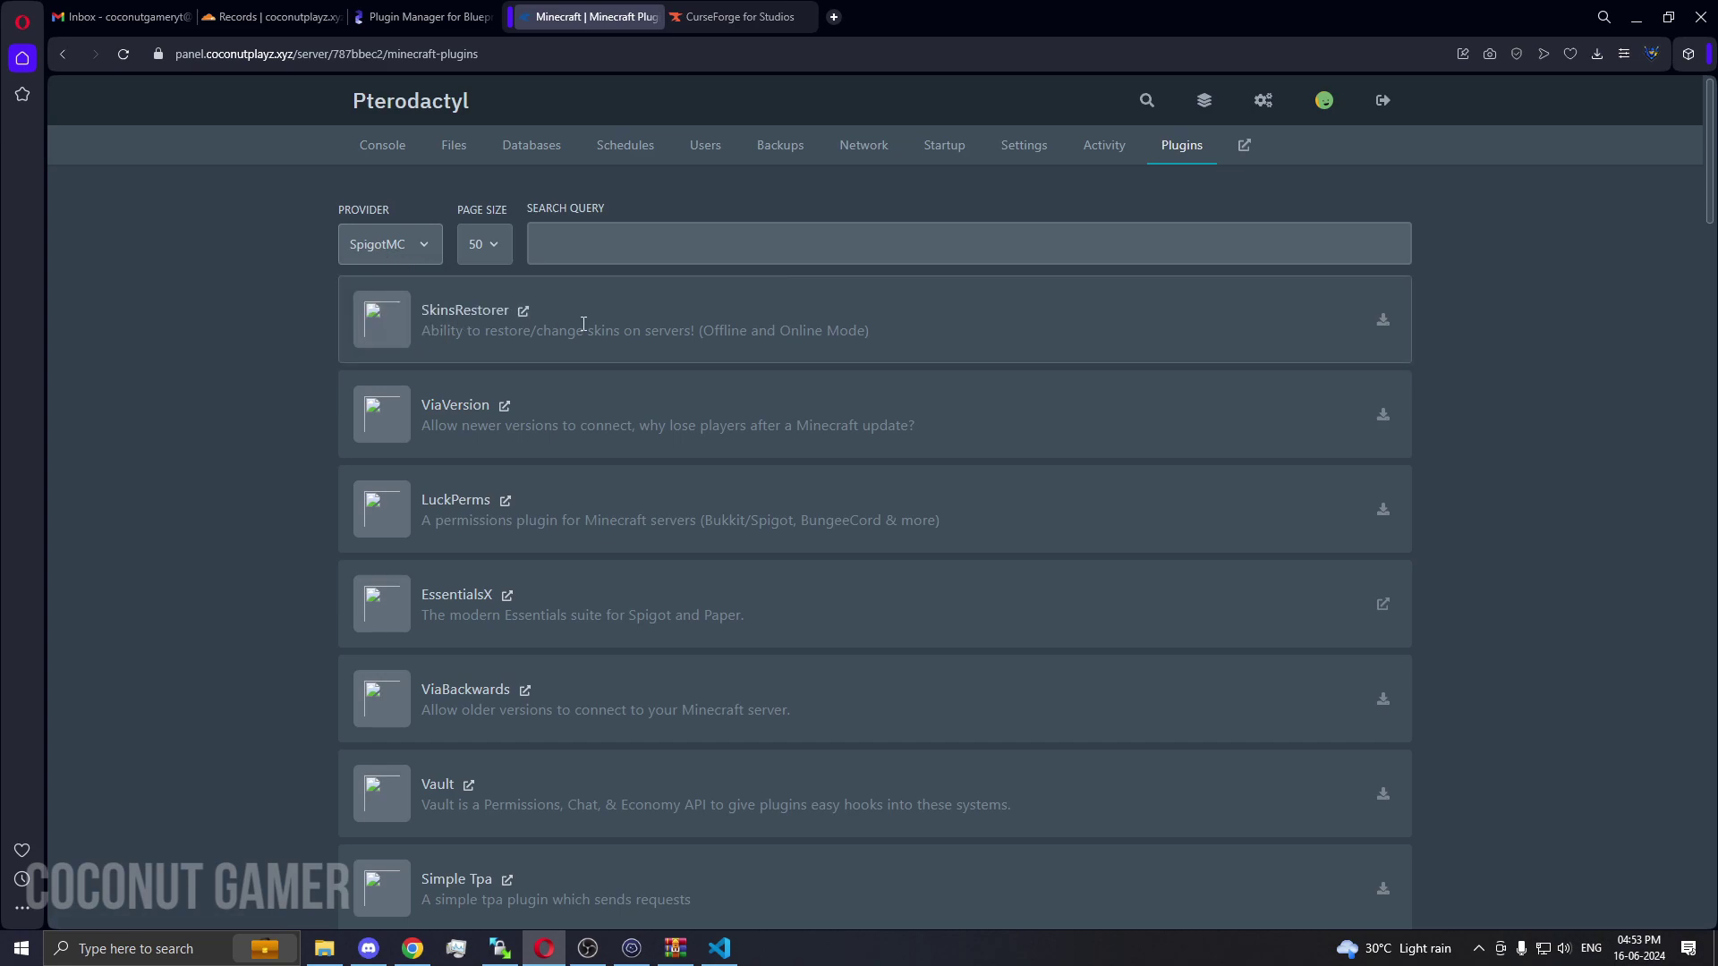
left_click(427, 245)
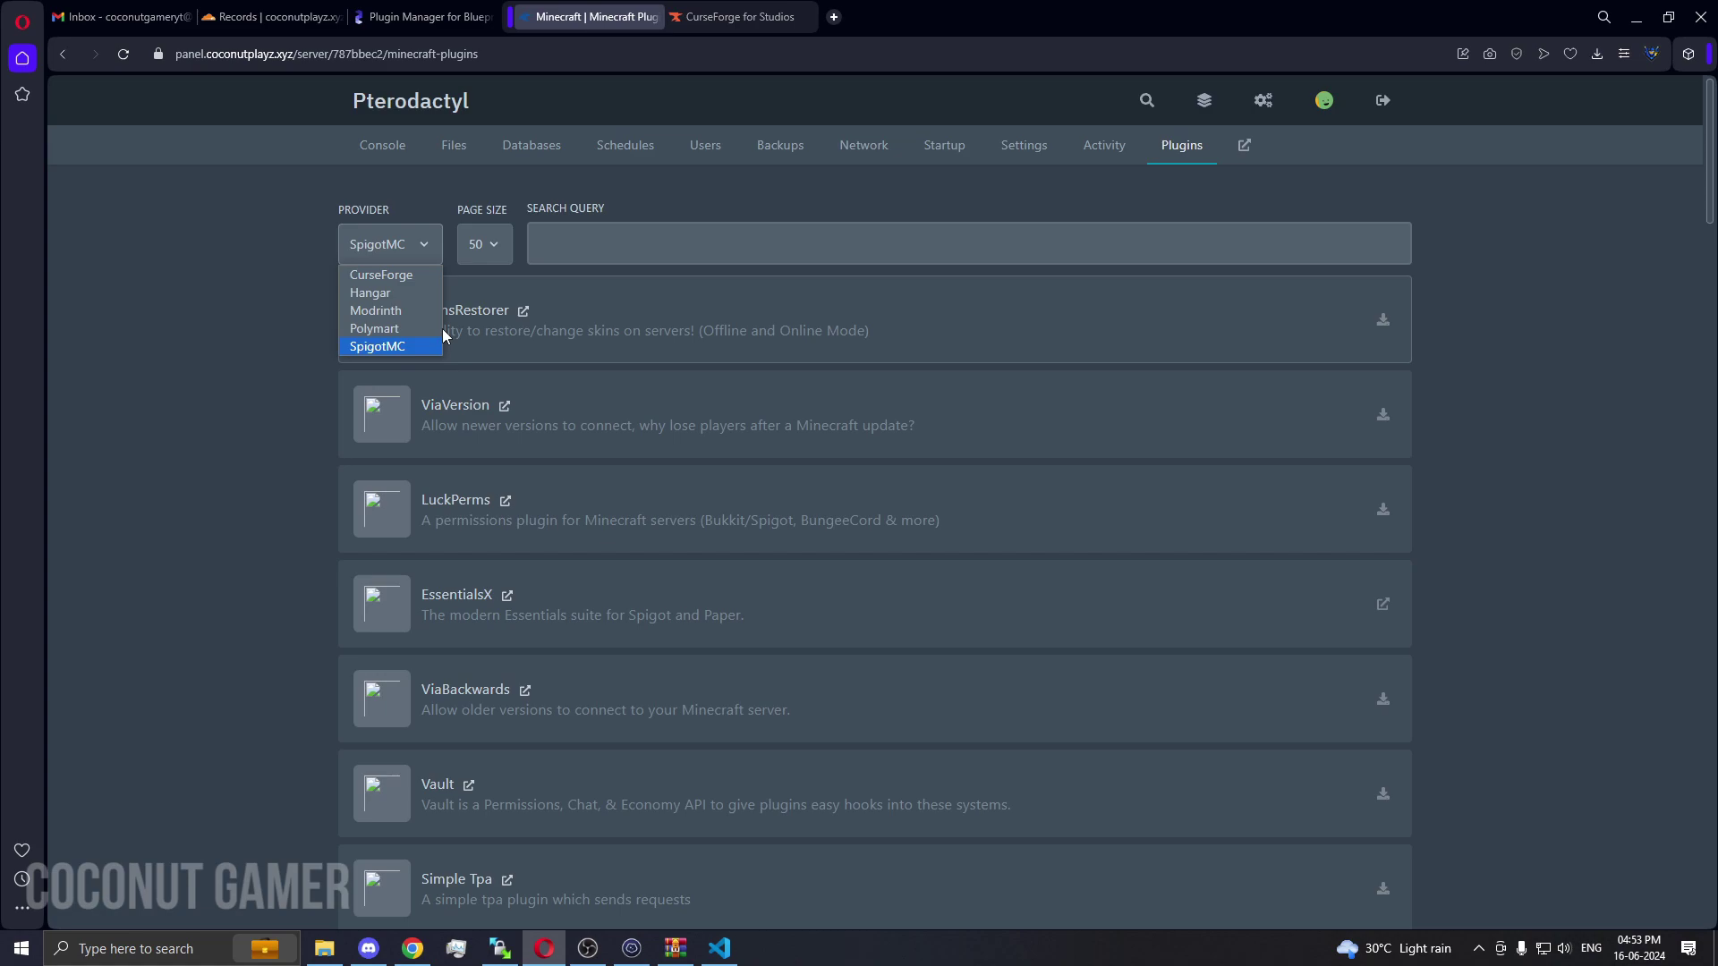
left_click(946, 332)
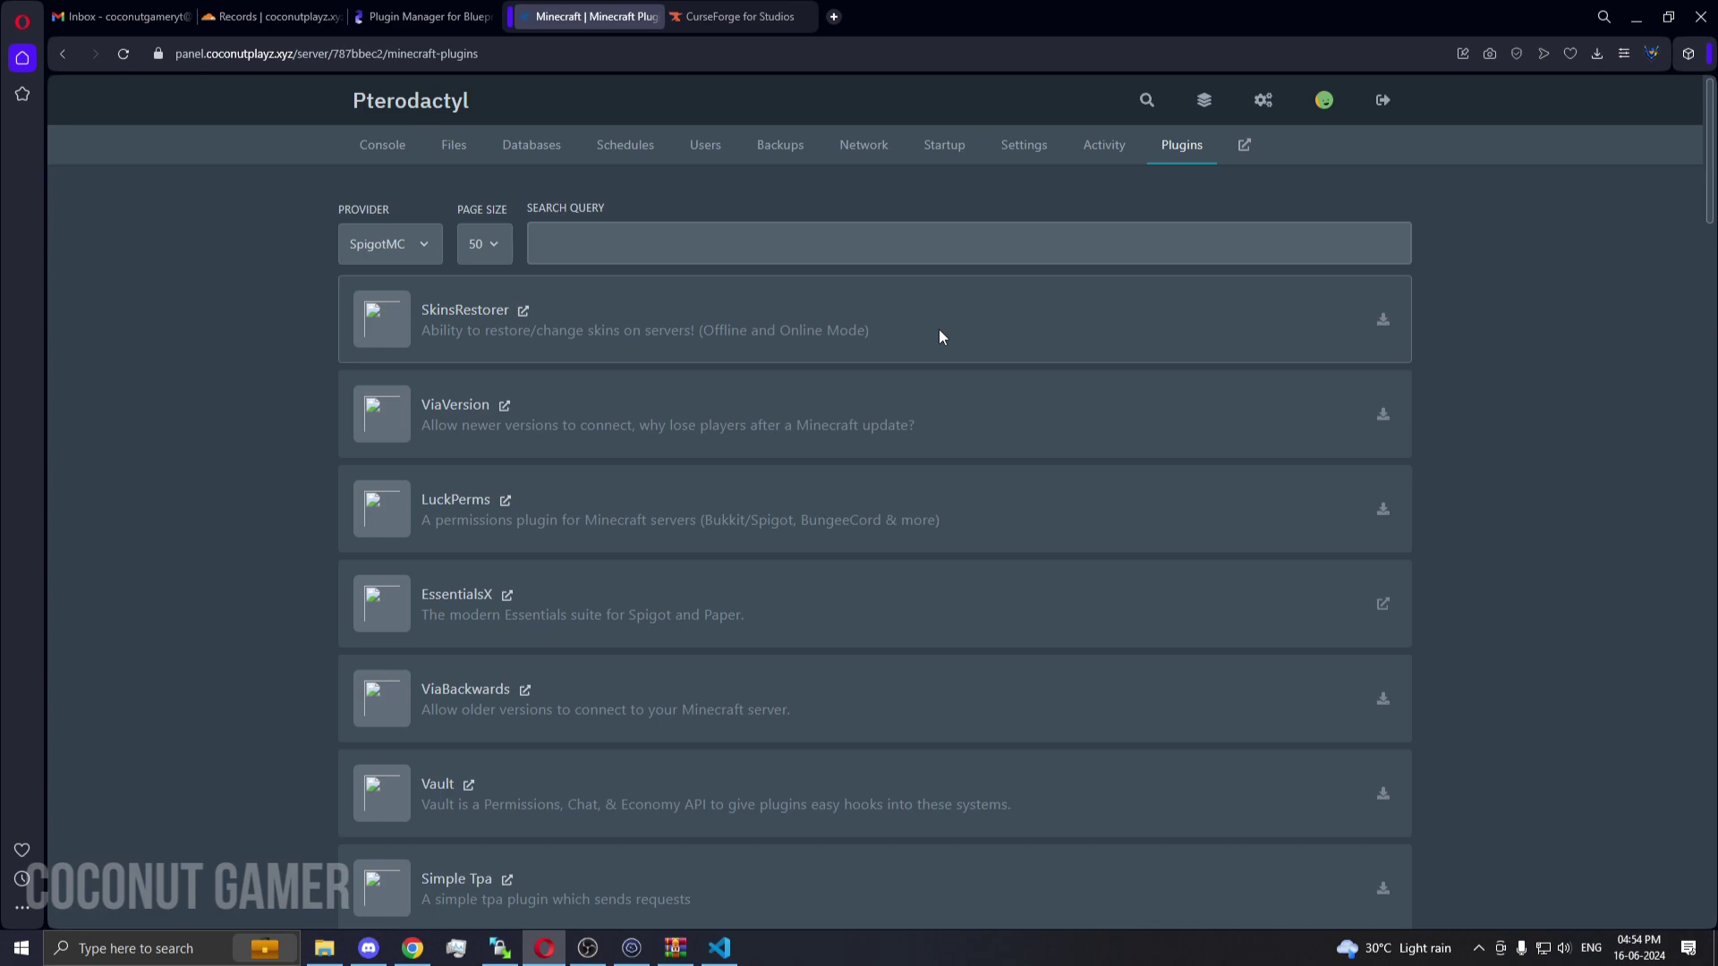
Install the SkinsRestorer plugin, version 15.0.14, on the Minecraft server
left_click(1387, 324)
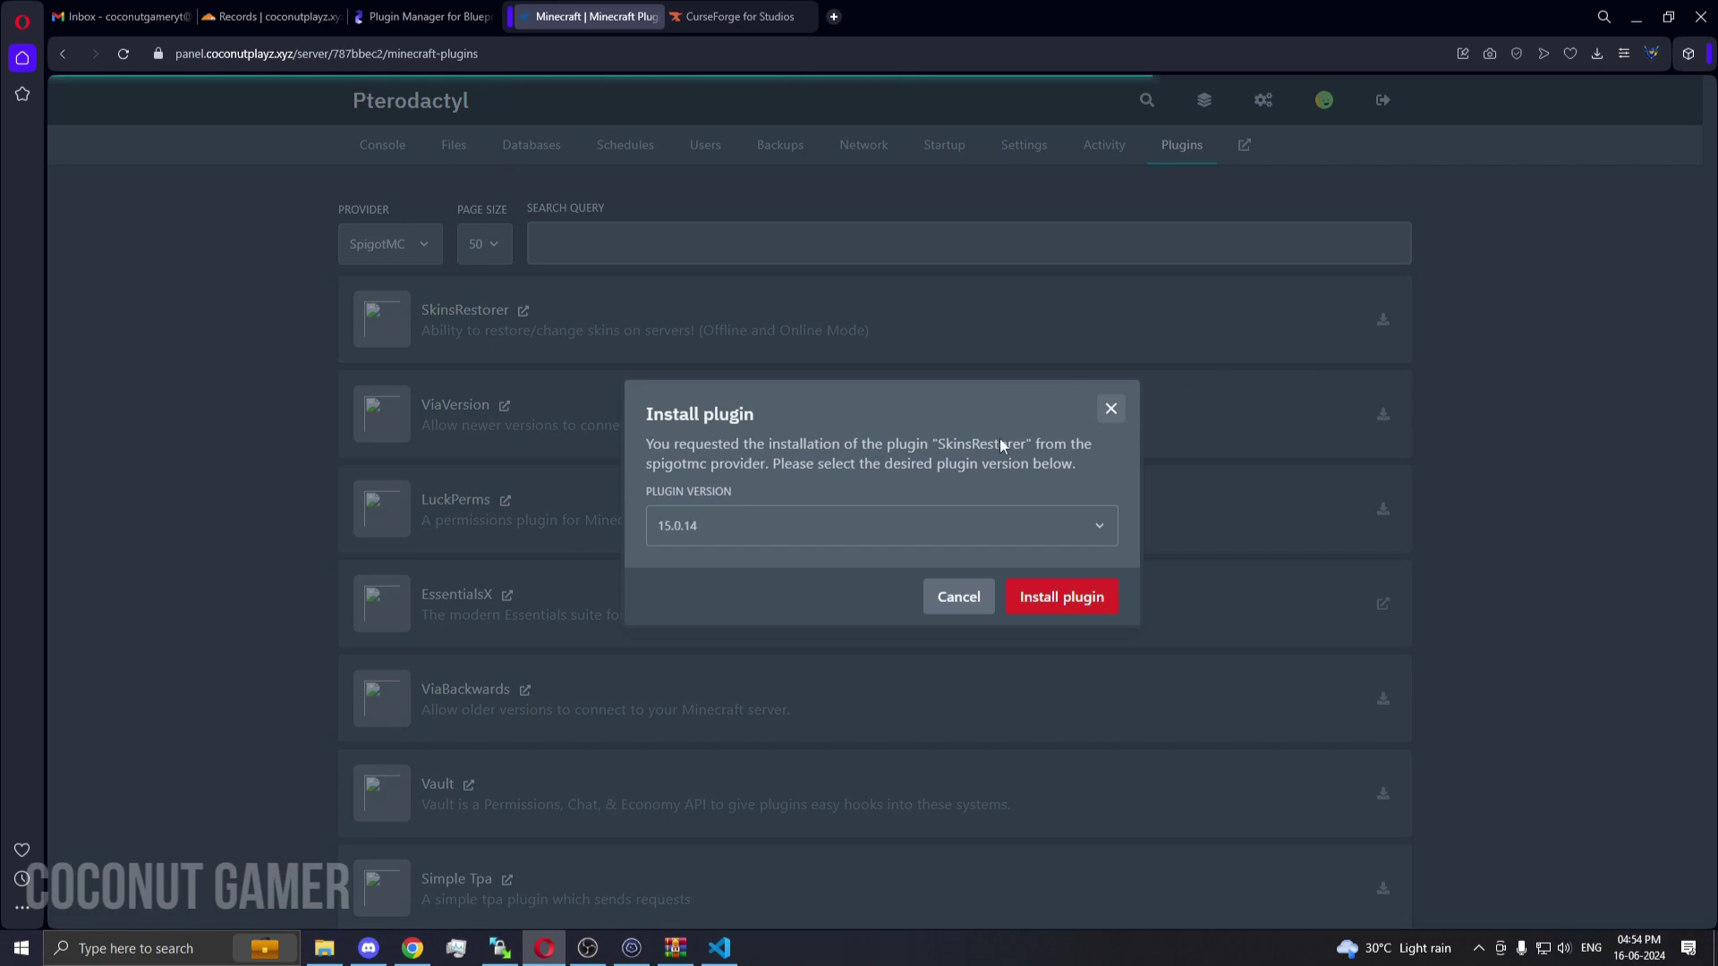
left_click(854, 539)
left_click(715, 557)
left_click(707, 526)
left_click(682, 557)
left_click(1061, 597)
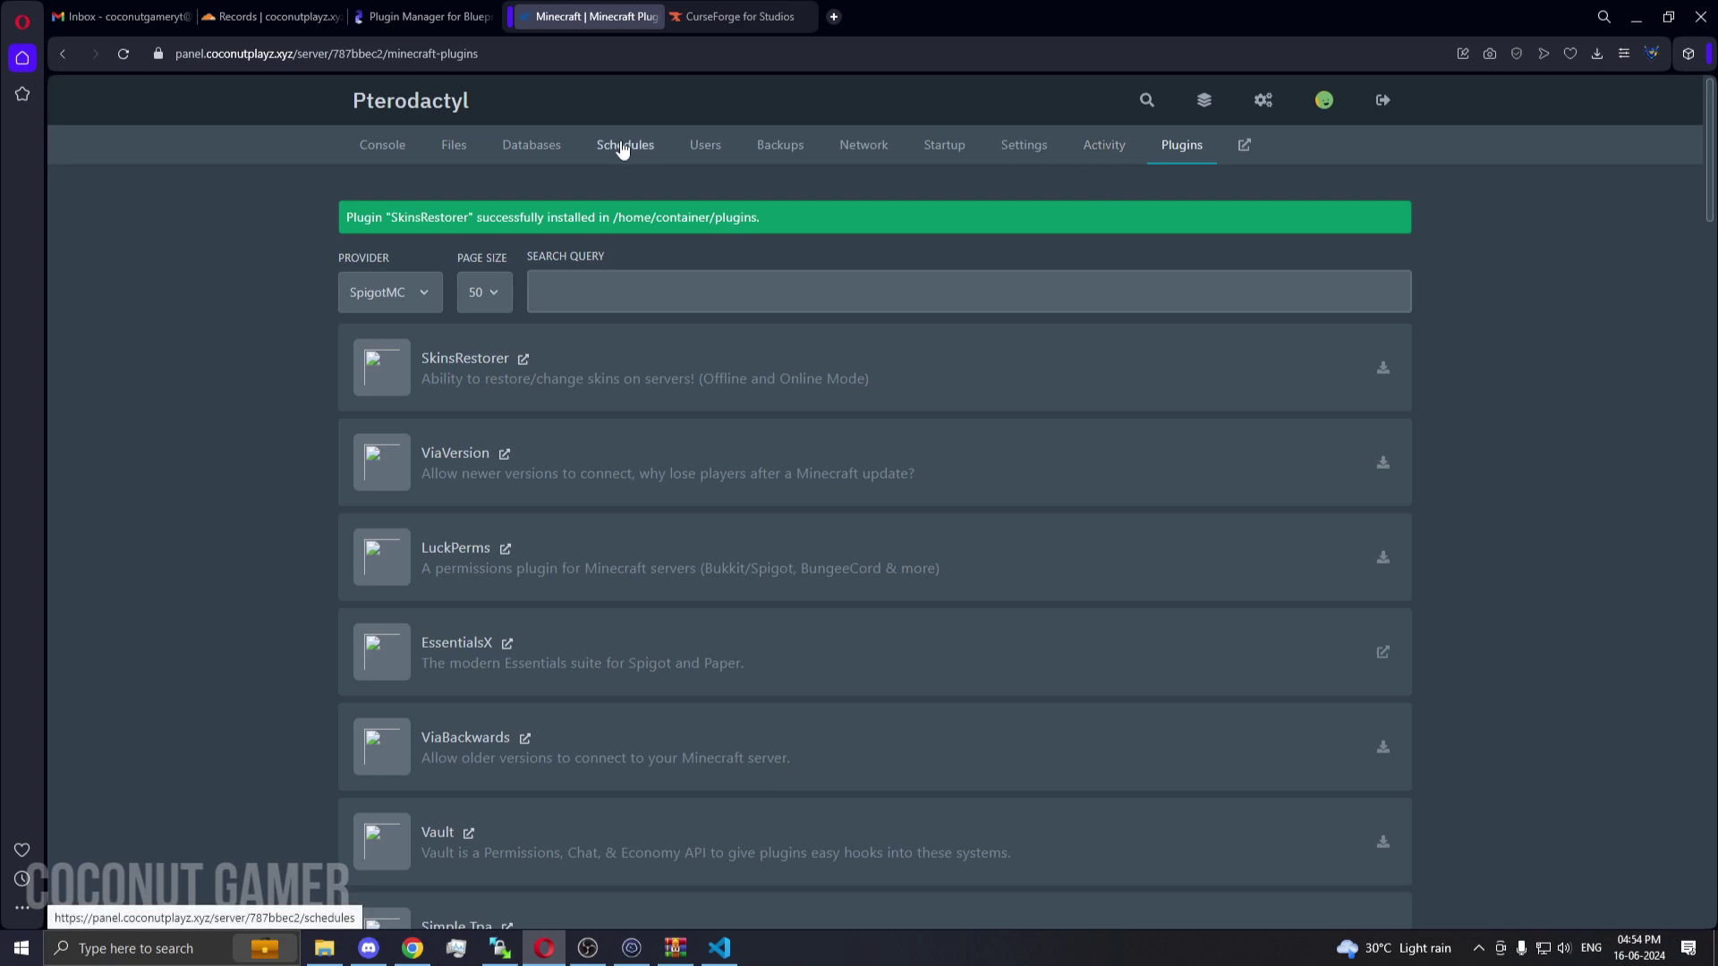
Check the server's plugins folder for the SkinsRestorer file and start the server from its console
left_click(463, 156)
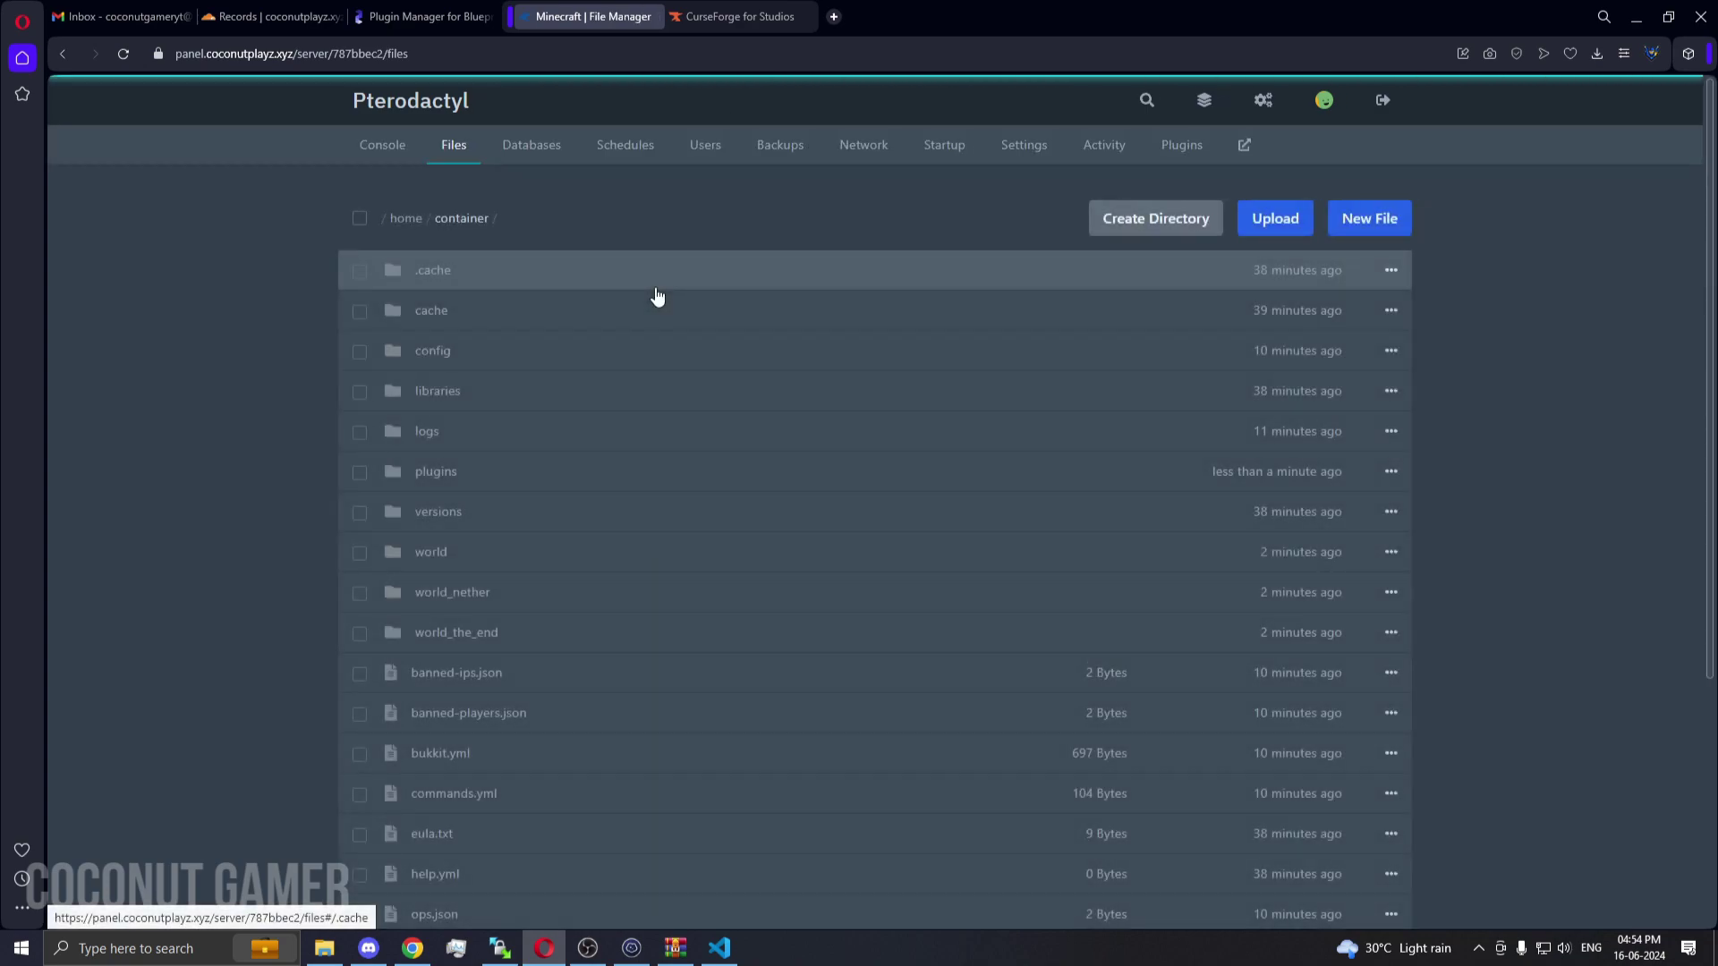
left_click(472, 485)
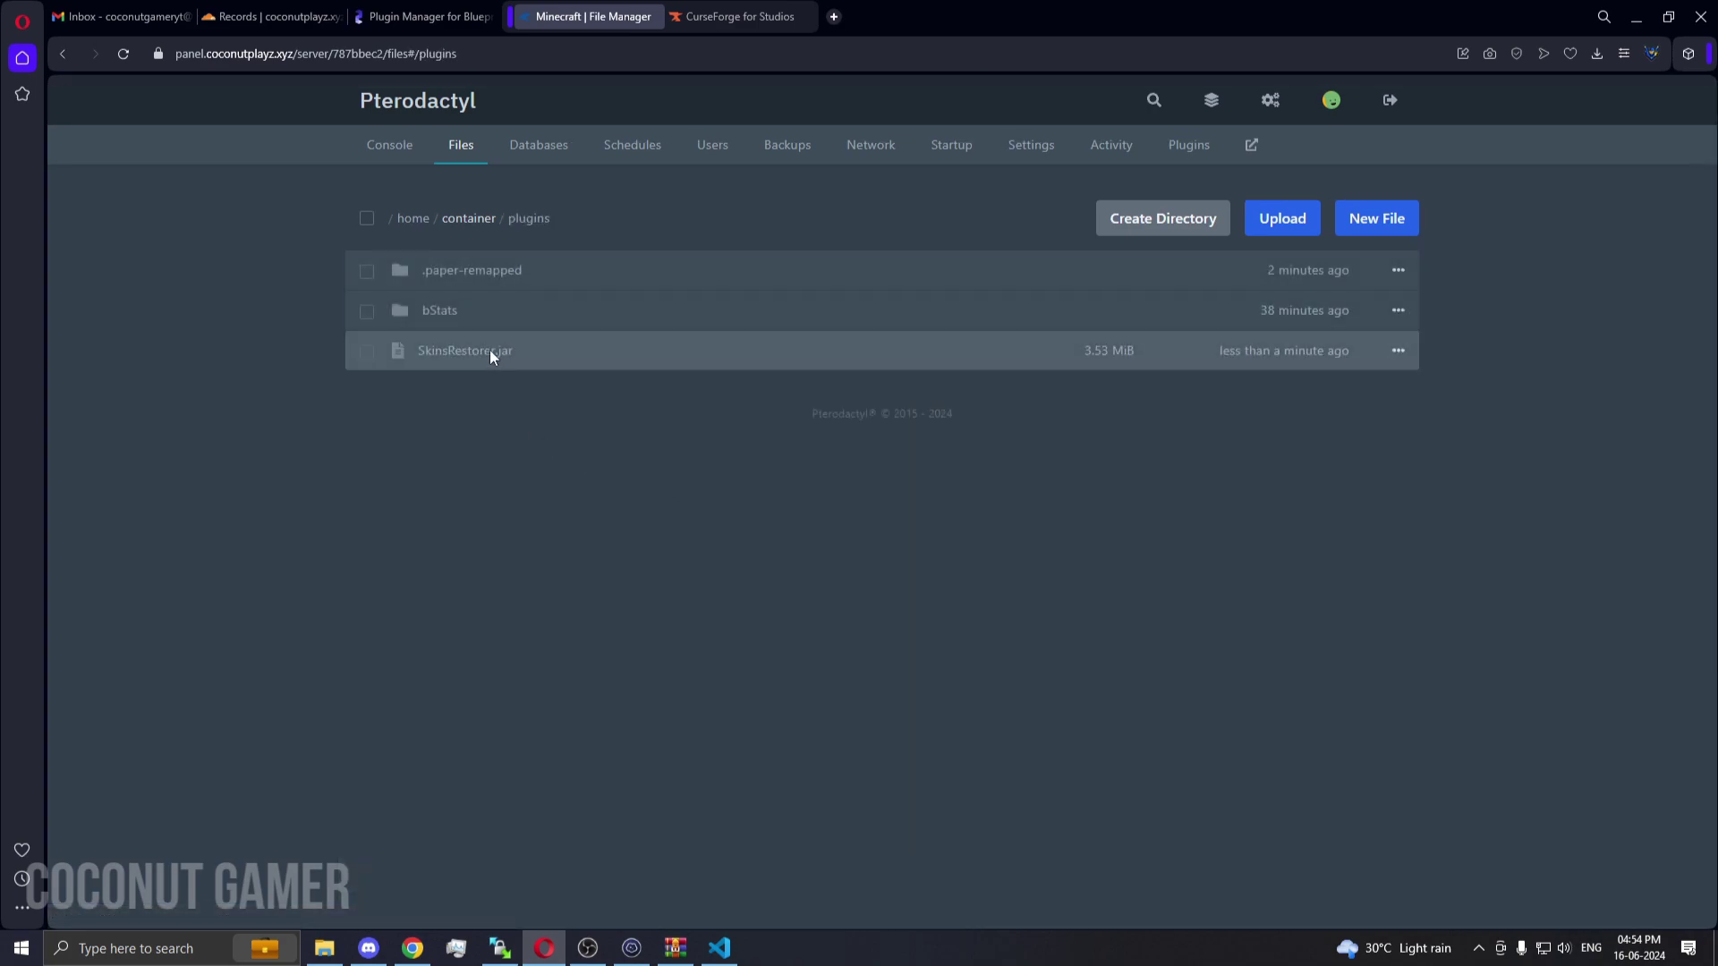
left_click(394, 150)
left_click(1194, 219)
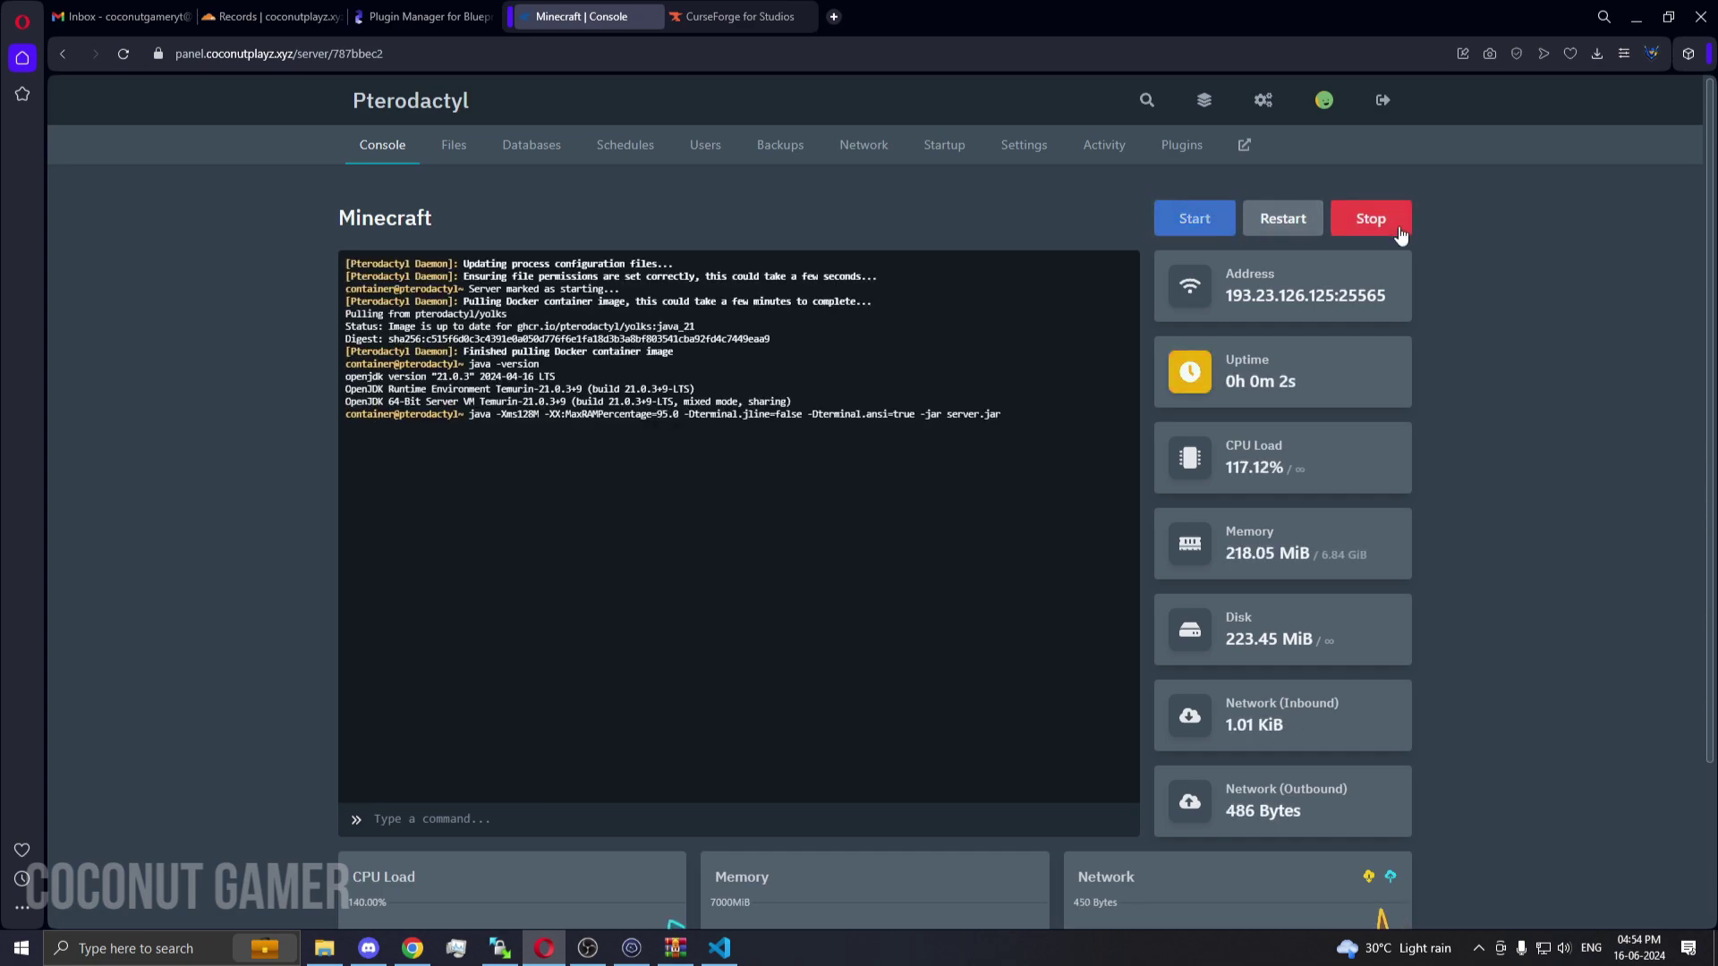
Reopen the plugins folder and view the server console in a separate browser tab to follow the startup
left_click(454, 144)
left_click(524, 485)
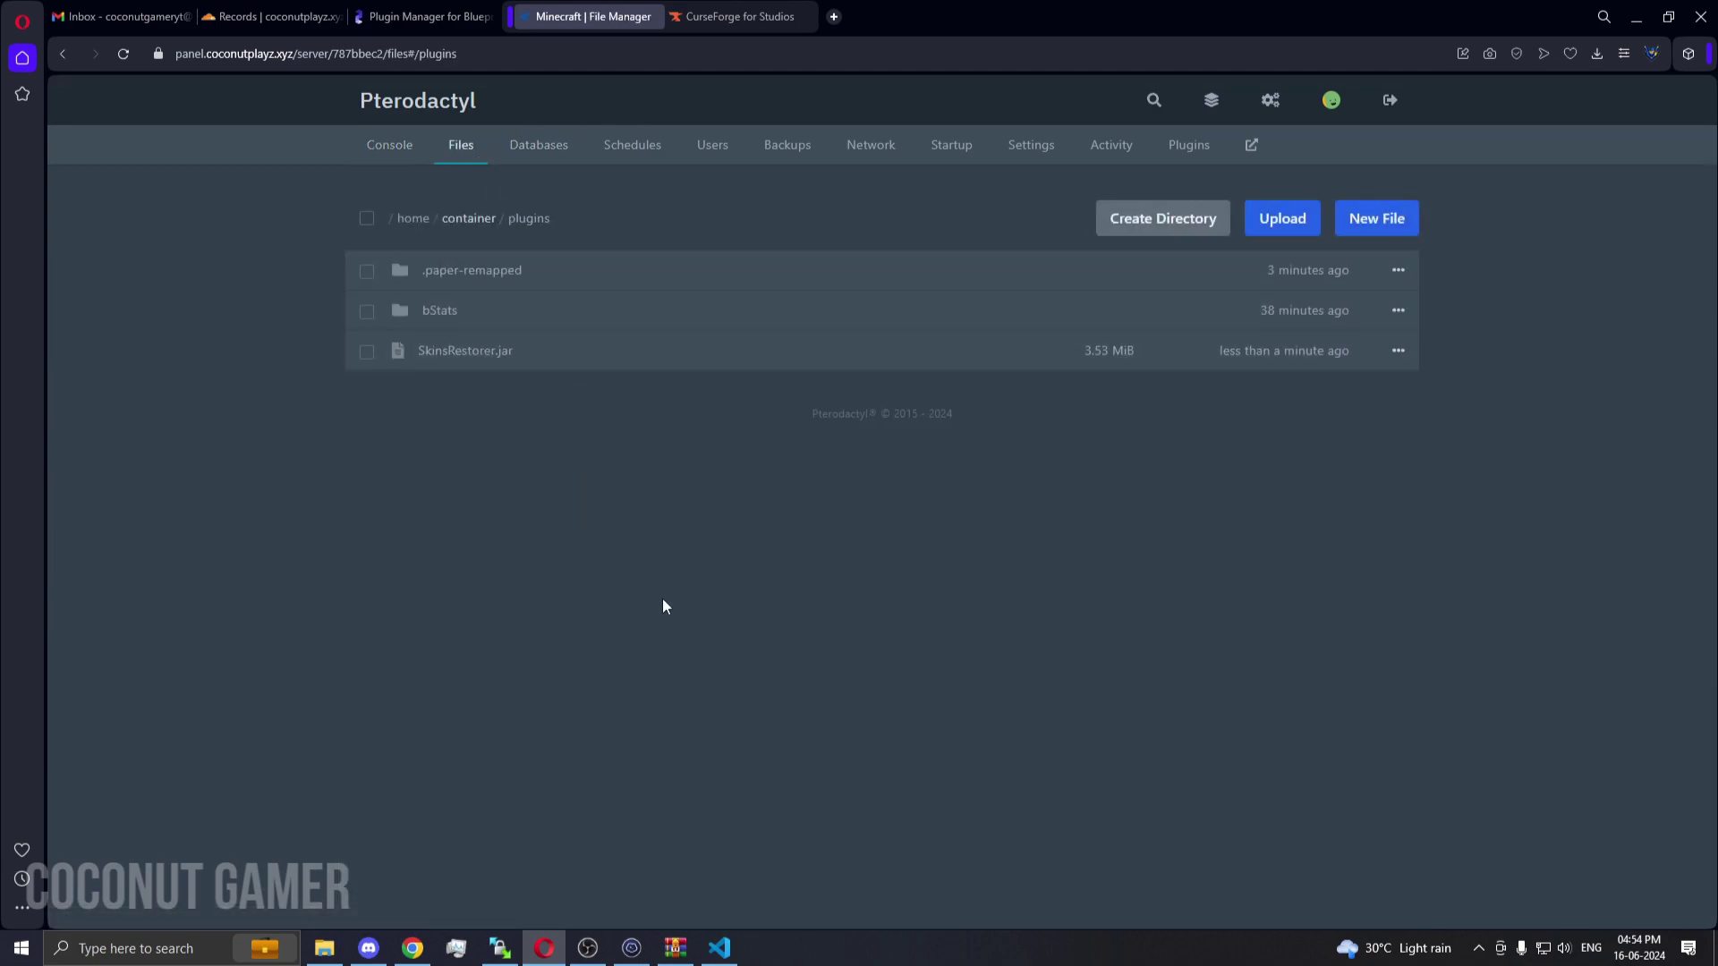
middle_click(394, 146)
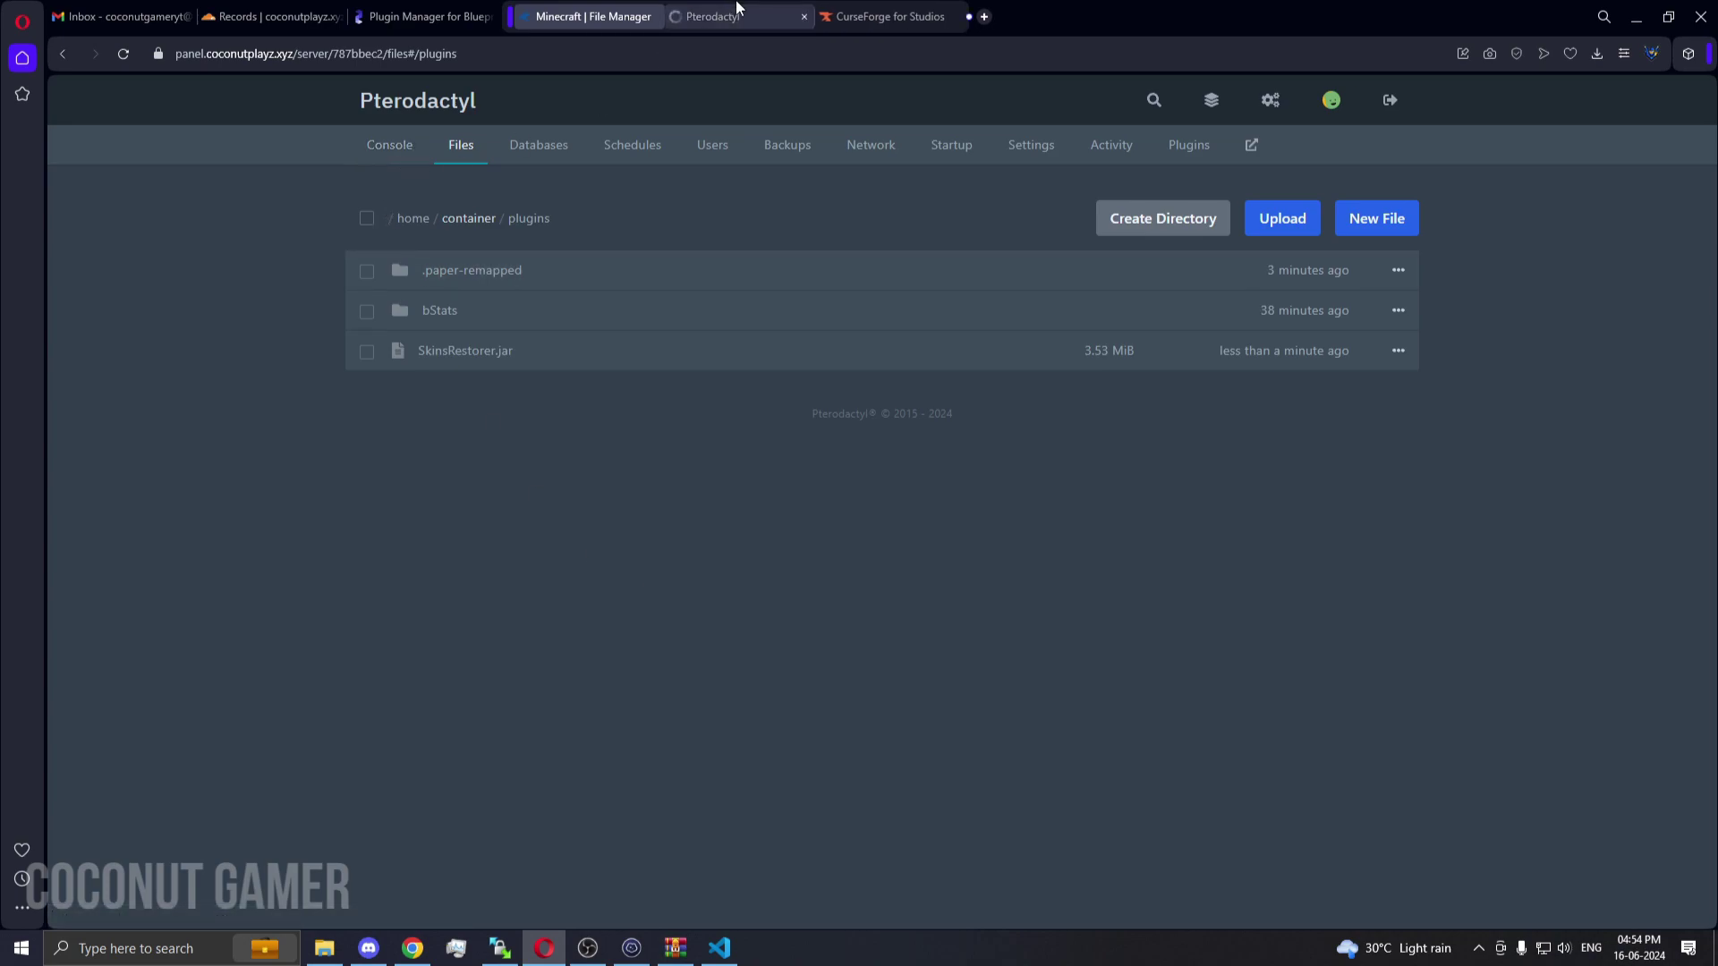
left_click(732, 16)
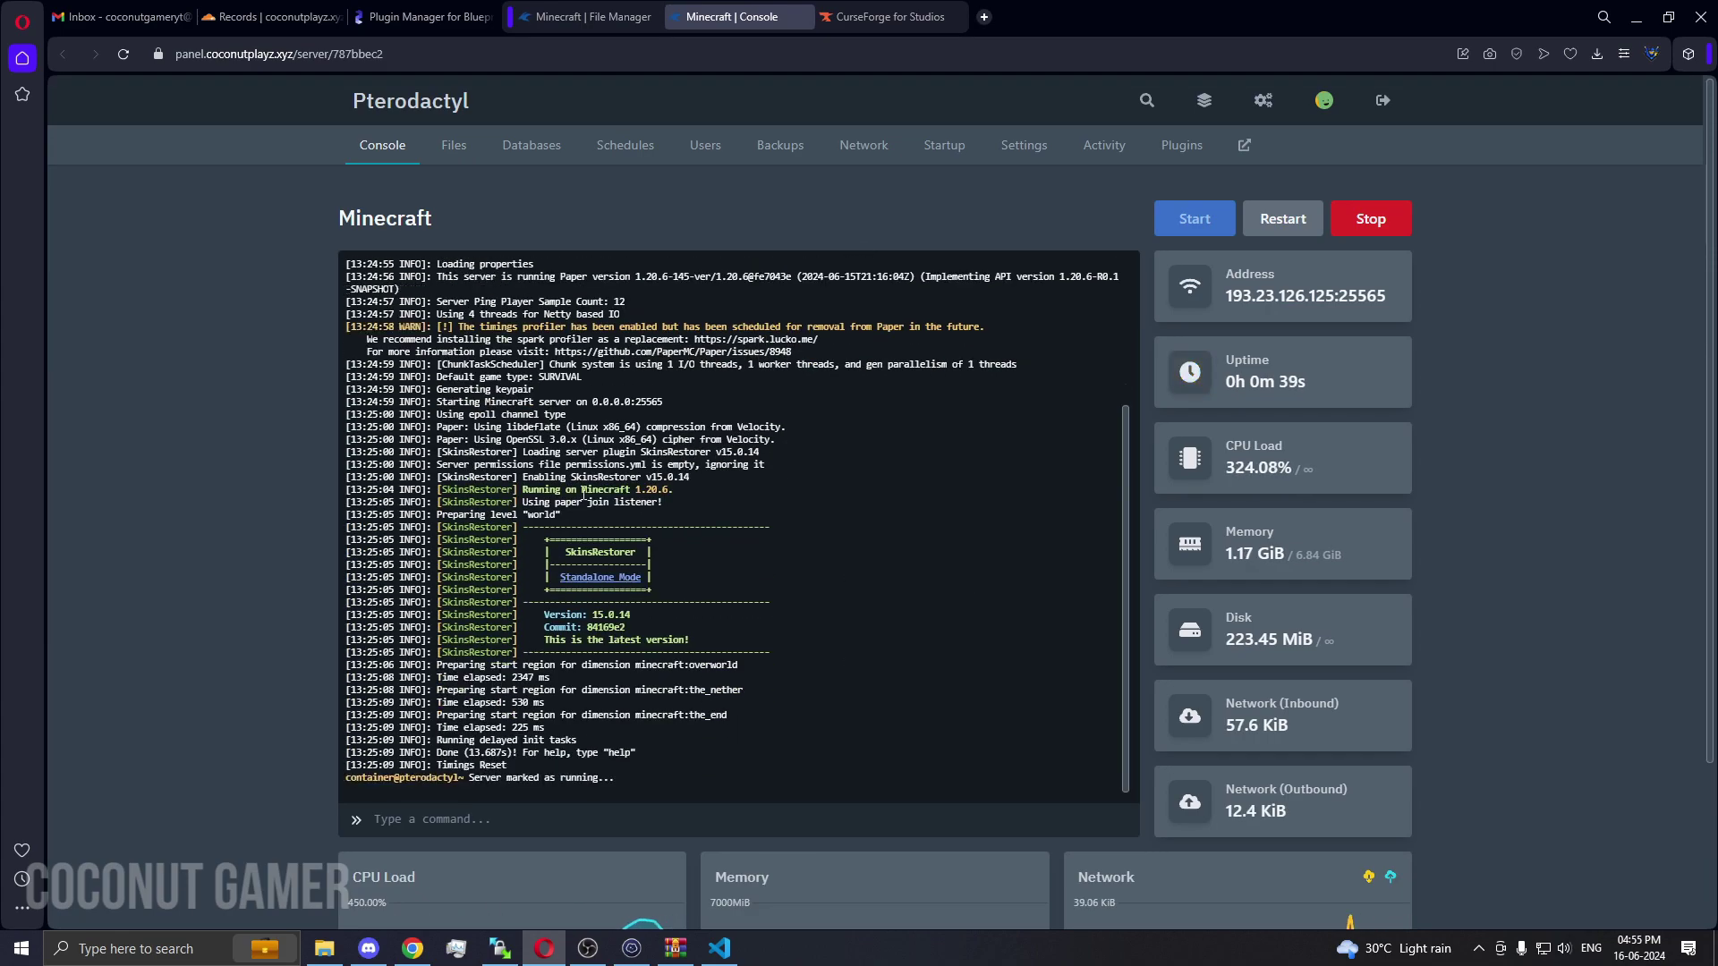
Return to the file manager and open config.yml in the SkinsRestorer plugin folder
left_click(586, 16)
left_click(503, 354)
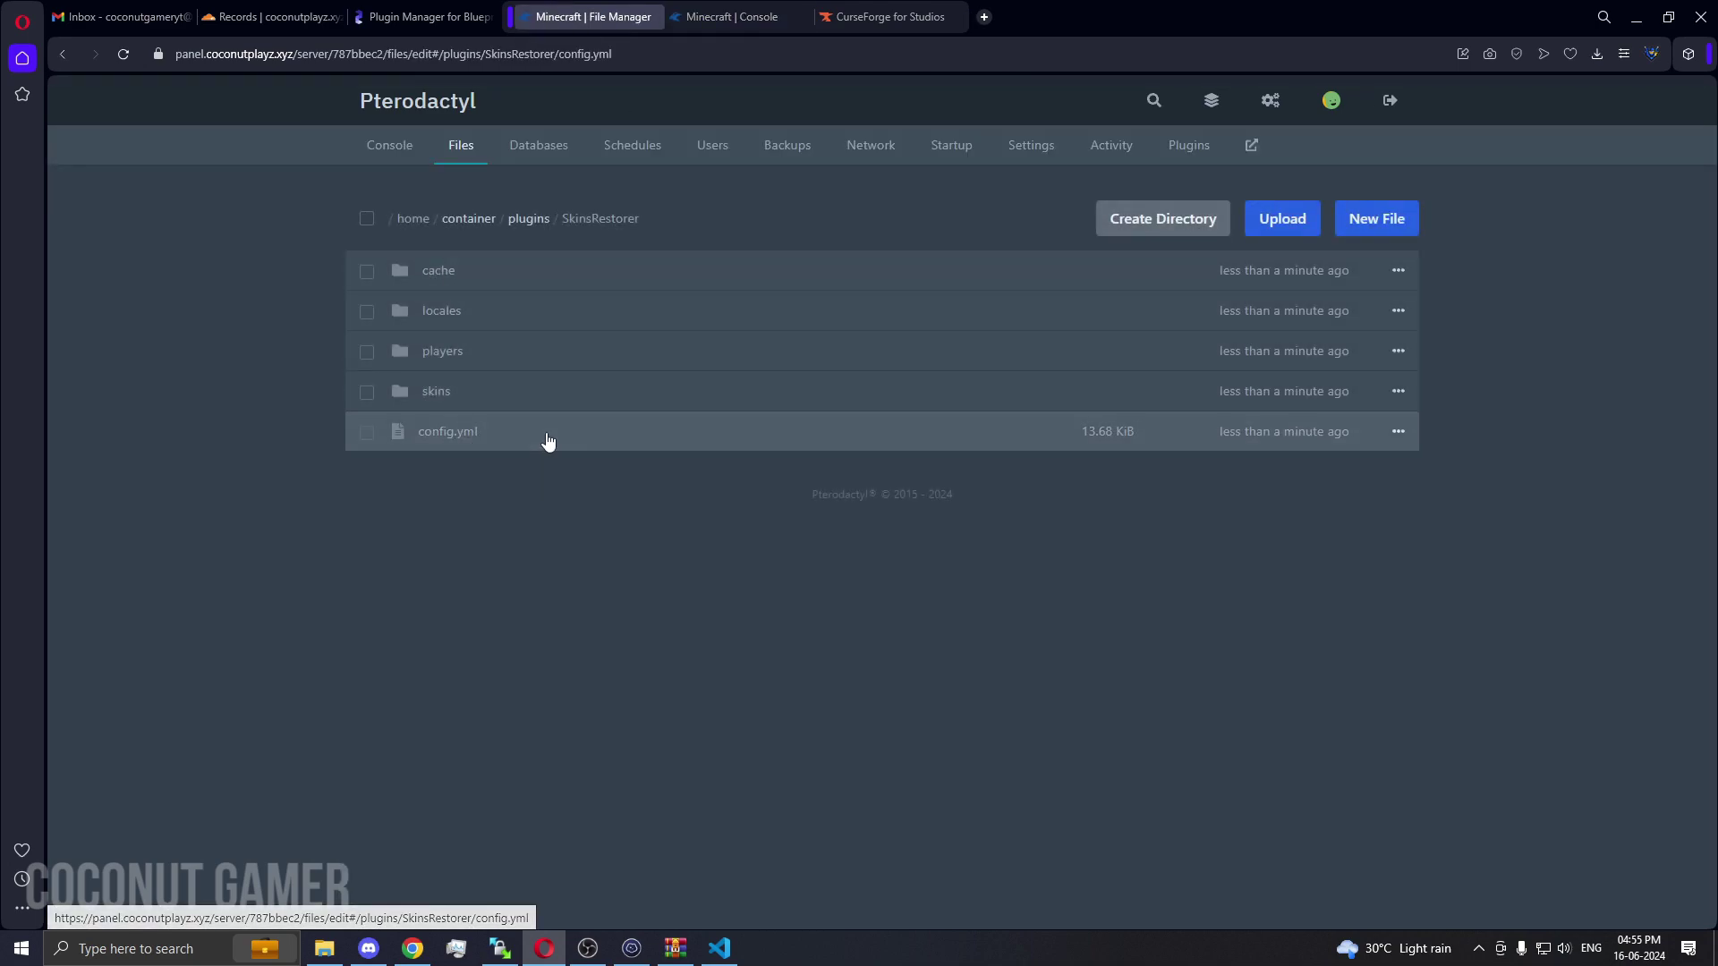
left_click(545, 436)
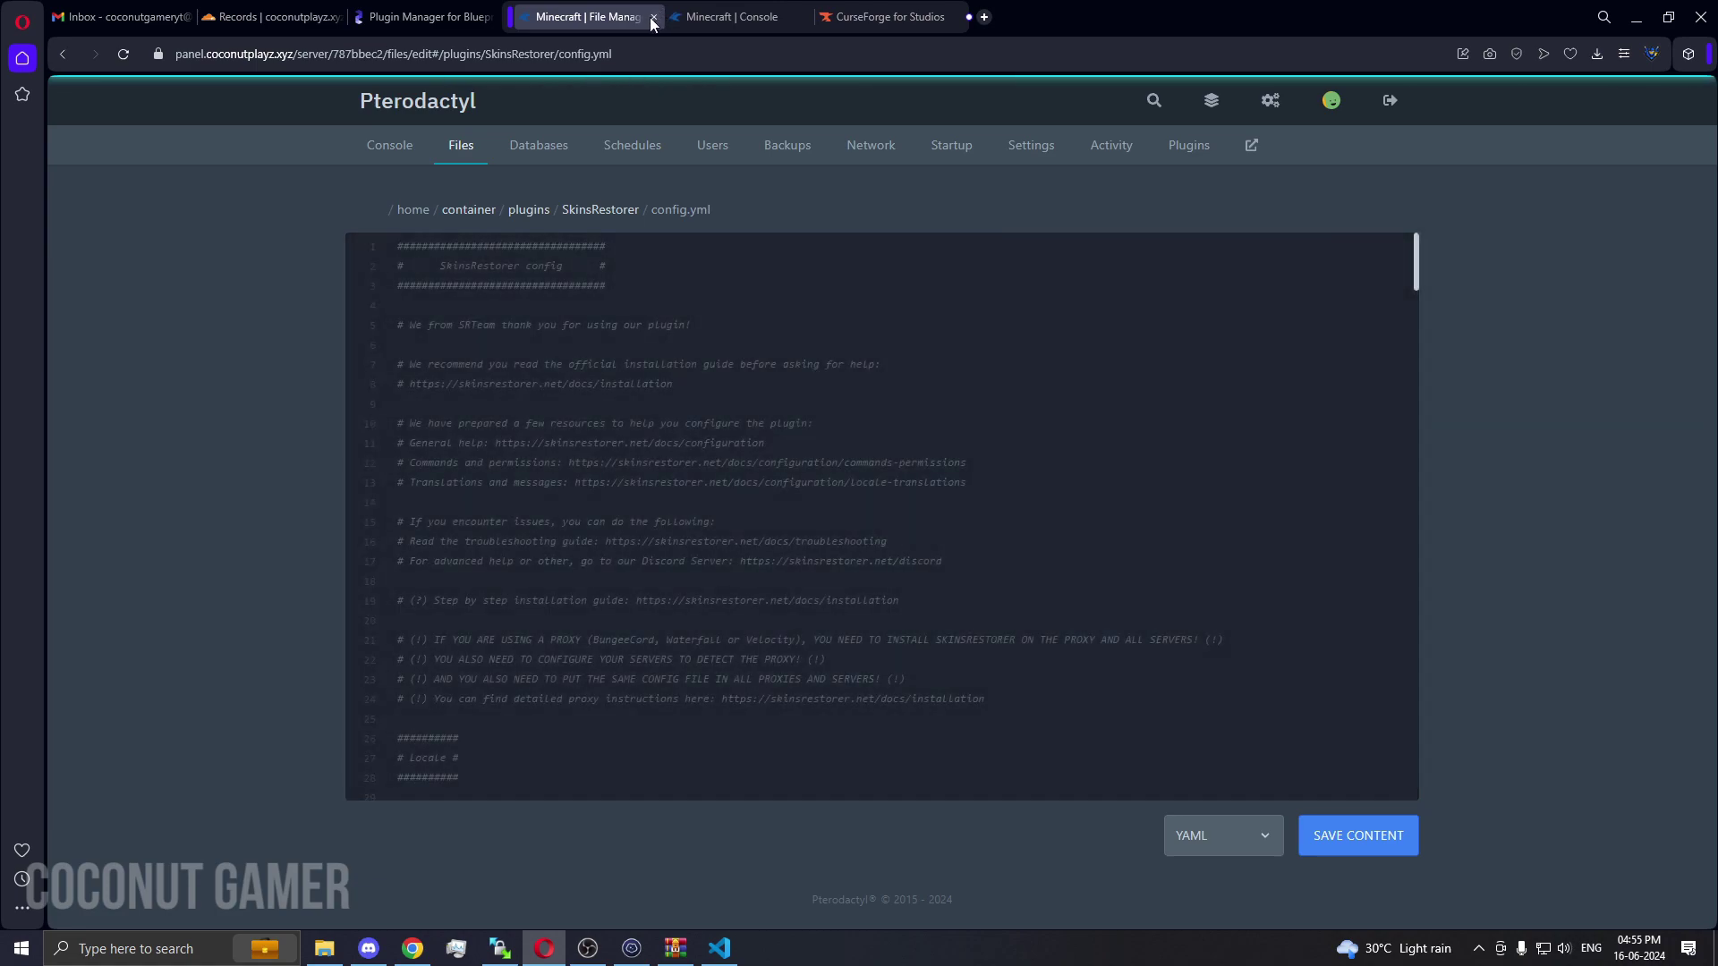